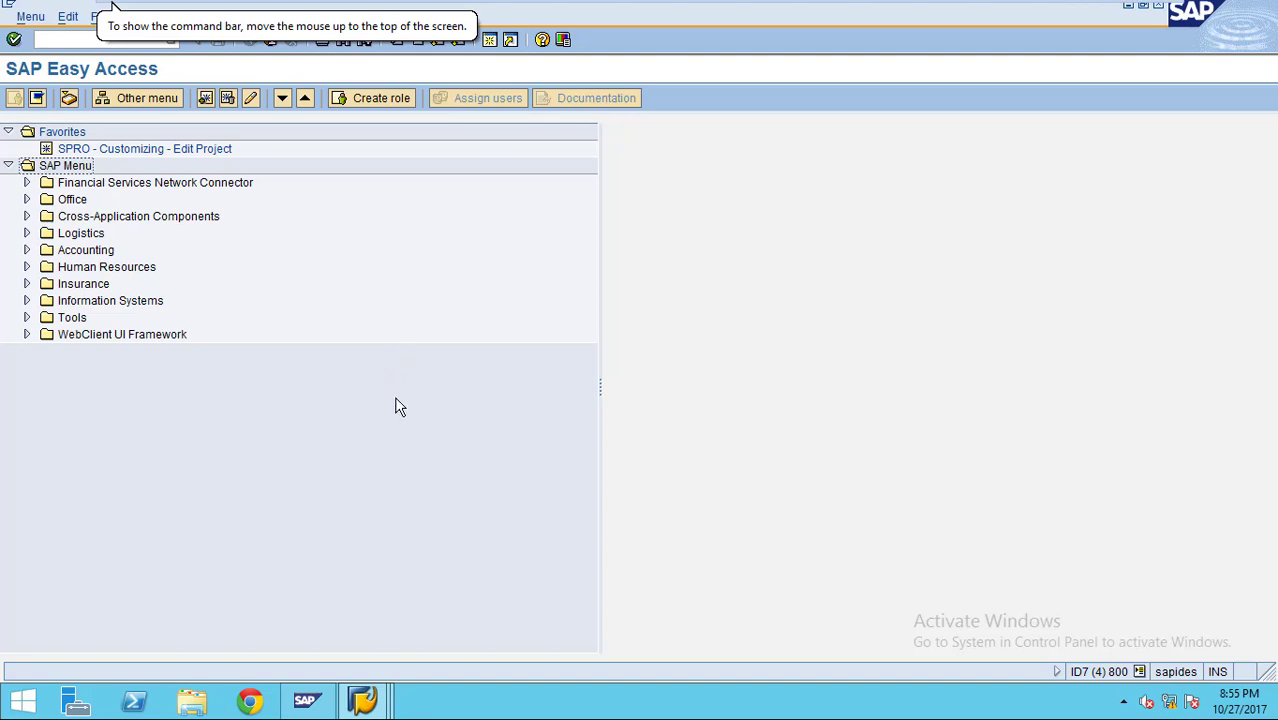
Step: Run transaction FDI5 and open the form ZFIARBL001 (Balance Report) under the Display balances form type for changing
left_click(89, 41)
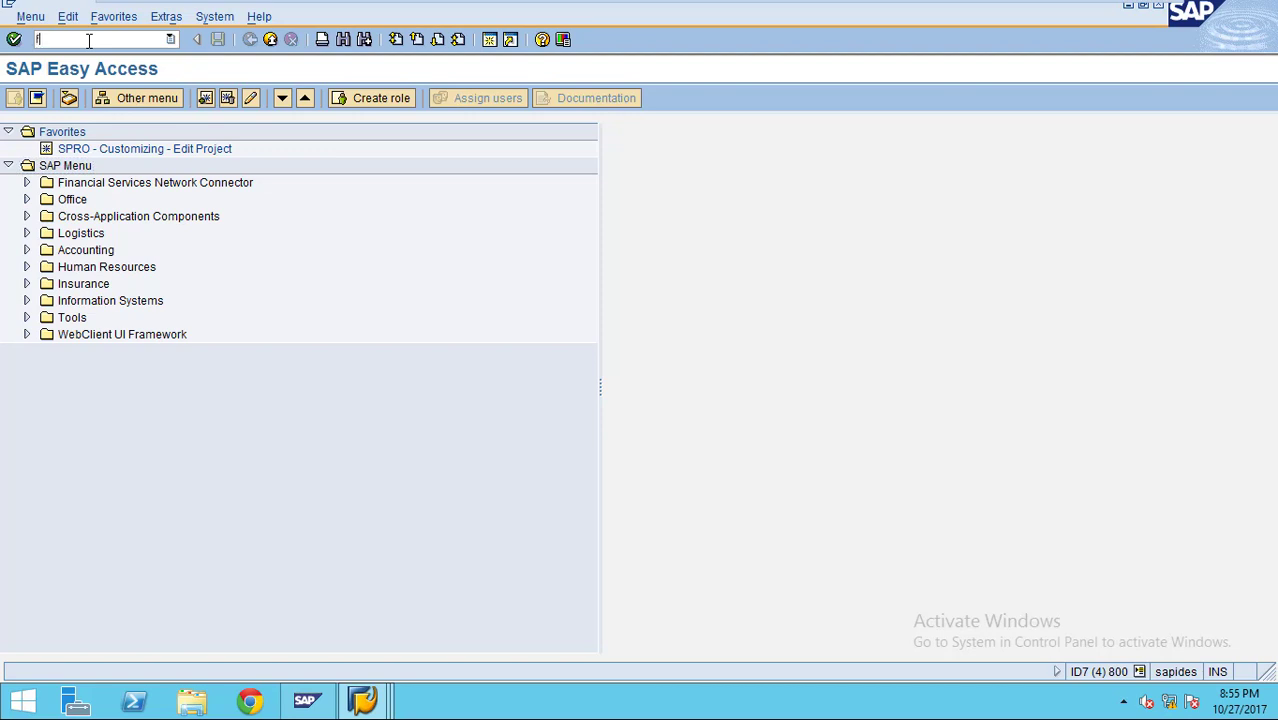
type("fdi5")
key("Return")
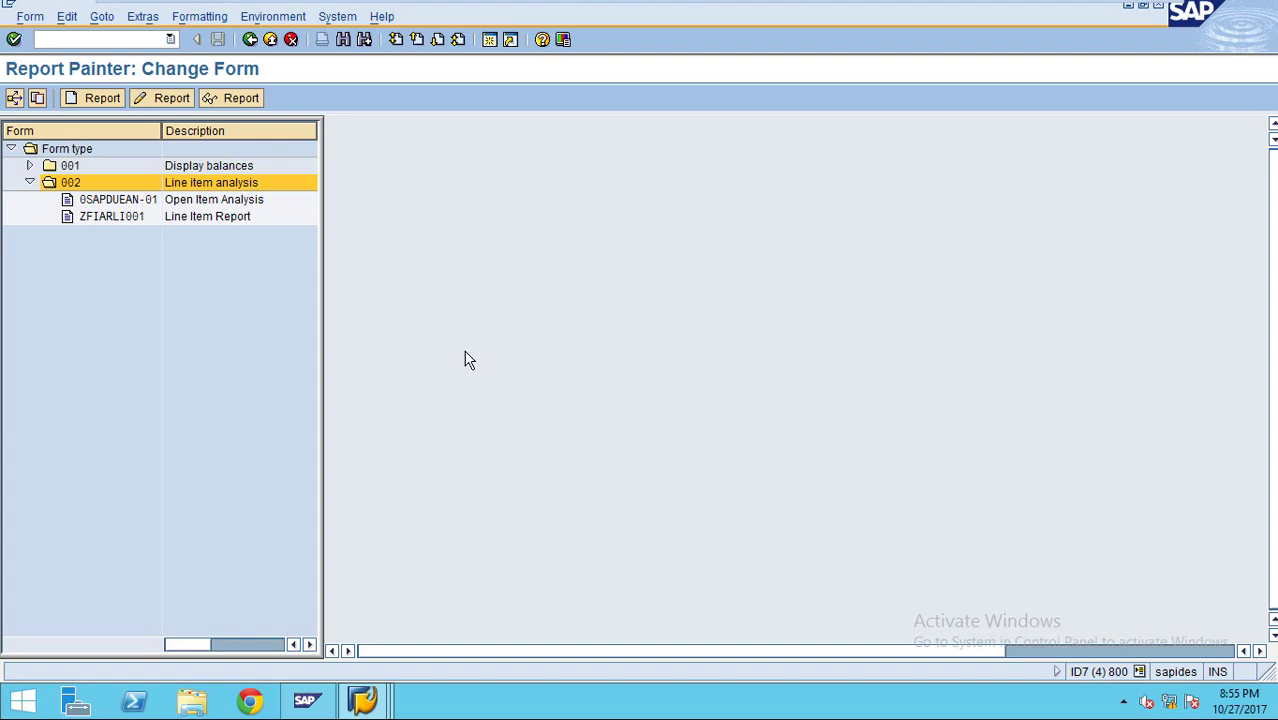
left_click(30, 166)
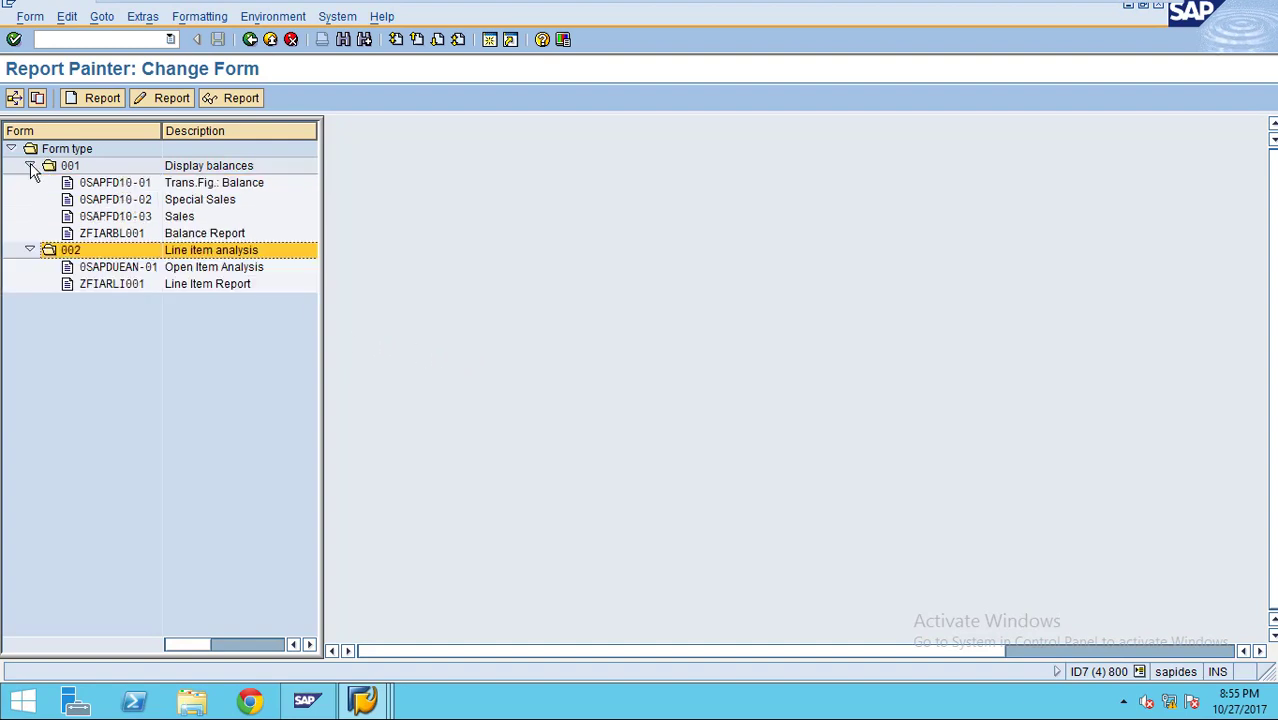
left_click(114, 234)
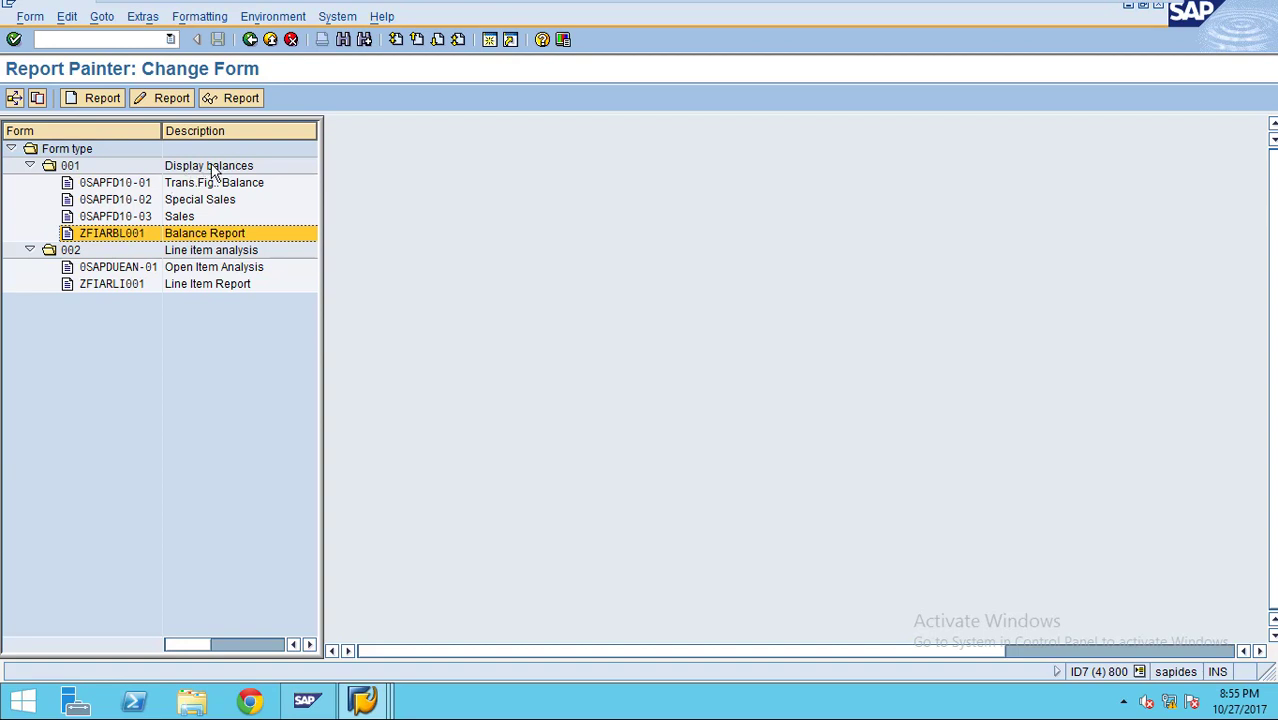
double_click(112, 233)
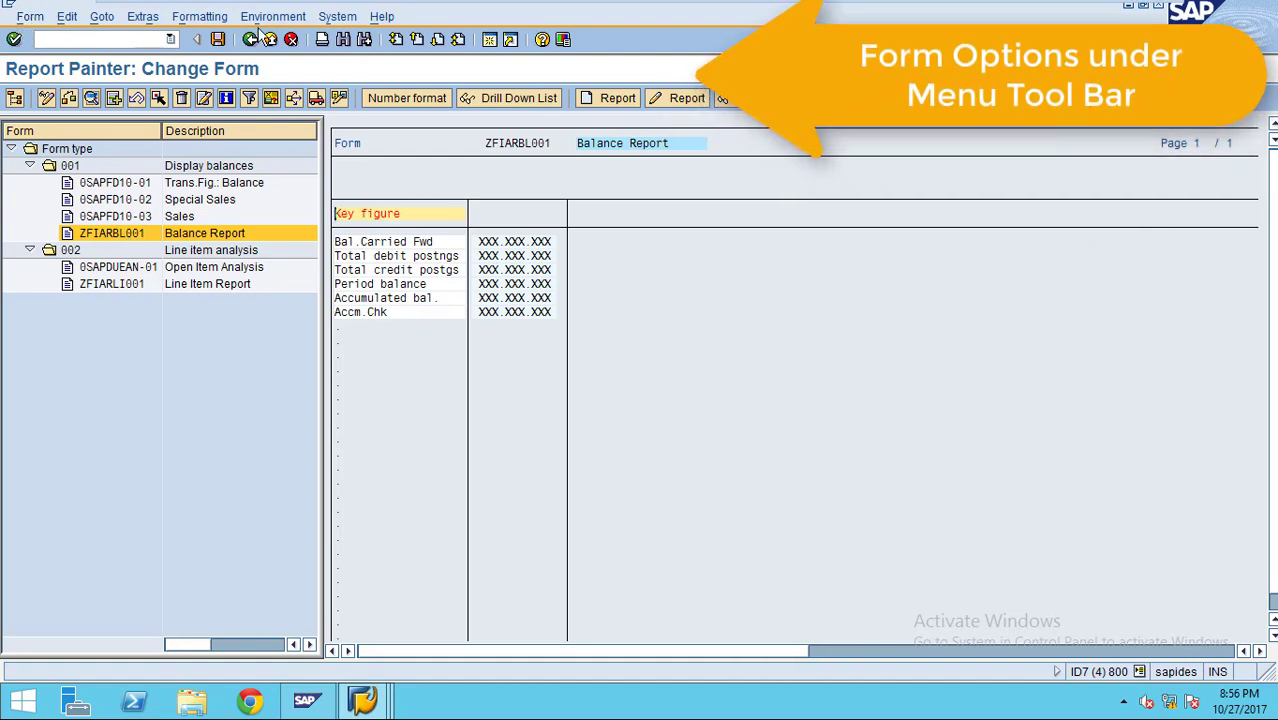
Step: Save the Balance Report form ZFIARBL001 and exit to the SAP Easy Access screen
left_click(30, 17)
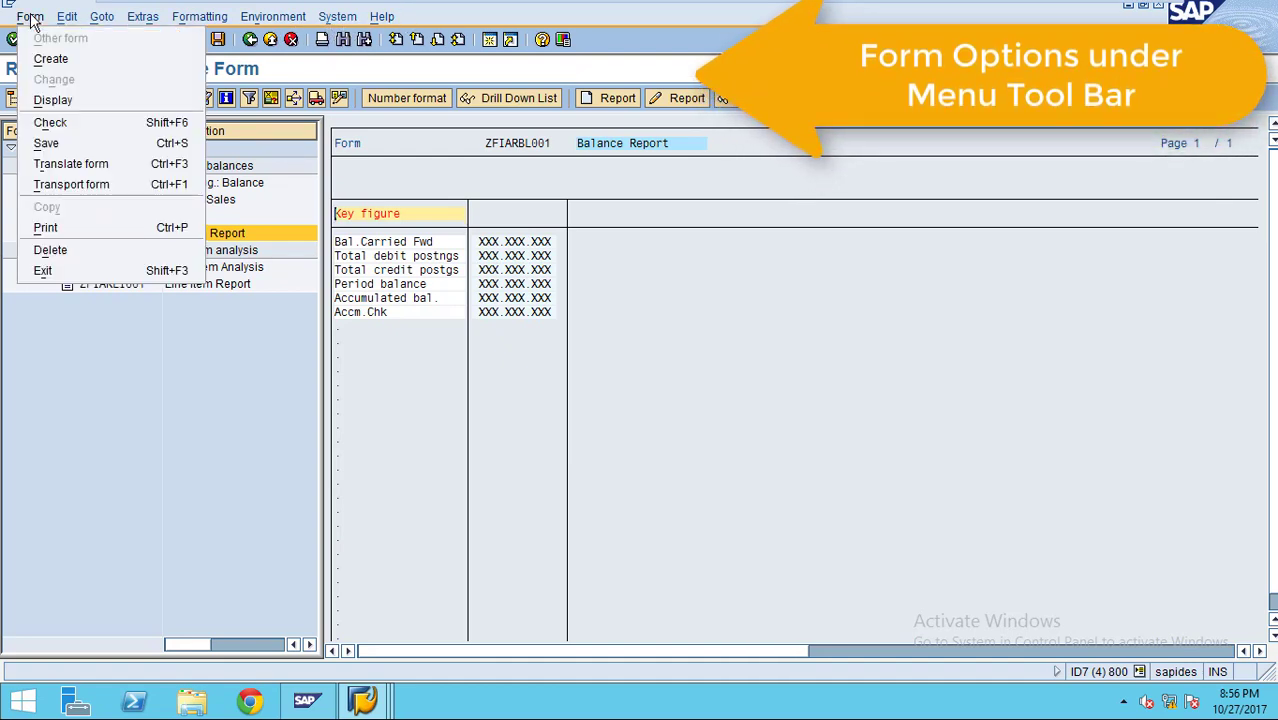
mouse_move(101, 20)
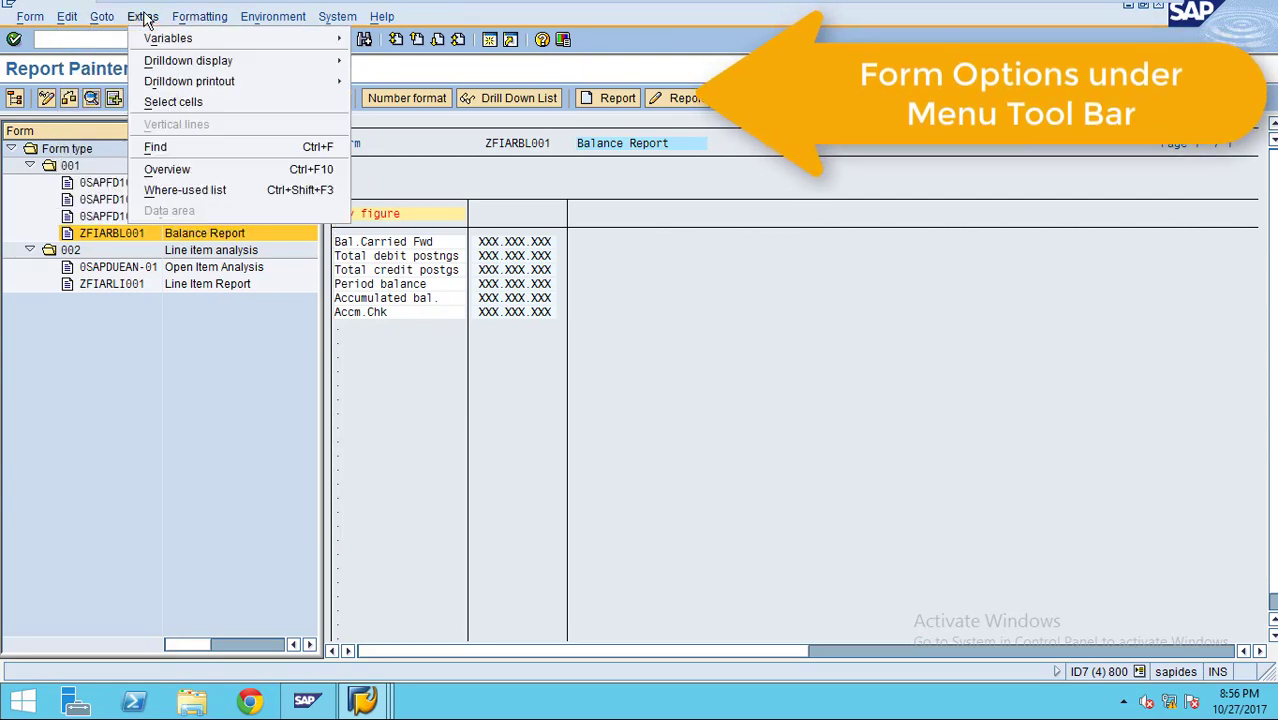
mouse_move(47, 20)
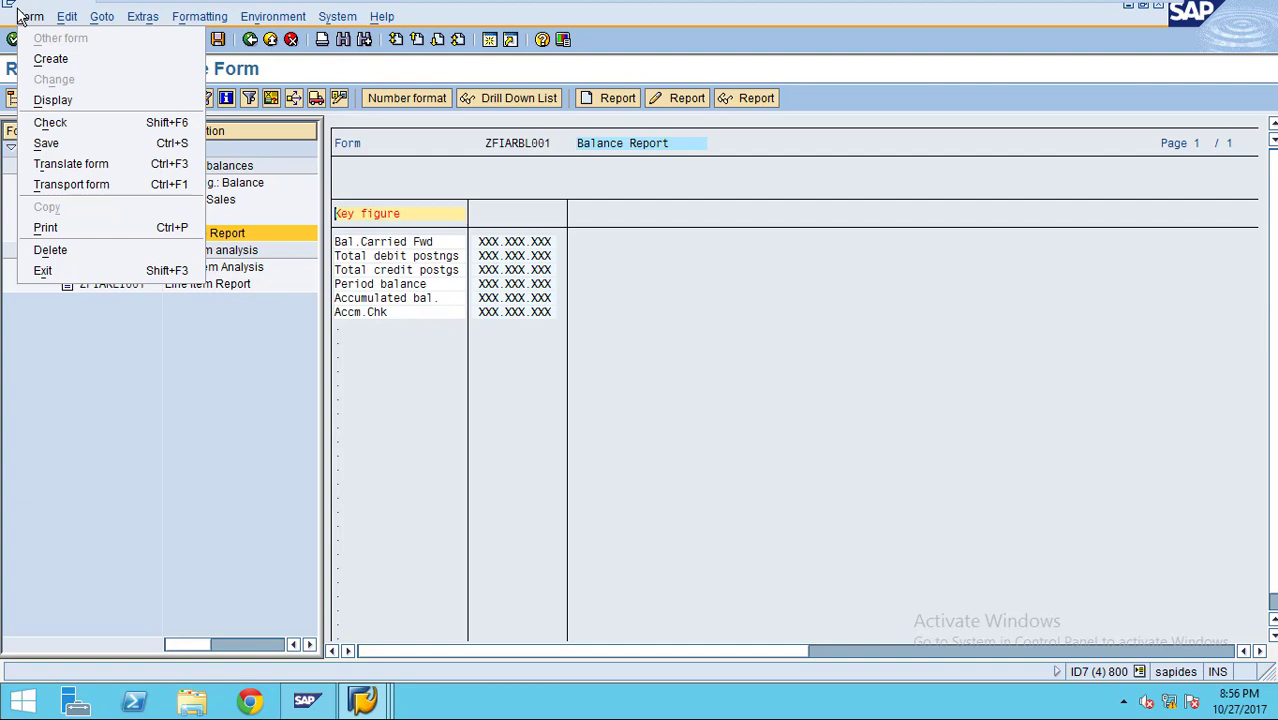
left_click(69, 143)
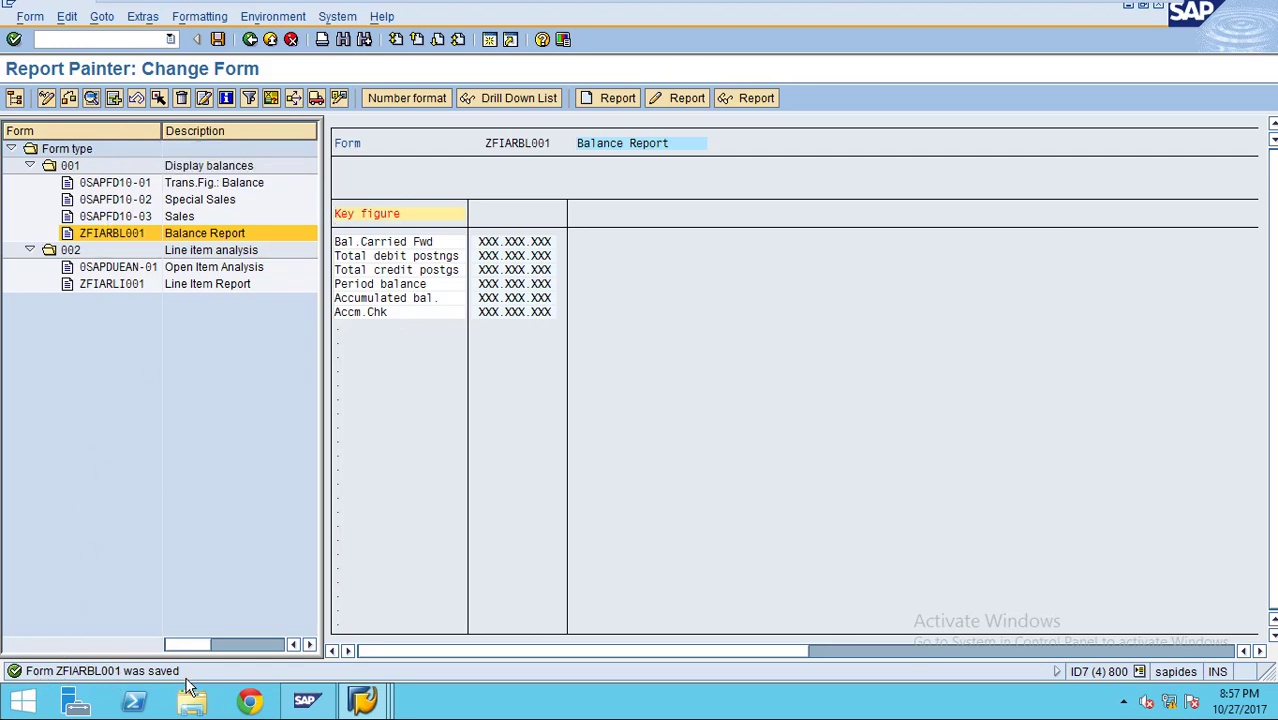
key("shift+F3")
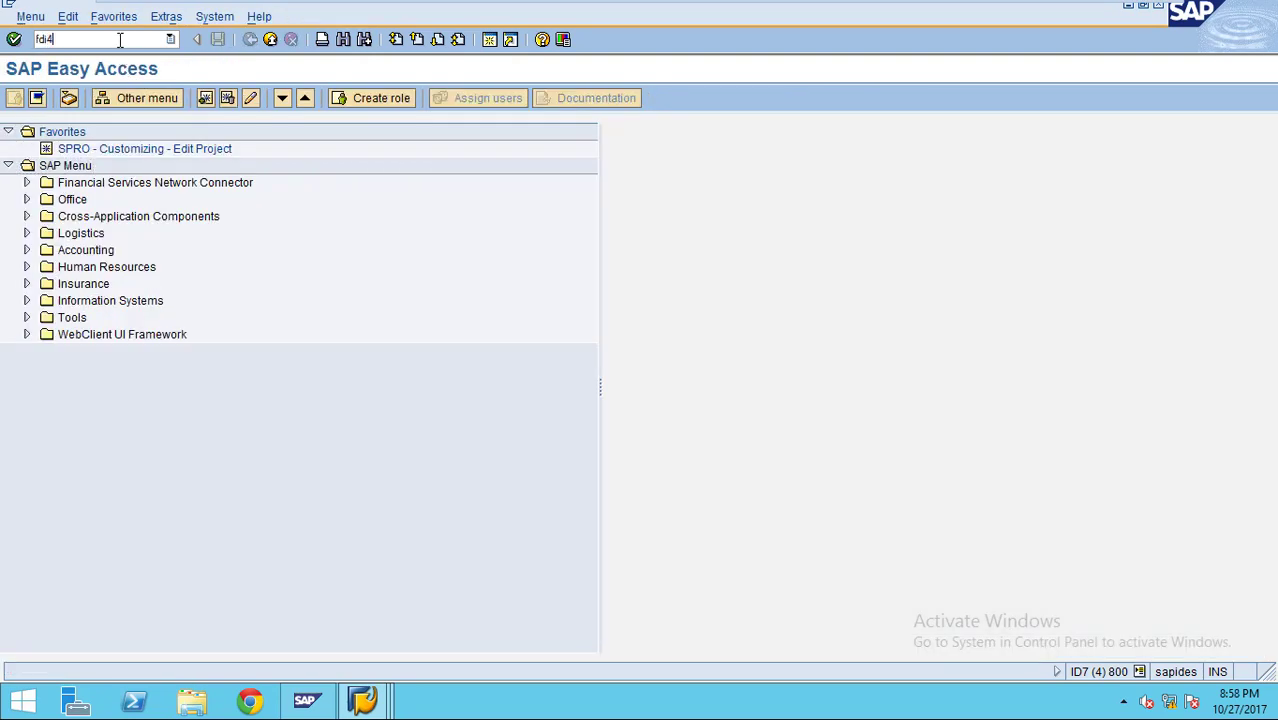
Step: Run transaction FDI4 and enter ZFIARBL002 as the new form with the description Balance Report 2
left_click(119, 40)
type("fgi4")
key("Return")
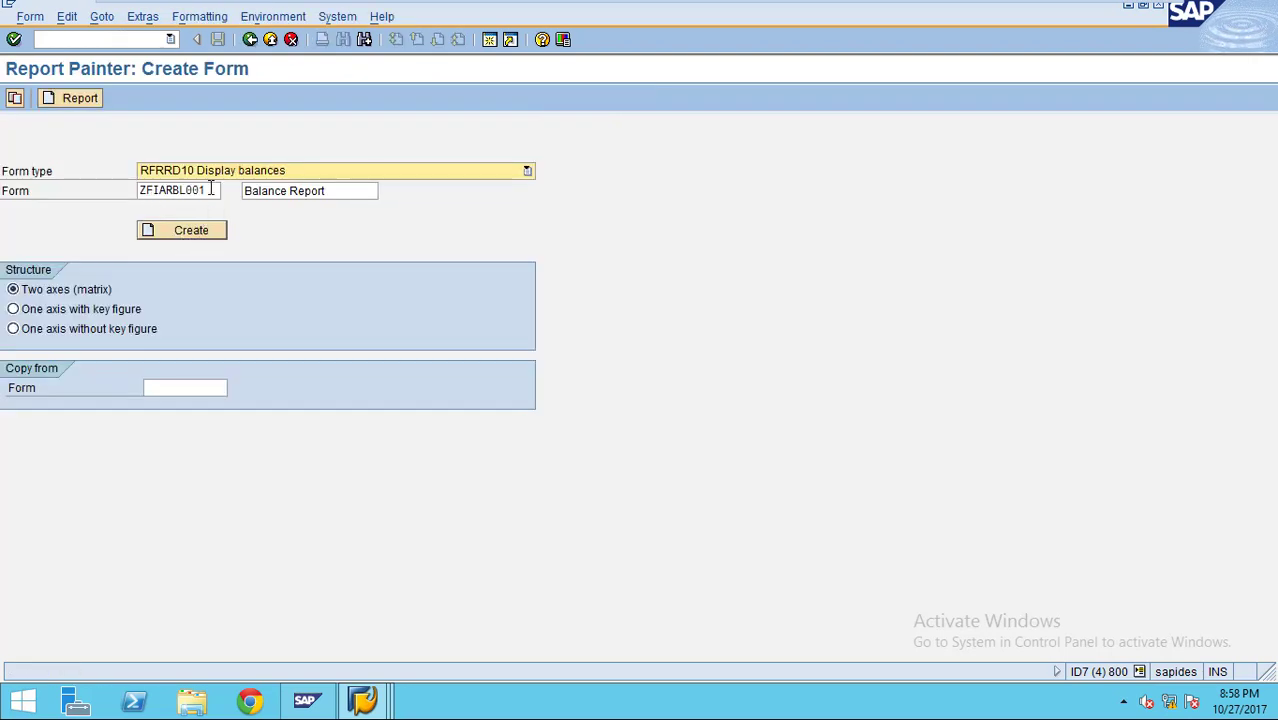
left_click(211, 190)
key("BackSpace")
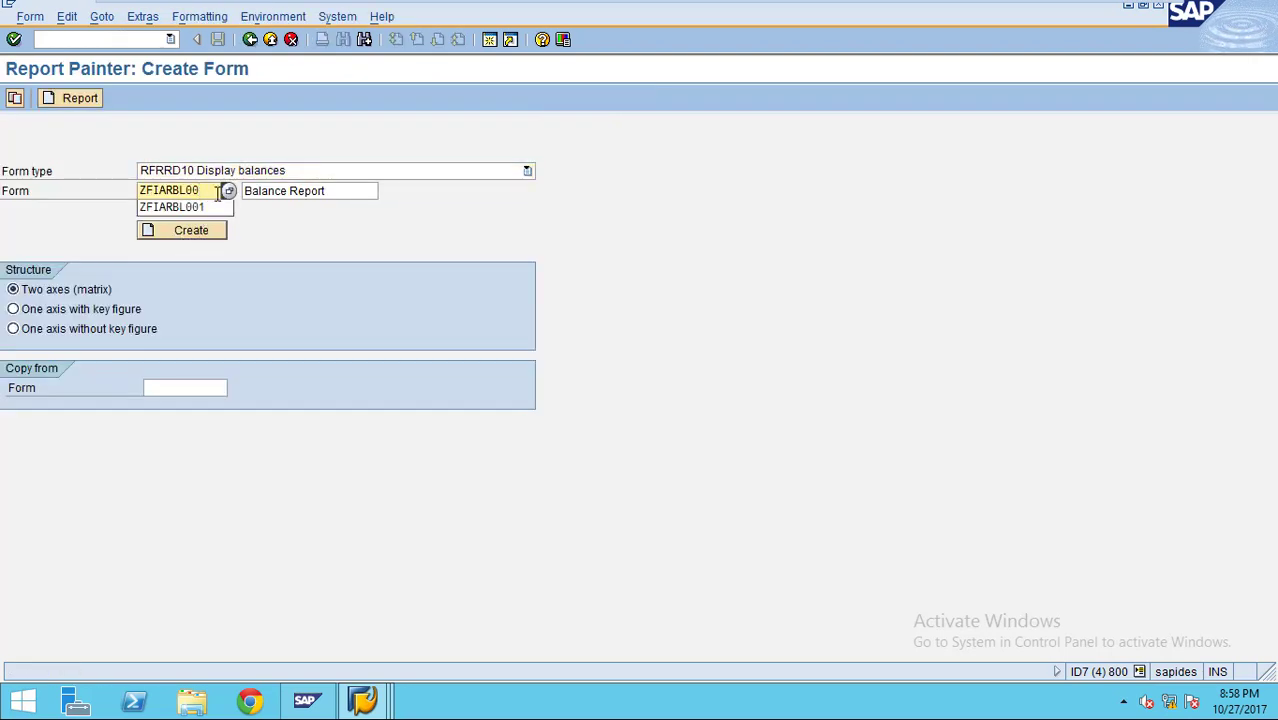
type("2")
left_click(348, 190)
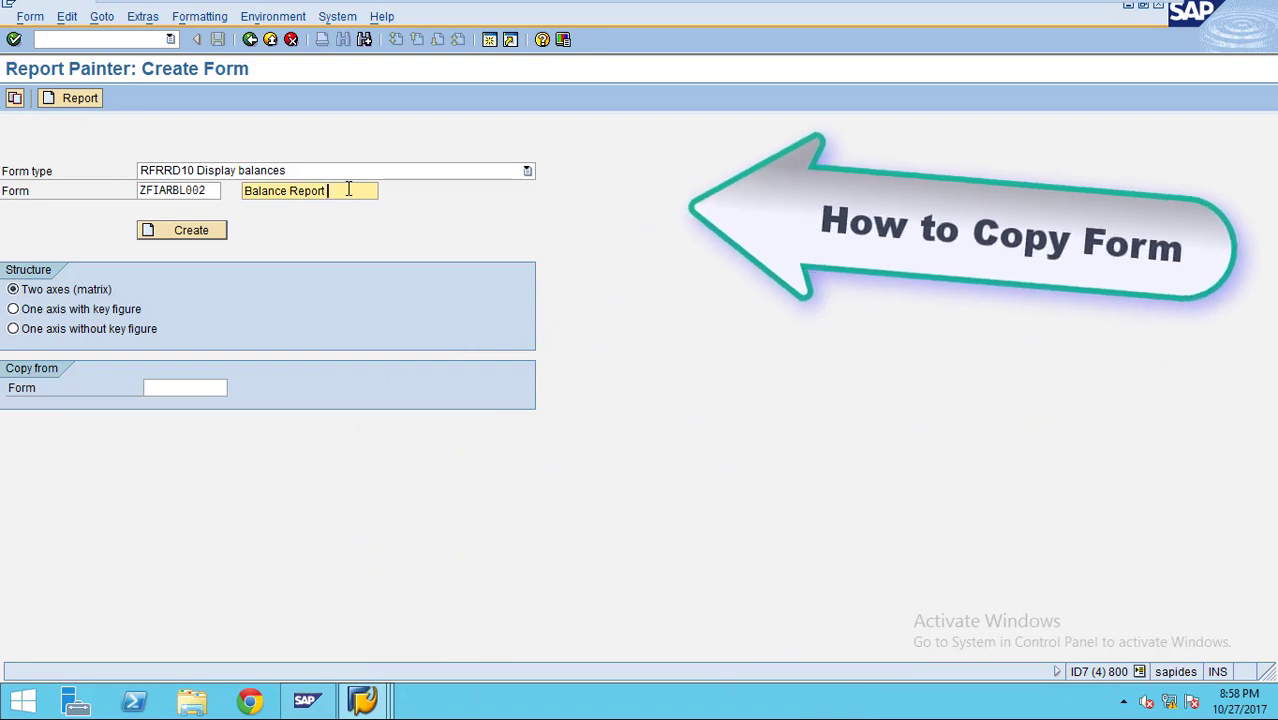
type("2")
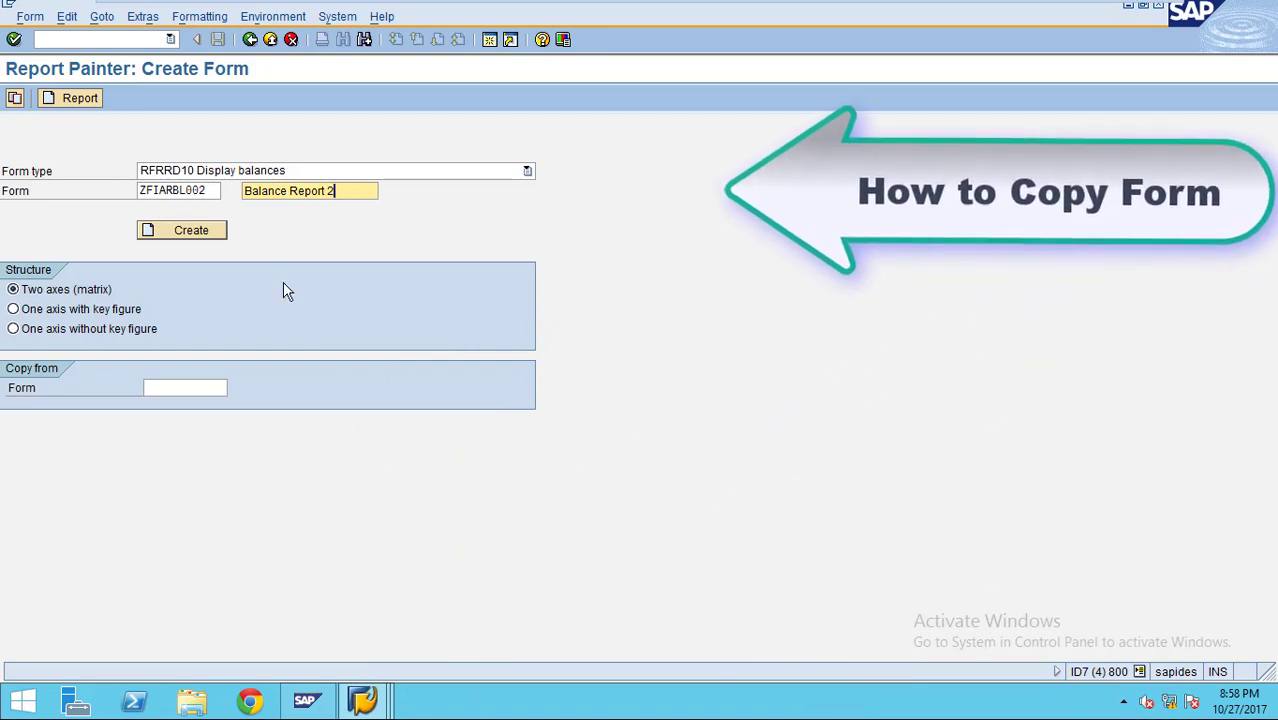
Step: Choose the existing form ZFIARBL001 as the copy source for the new form
left_click(168, 386)
left_click_drag(212, 191, 23, 191)
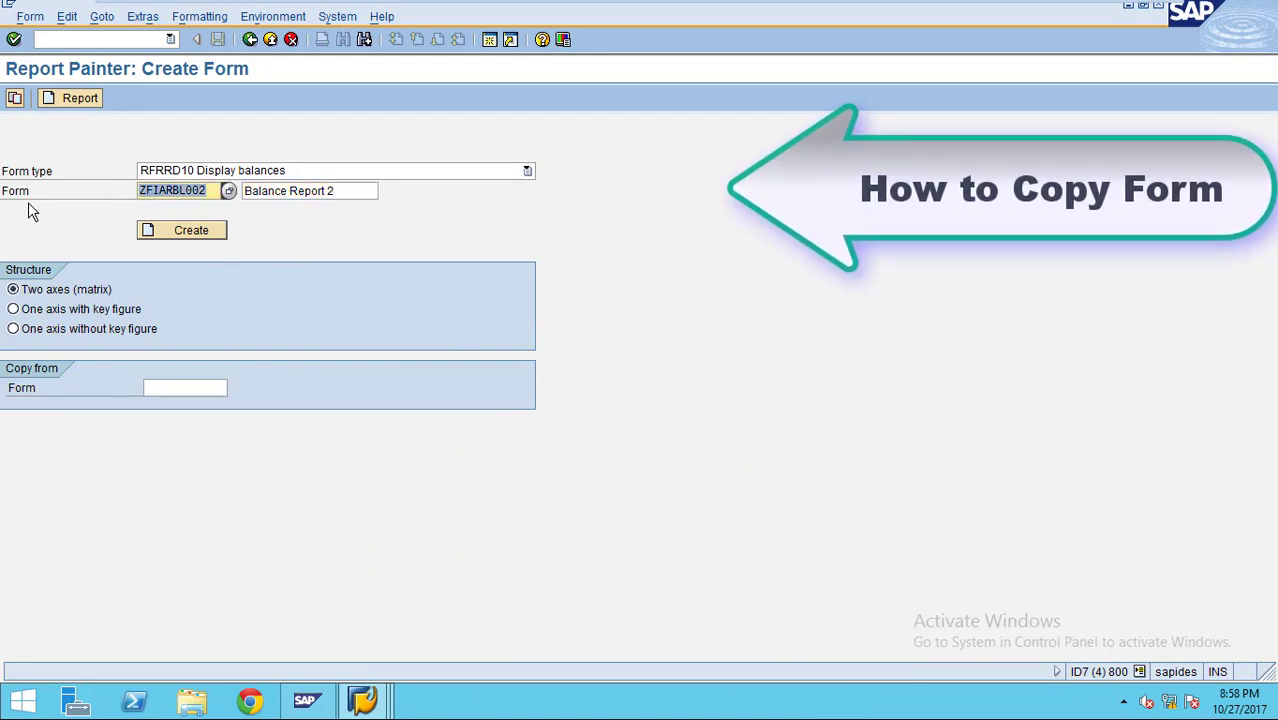
left_click(205, 387)
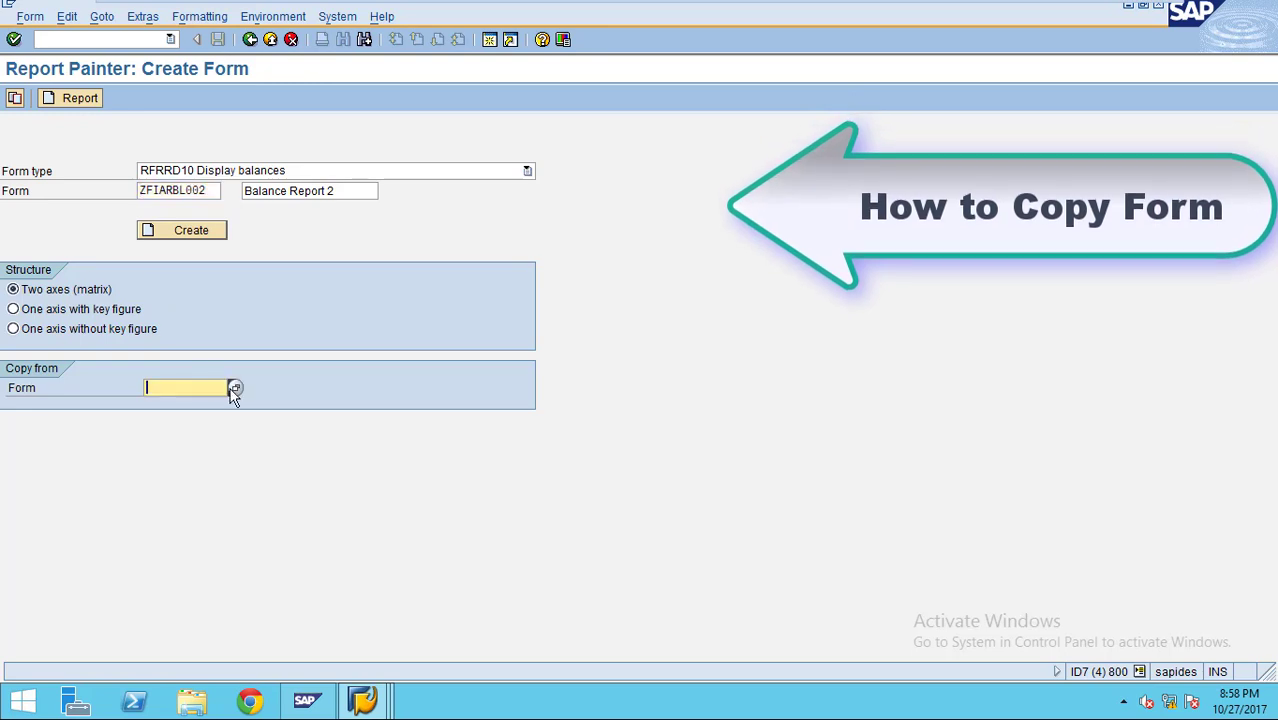
left_click(234, 389)
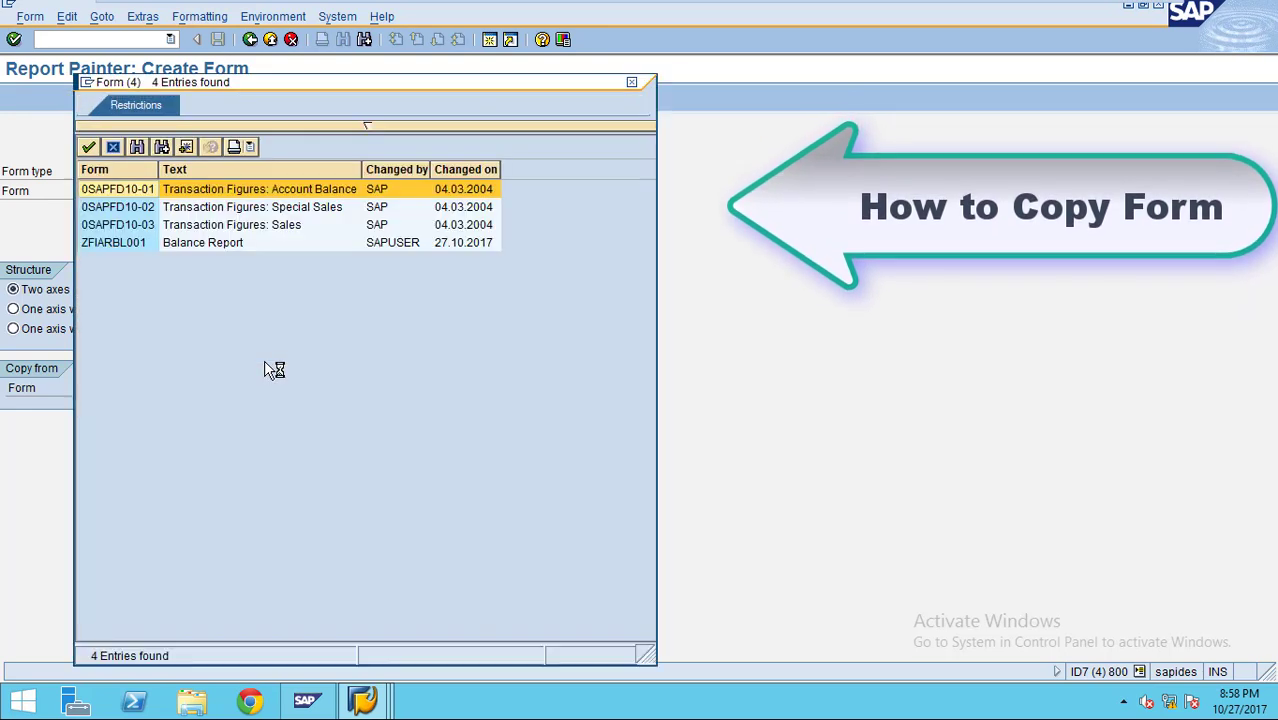
left_click(171, 246)
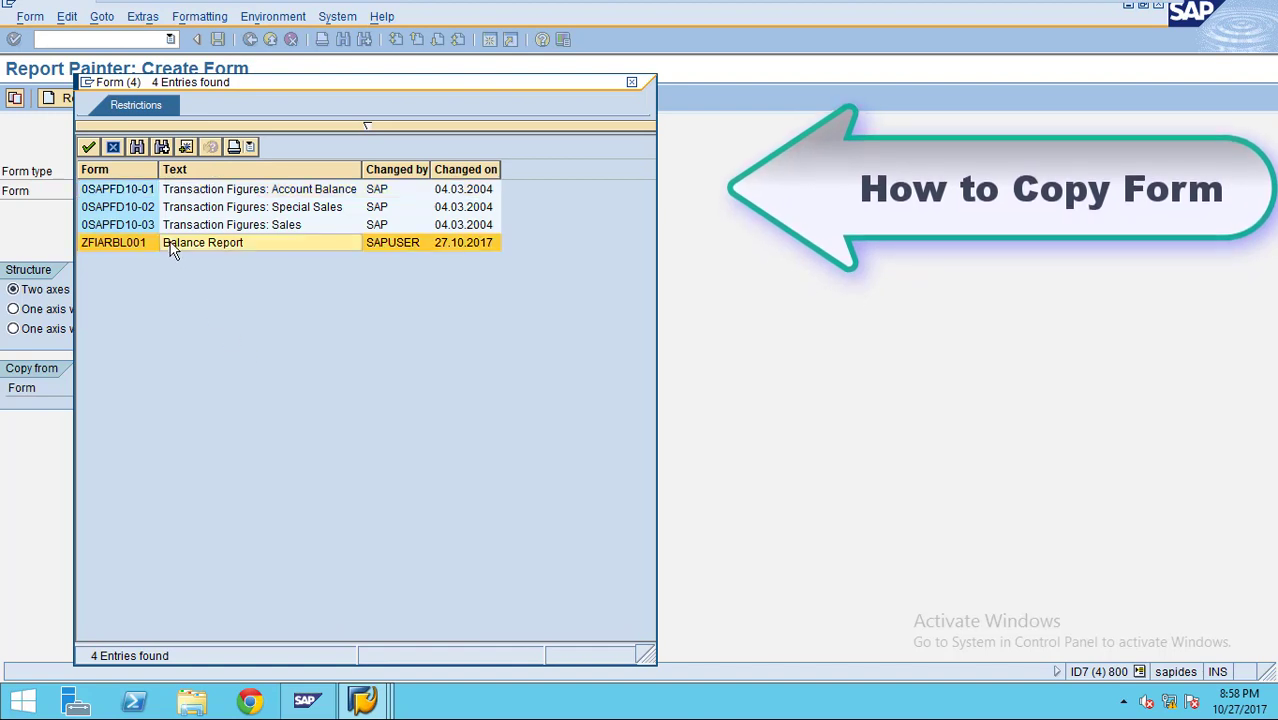
double_click(171, 246)
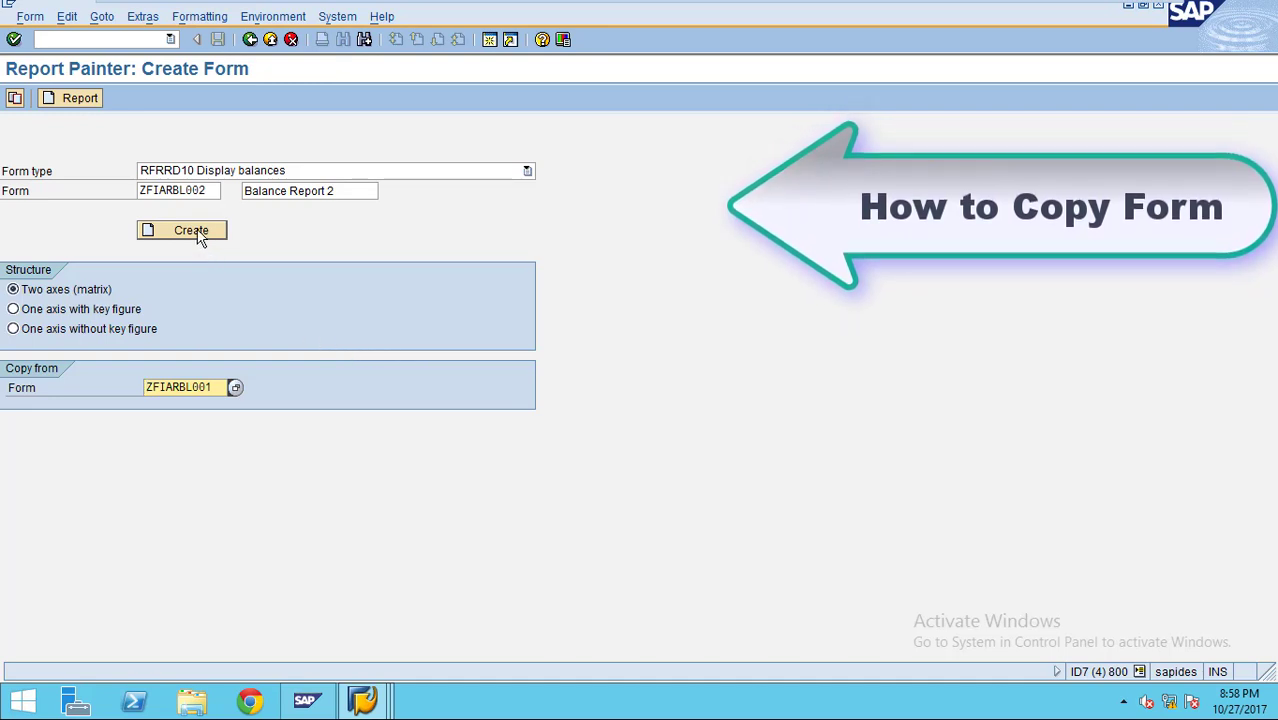
Step: Set the structure to One axis with key figure, then create and save the form ZFIARBL002
left_click(198, 236)
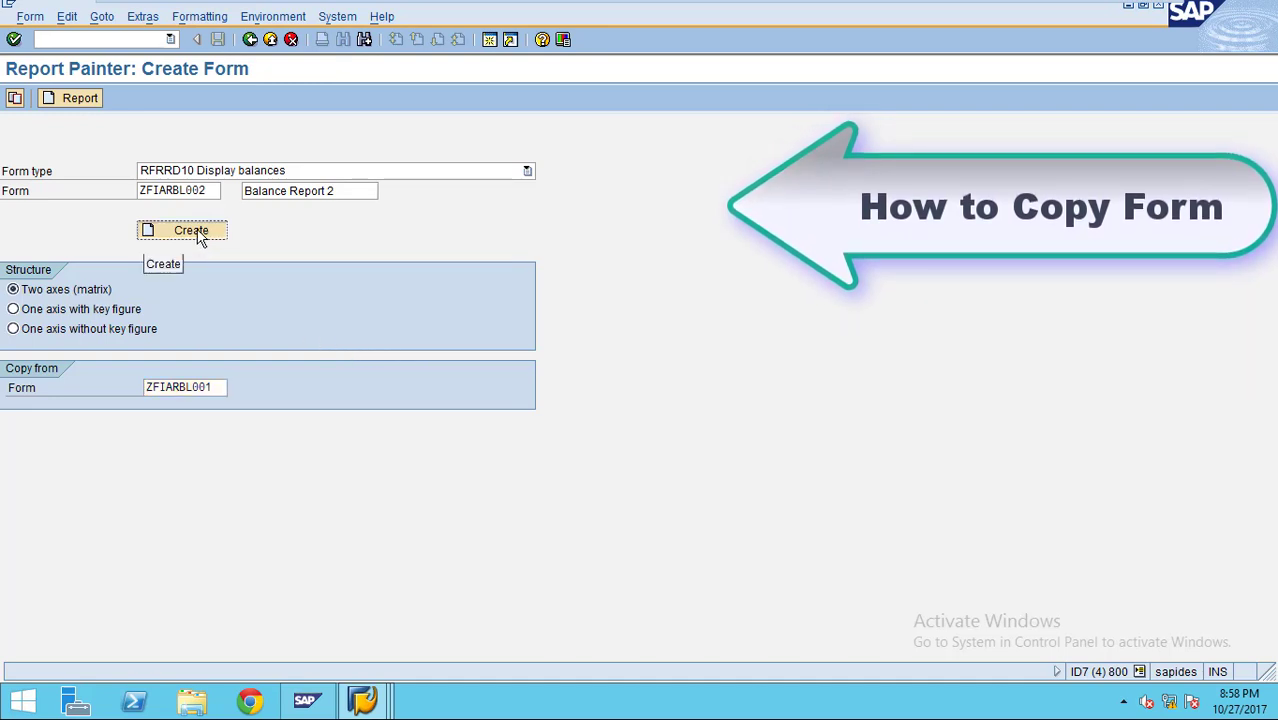
left_click(131, 310)
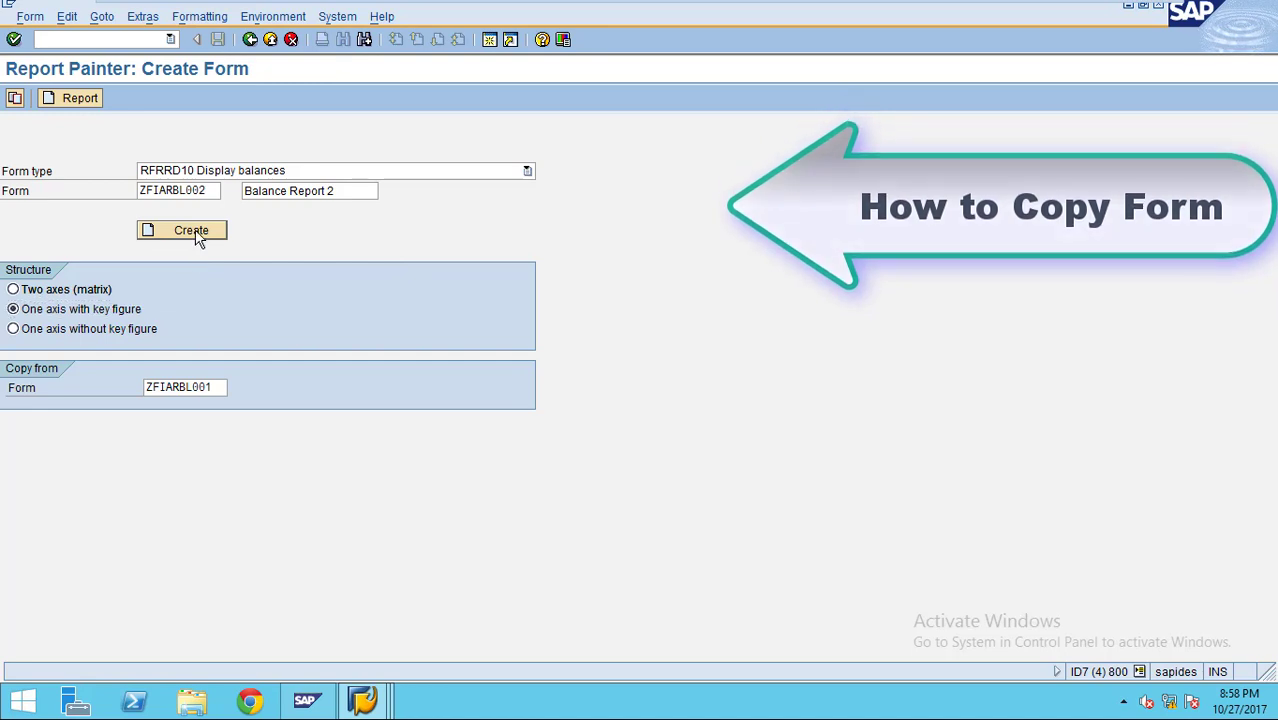
left_click(200, 240)
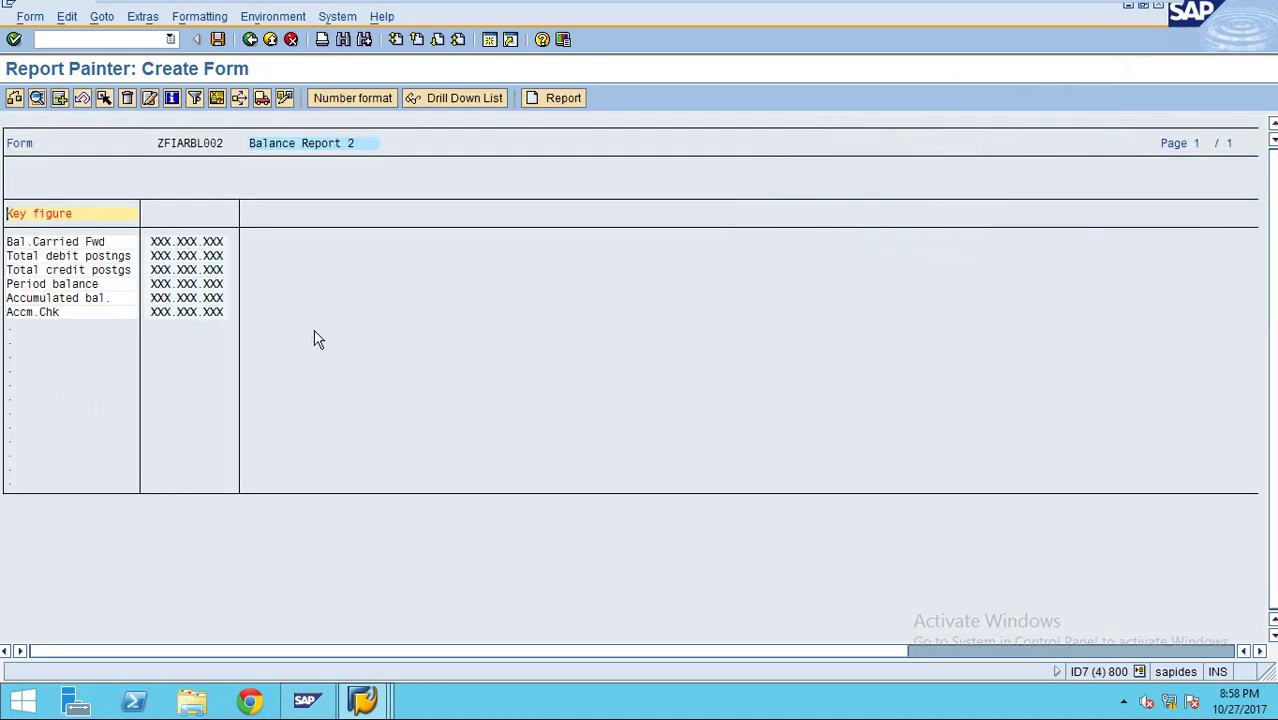
left_click(218, 39)
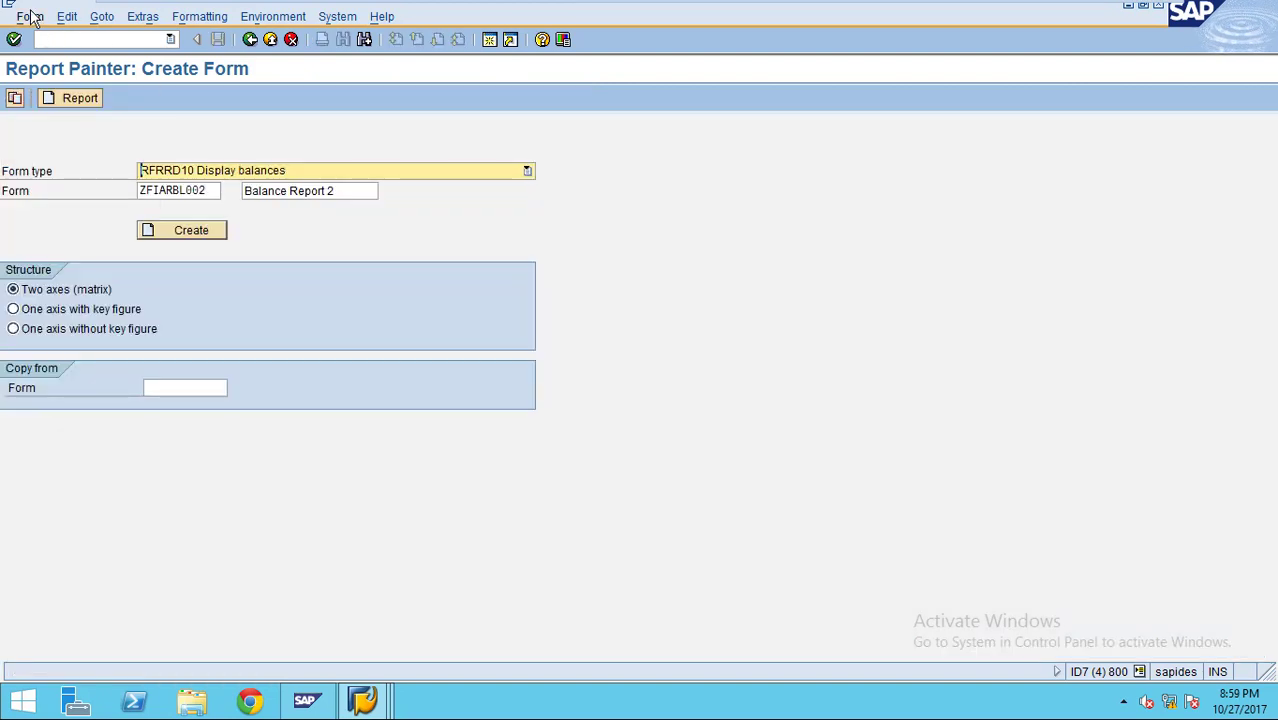
Step: Switch from creating to changing forms and open the form ZFIARBL002 (Balance Report 2) under Display balances
left_click(28, 16)
left_click(55, 85)
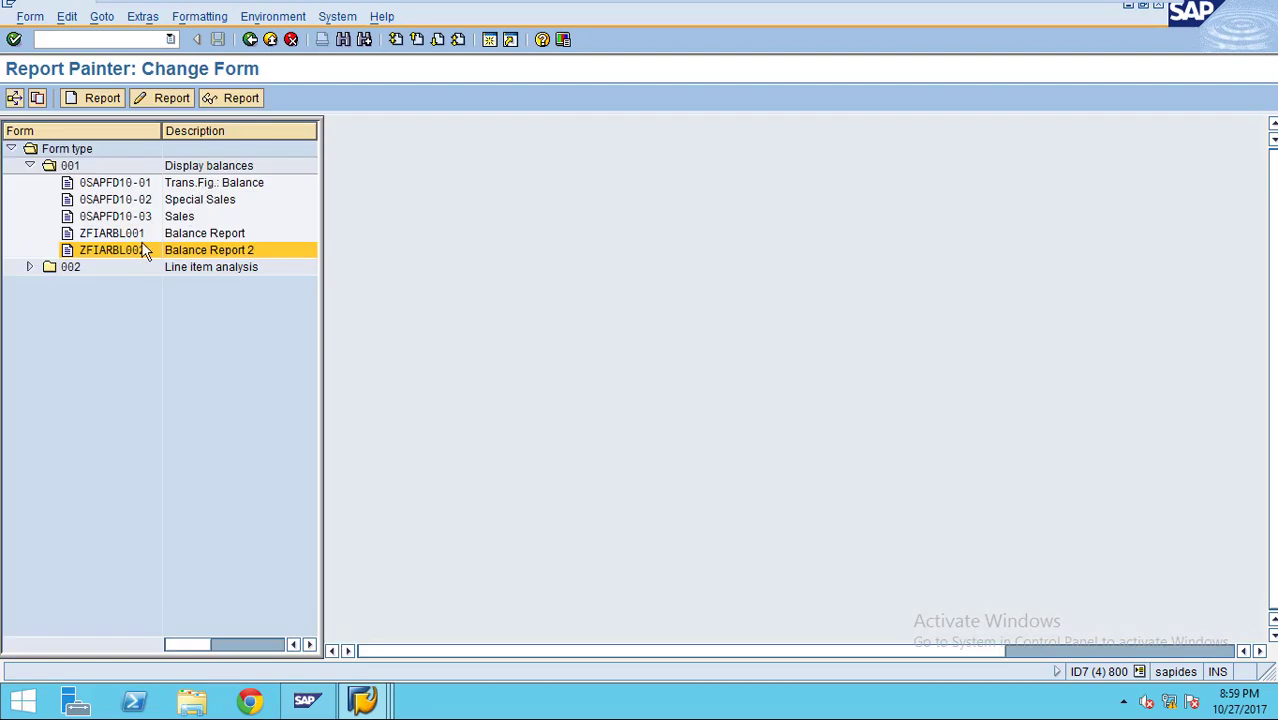
left_click(120, 234)
left_click(121, 250)
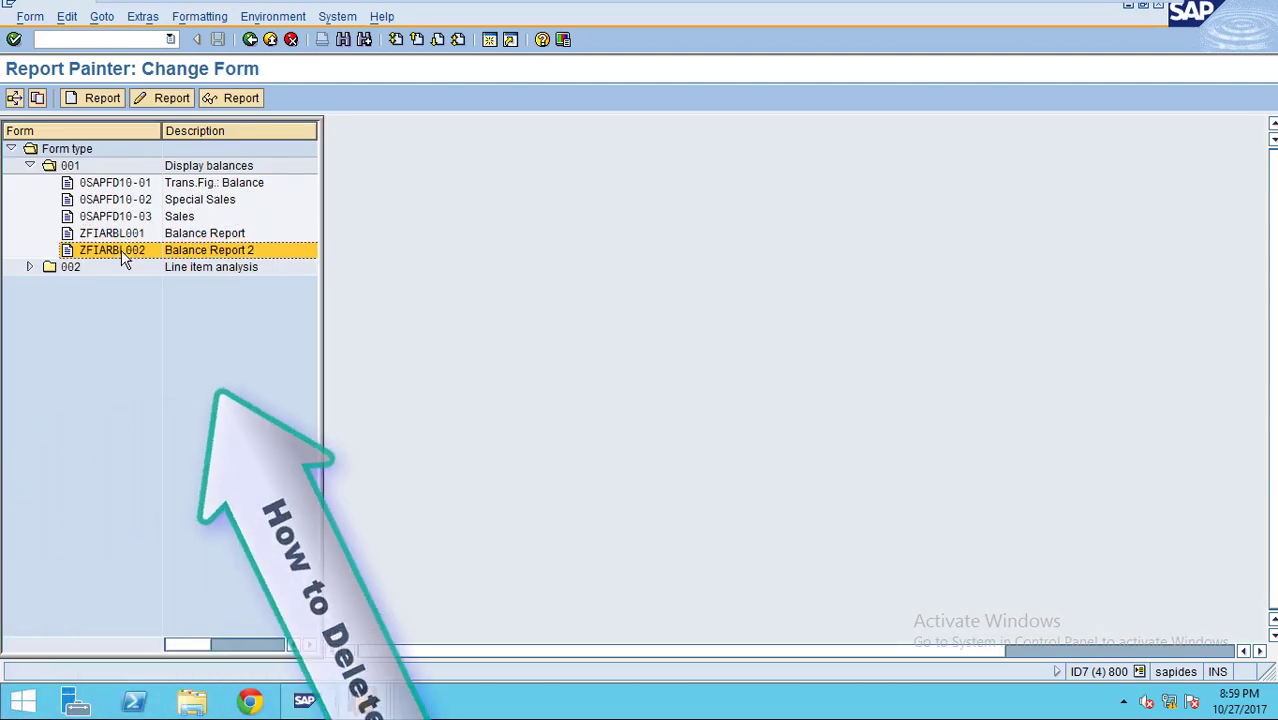
left_click(119, 234)
left_click(118, 250)
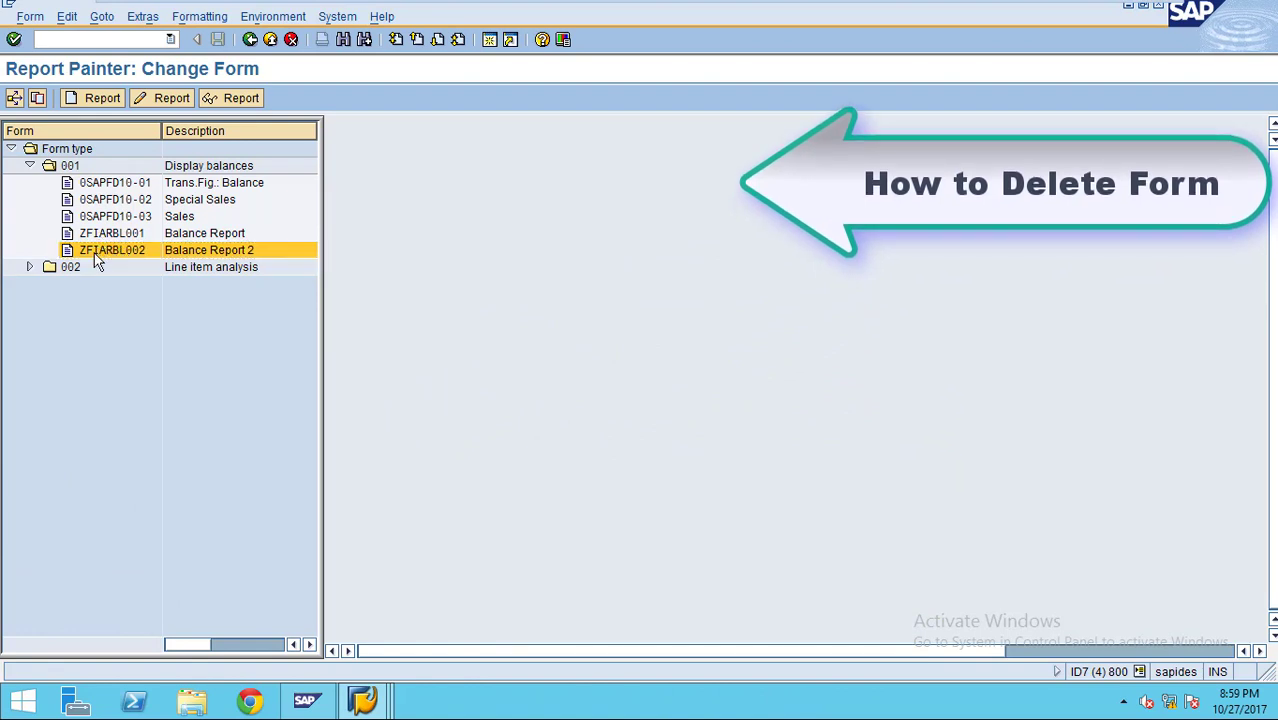
double_click(96, 255)
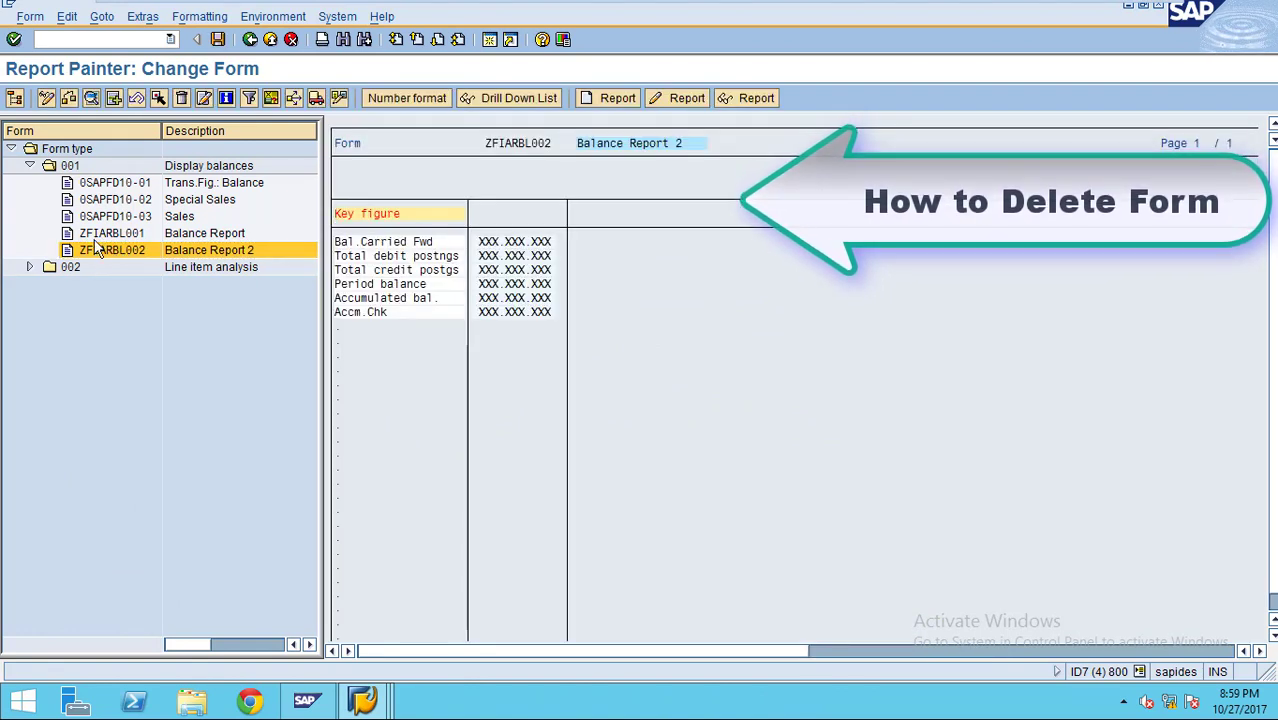
Step: Delete the form ZFIARBL002 and confirm the deletion
left_click(36, 18)
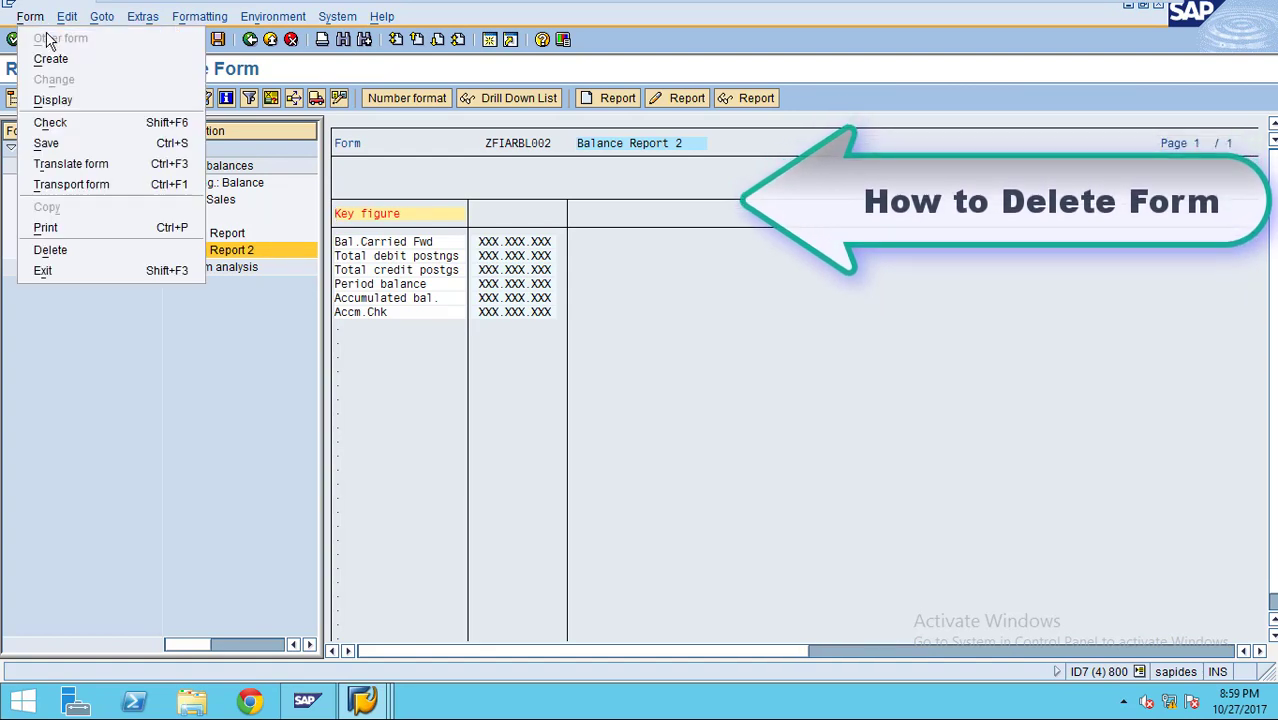
left_click(78, 251)
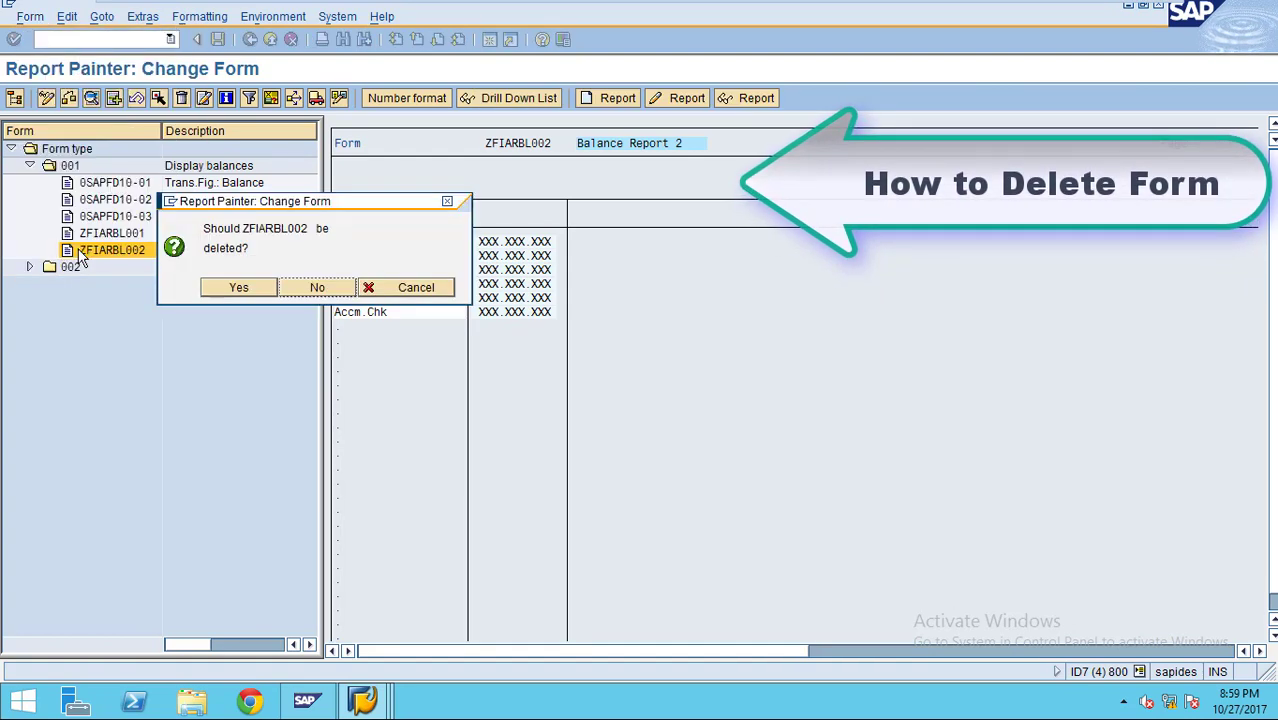
left_click_drag(226, 206, 265, 329)
left_click(150, 328)
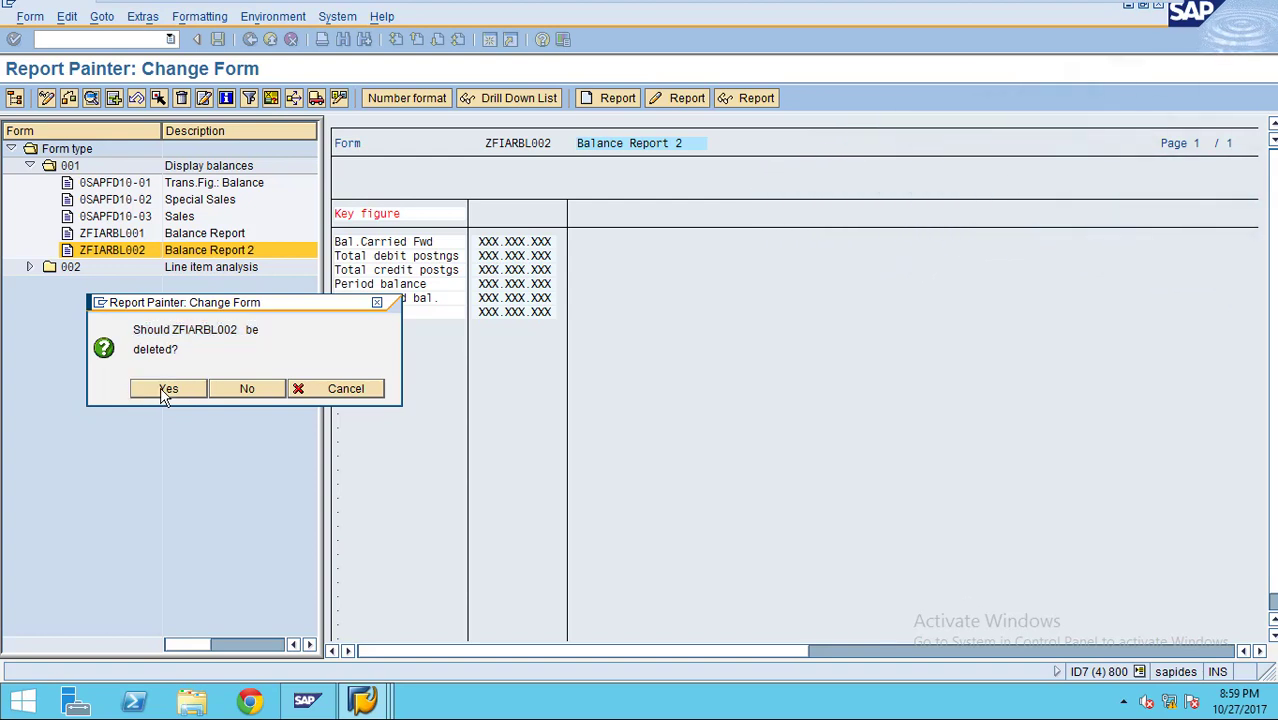
left_click(166, 390)
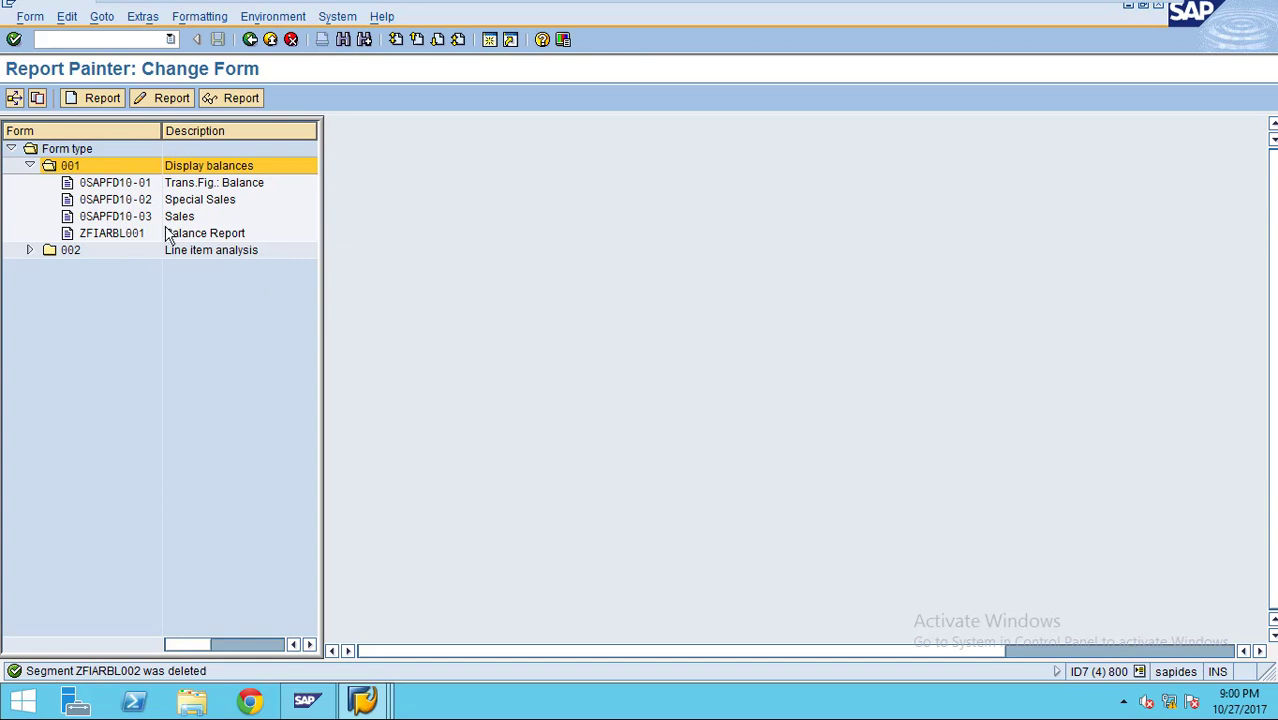
Step: Open the form ZFIARBL001 (Balance Report) and bring up its general data selection
left_click(119, 234)
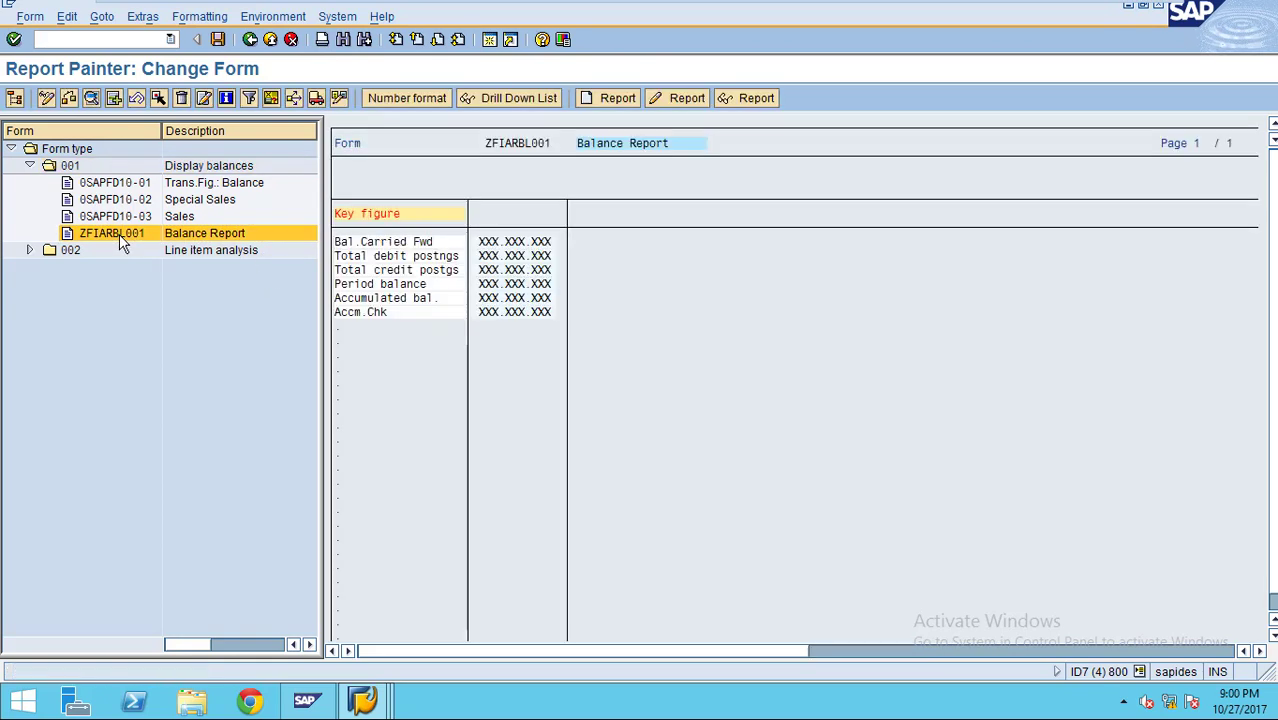
left_click(67, 17)
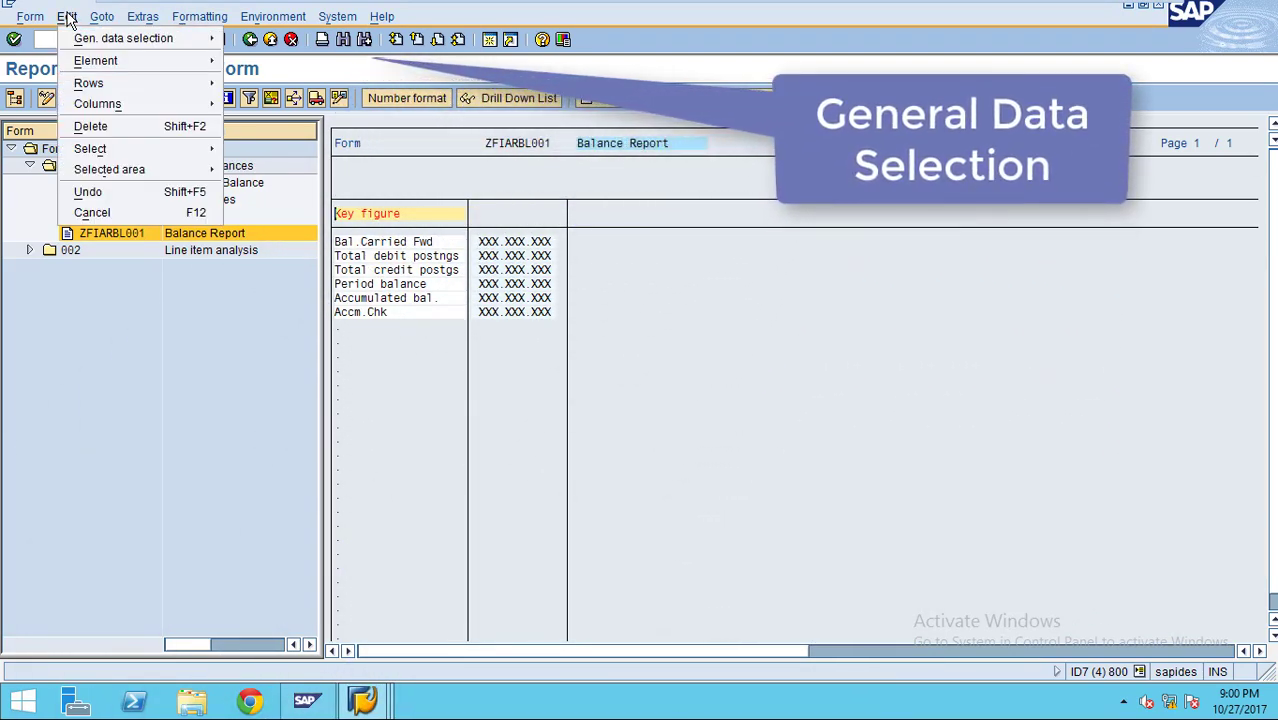
mouse_move(87, 42)
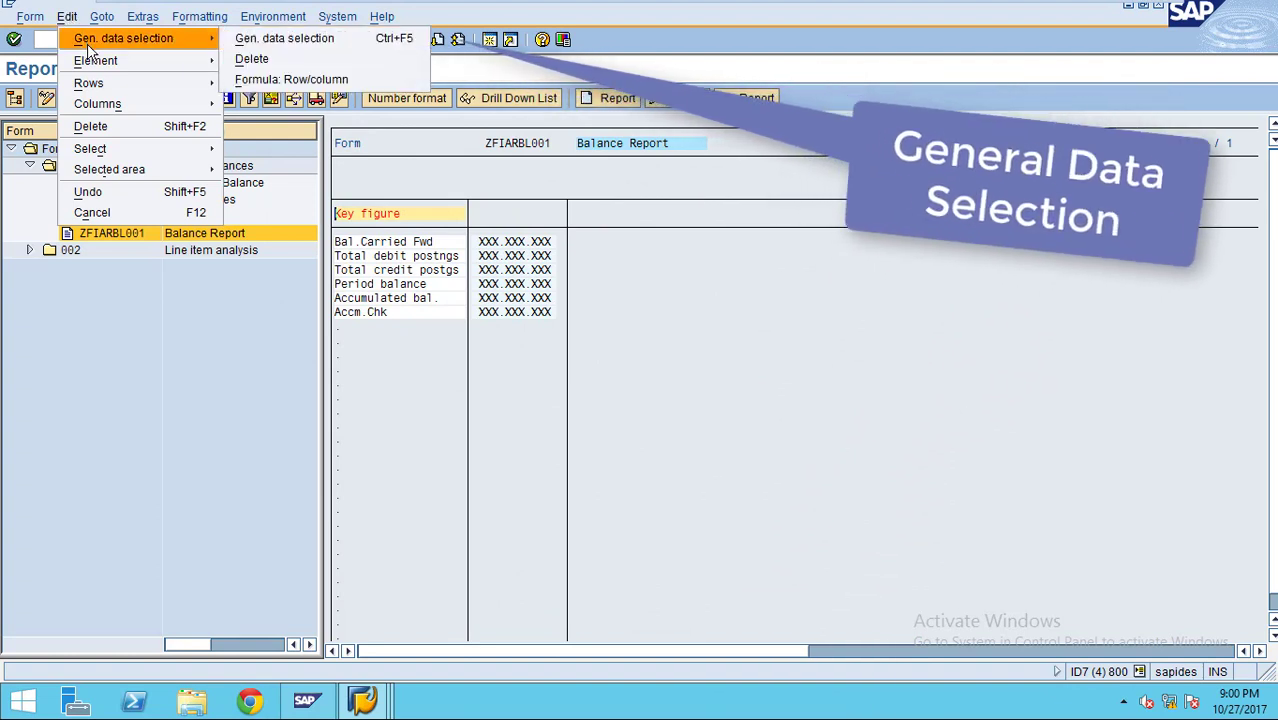
left_click(284, 40)
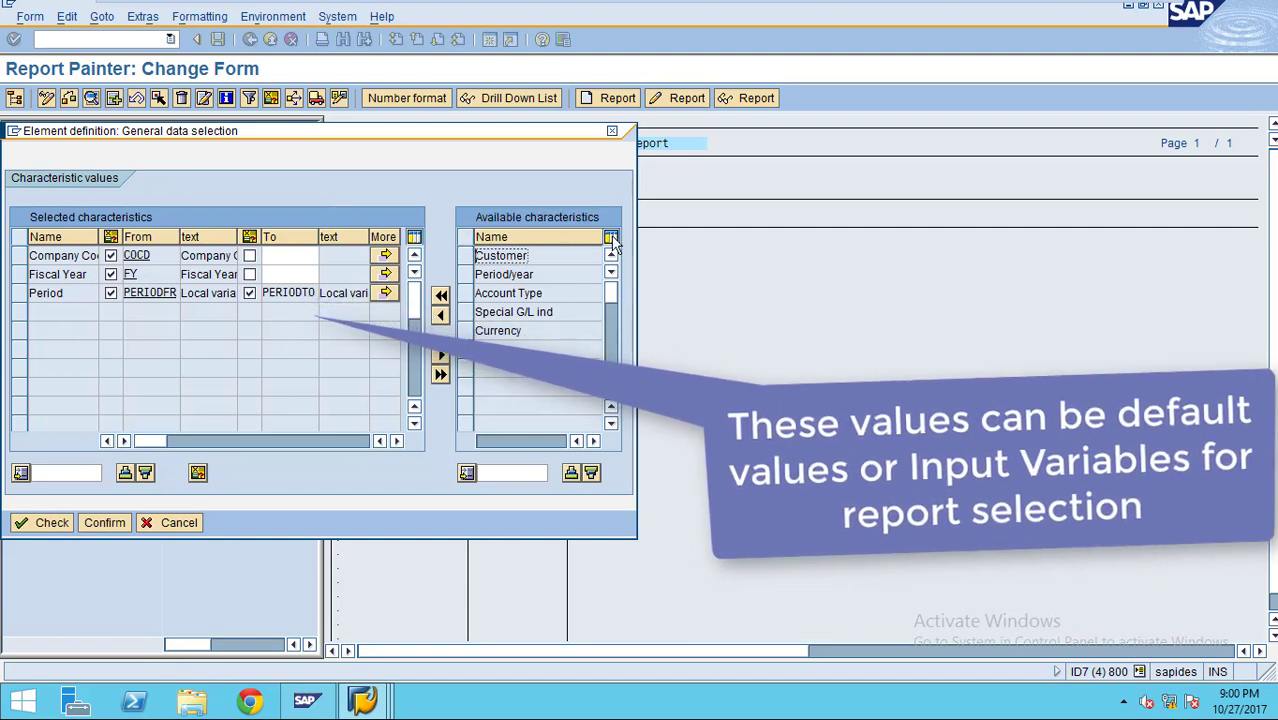
Step: Leave the general data selection without changes and select the Accm.Chk row in the form
left_click(180, 524)
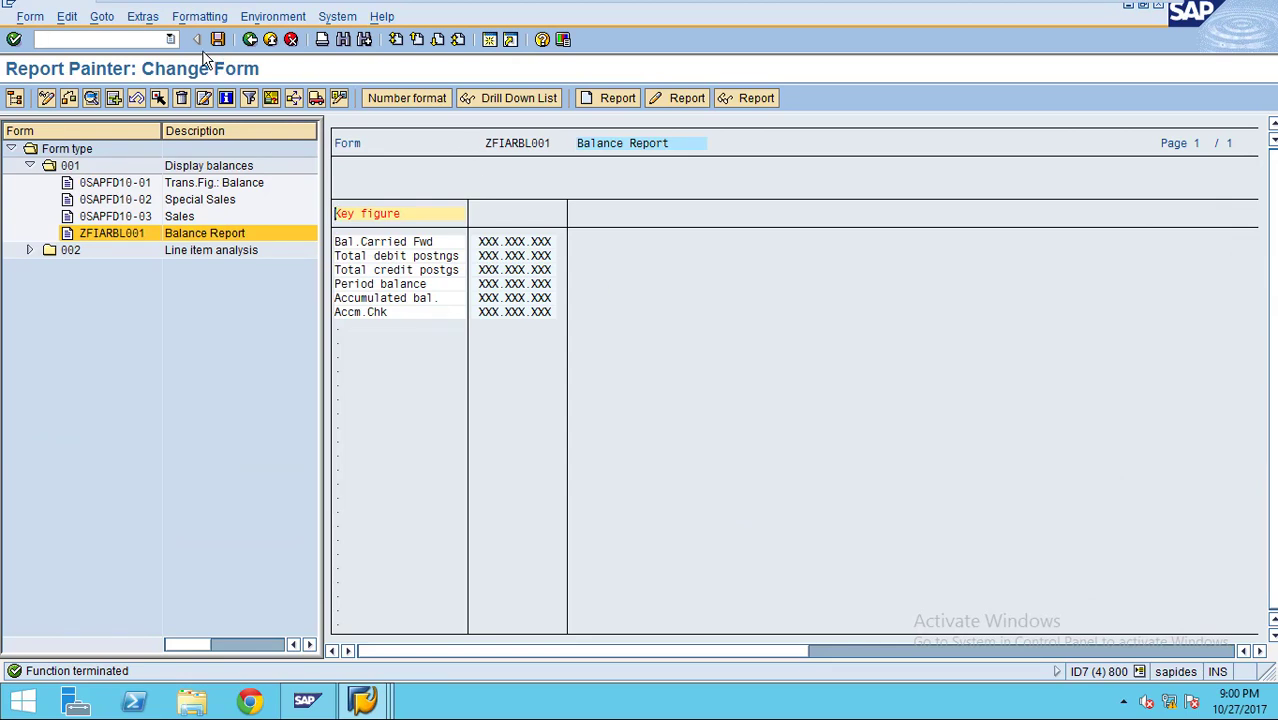
left_click(66, 17)
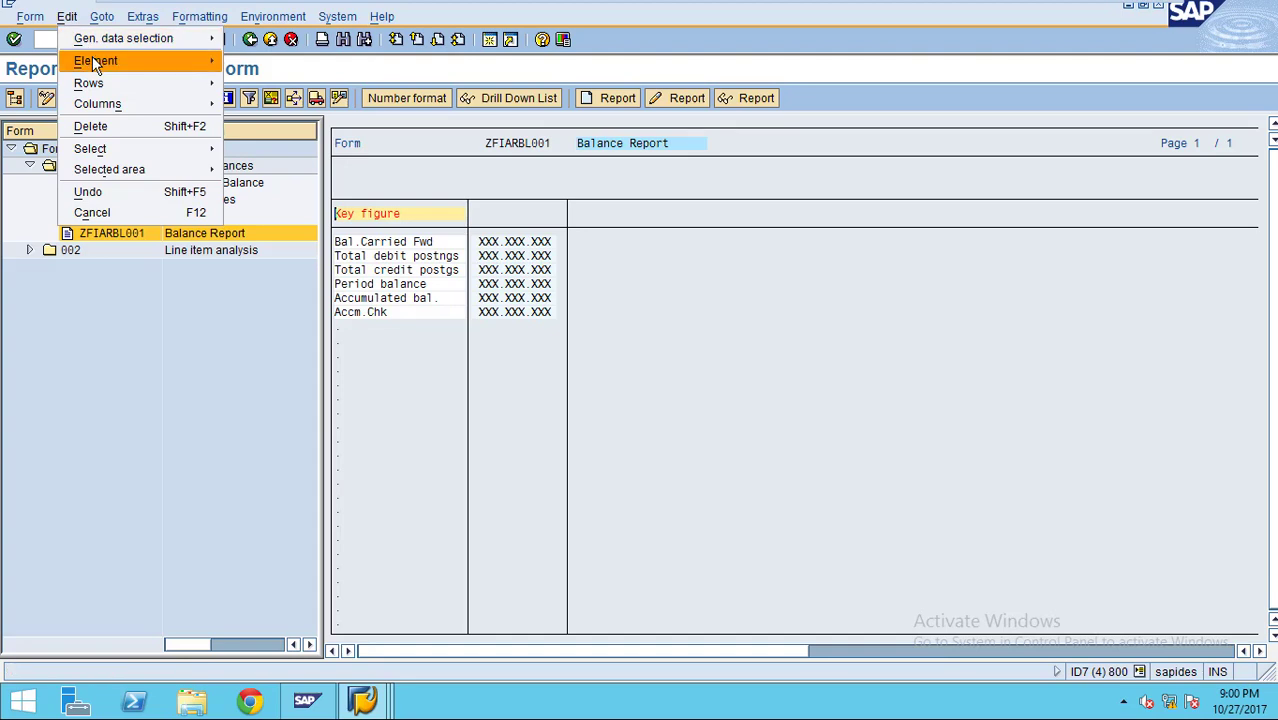
mouse_move(92, 60)
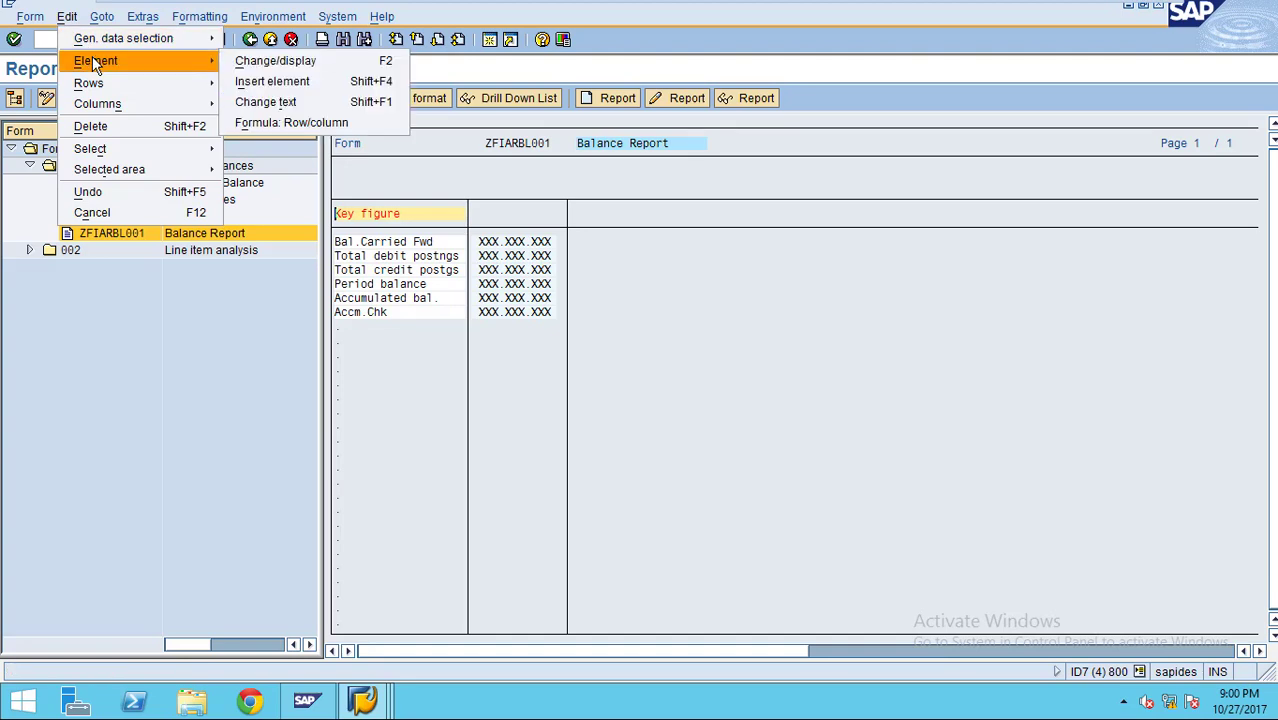
left_click(428, 332)
left_click(389, 313)
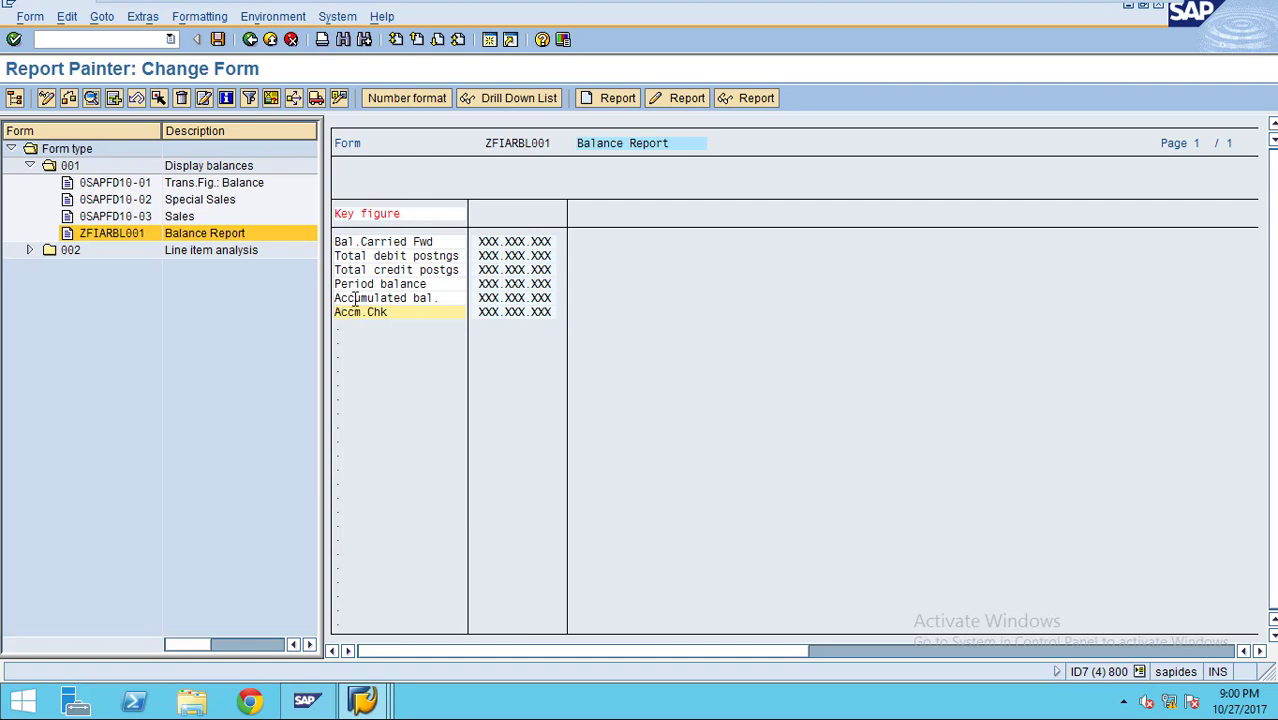
Step: Review the element types offered when inserting an element: Key figure with characteristics, Predefined element and Formula, without inserting one
left_click(66, 17)
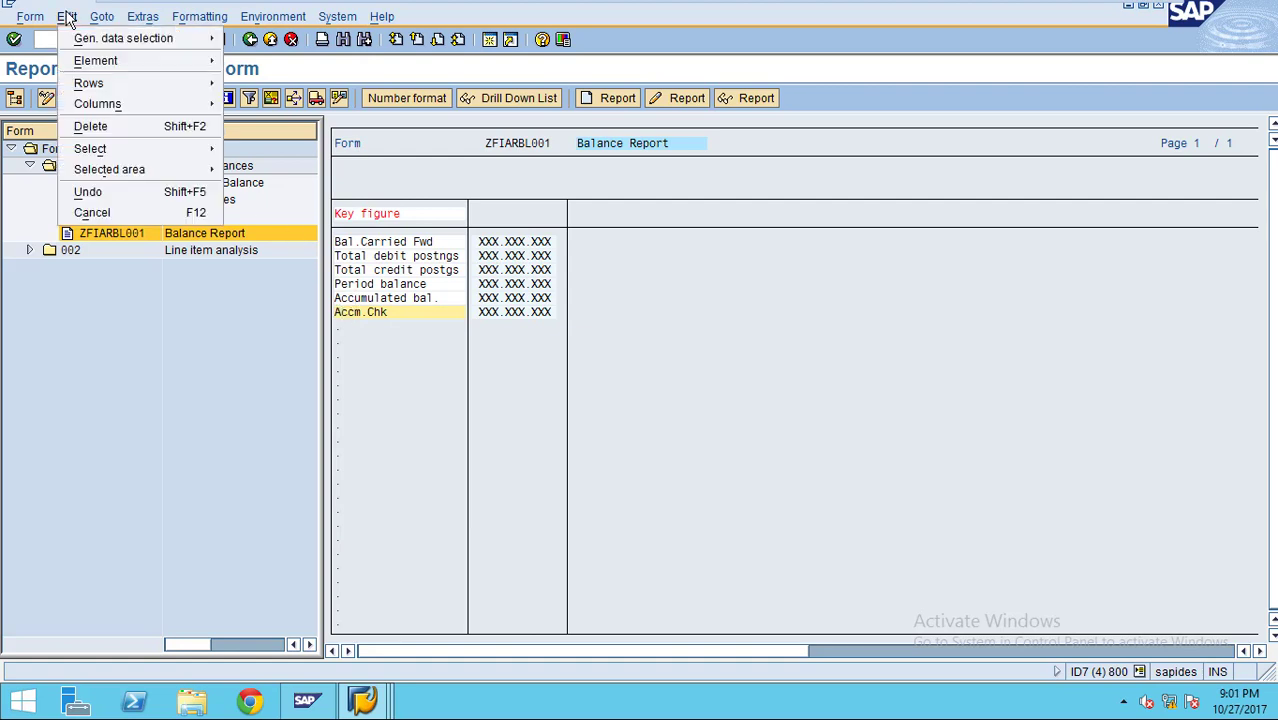
mouse_move(87, 65)
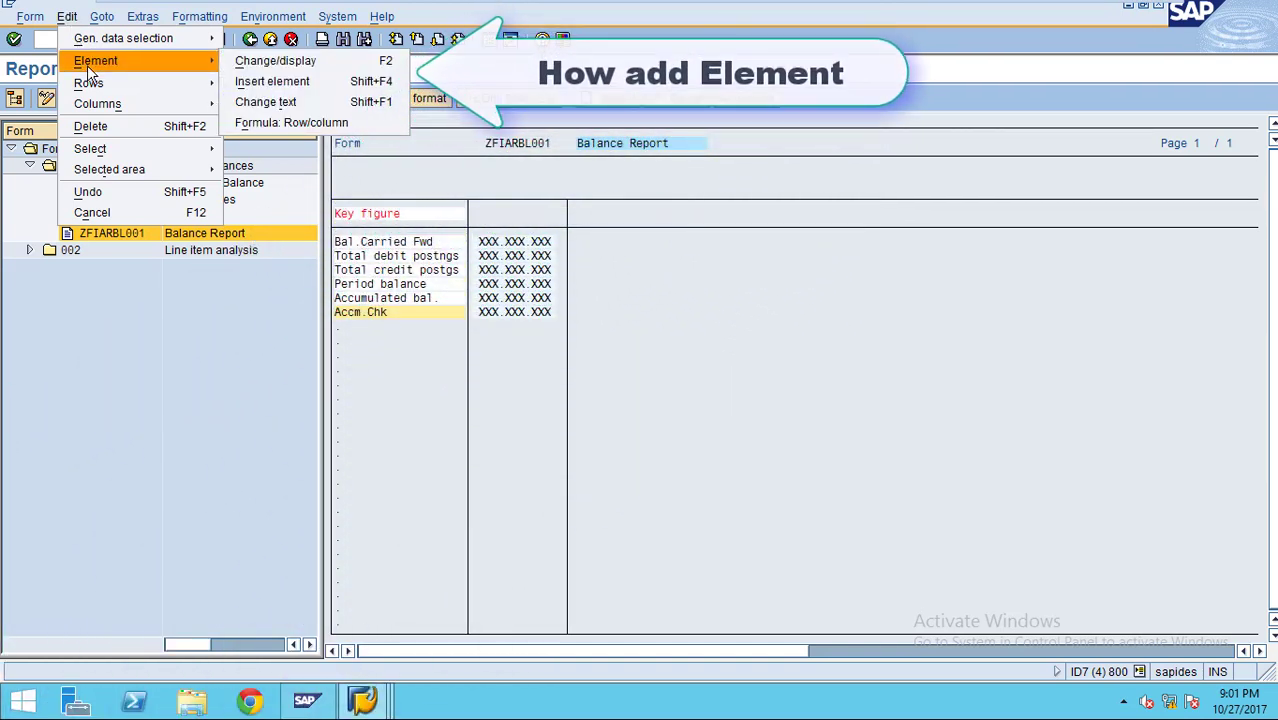
left_click(251, 80)
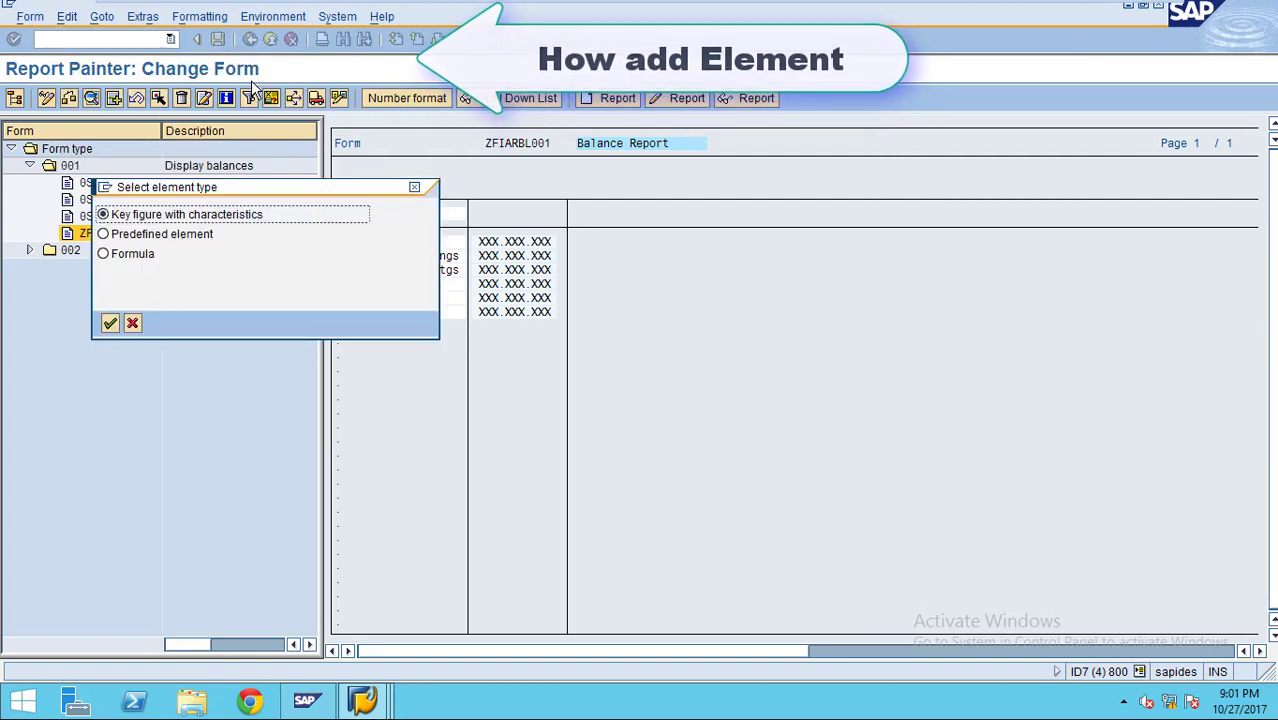
left_click(136, 236)
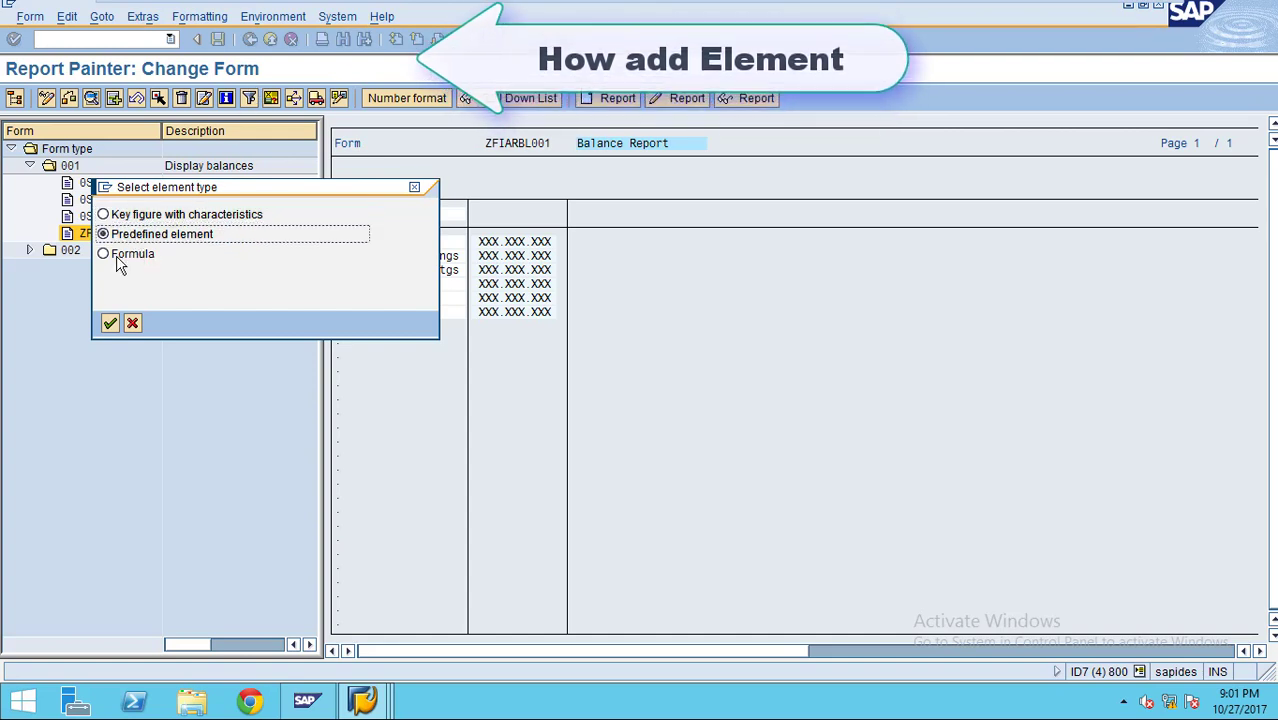
left_click(120, 262)
left_click(128, 218)
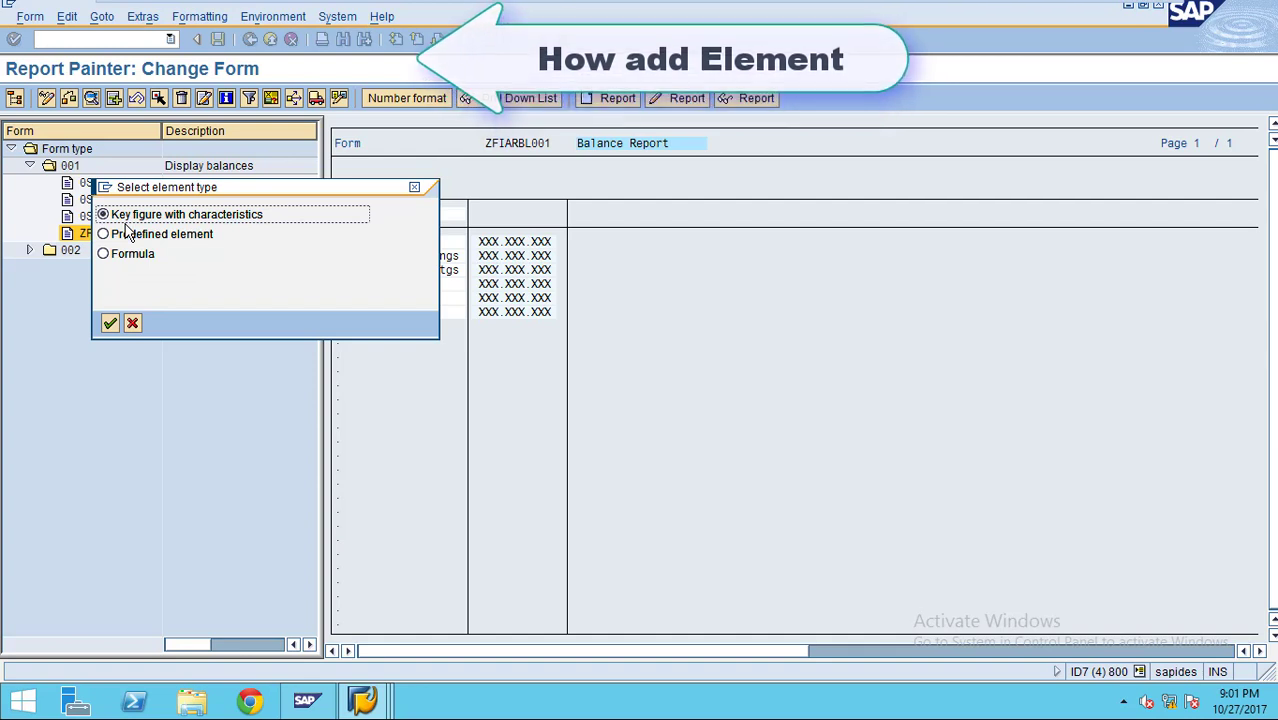
left_click_drag(138, 195, 630, 195)
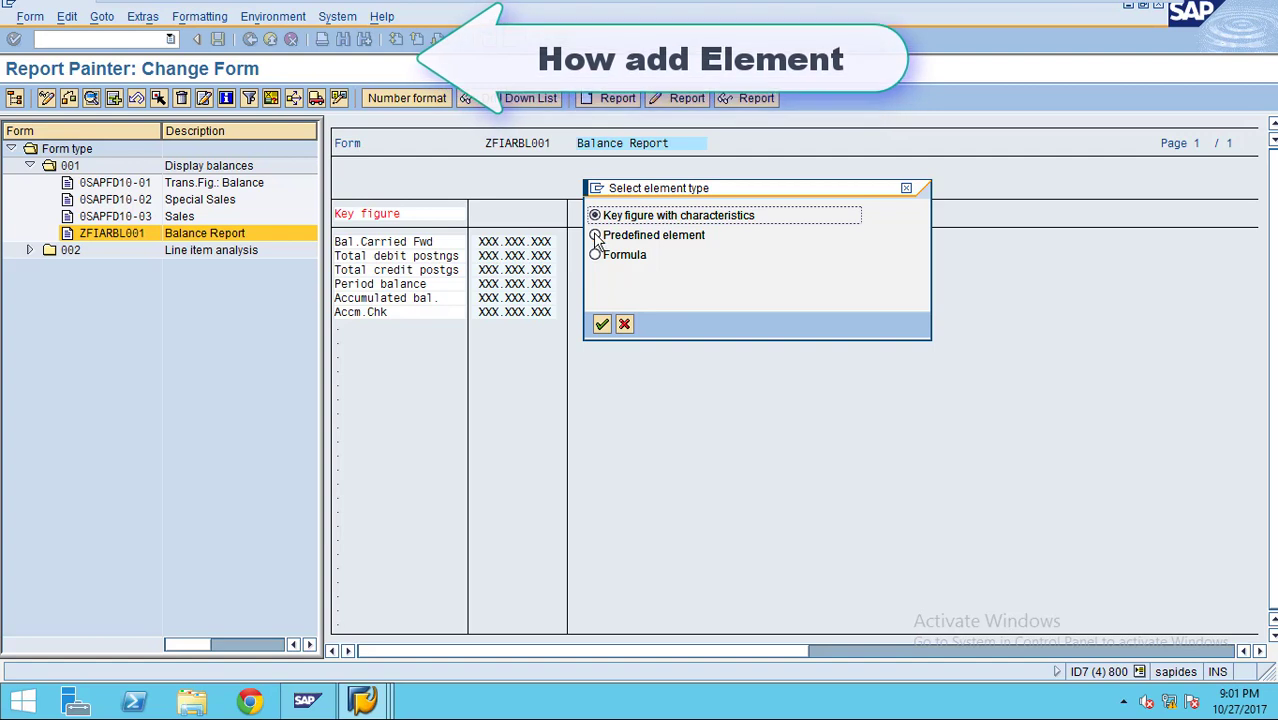
left_click(625, 325)
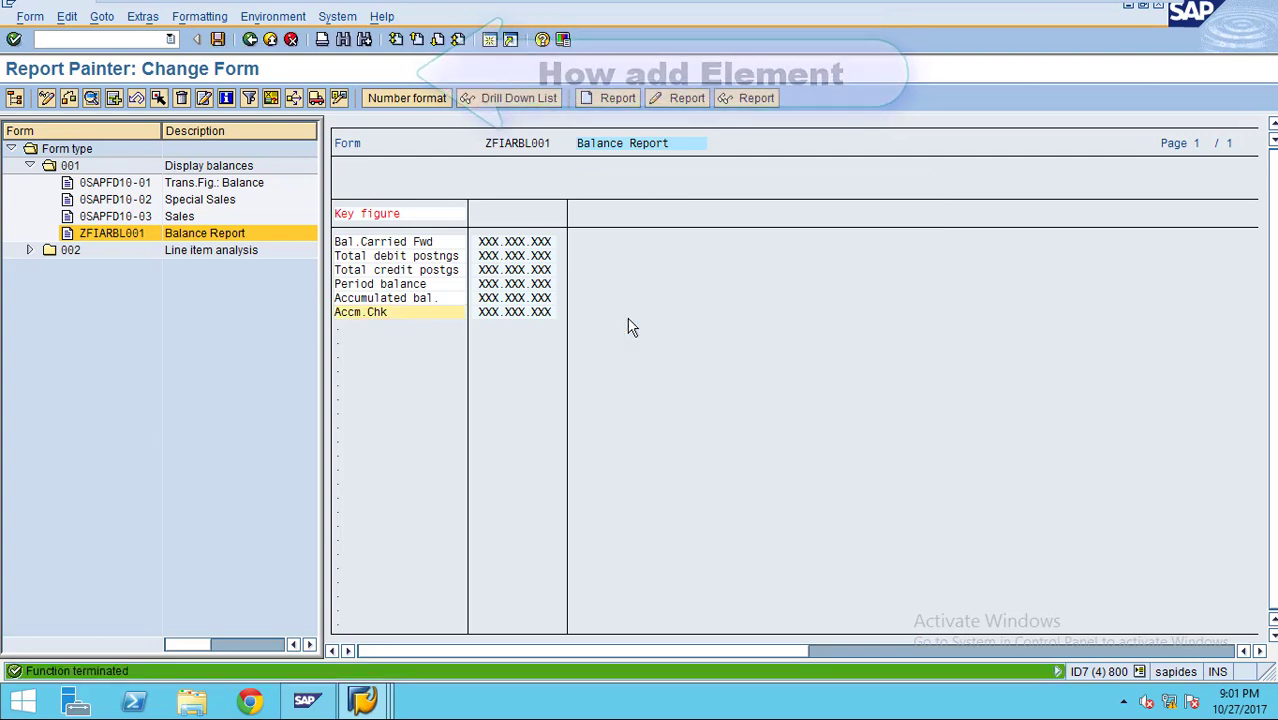
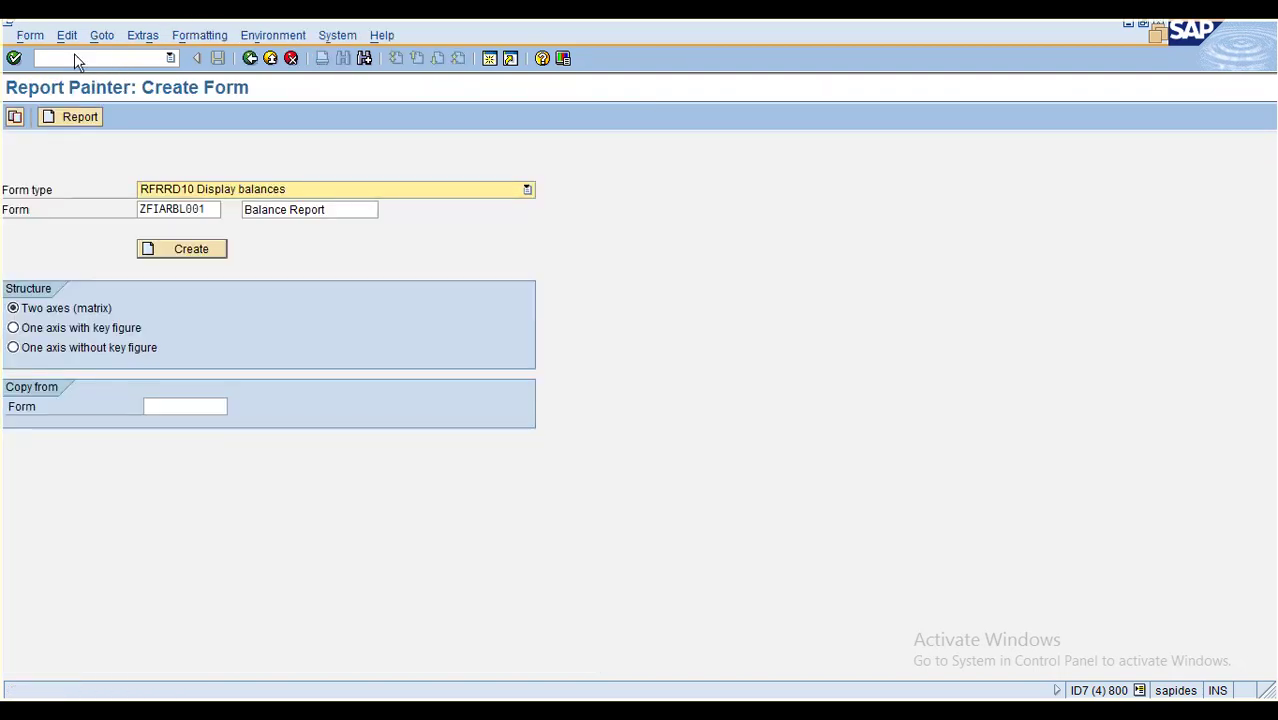
Step: Switch from creating to changing forms, open ZFIARBL001 (Balance Report), and turn its layout to column display
left_click(34, 38)
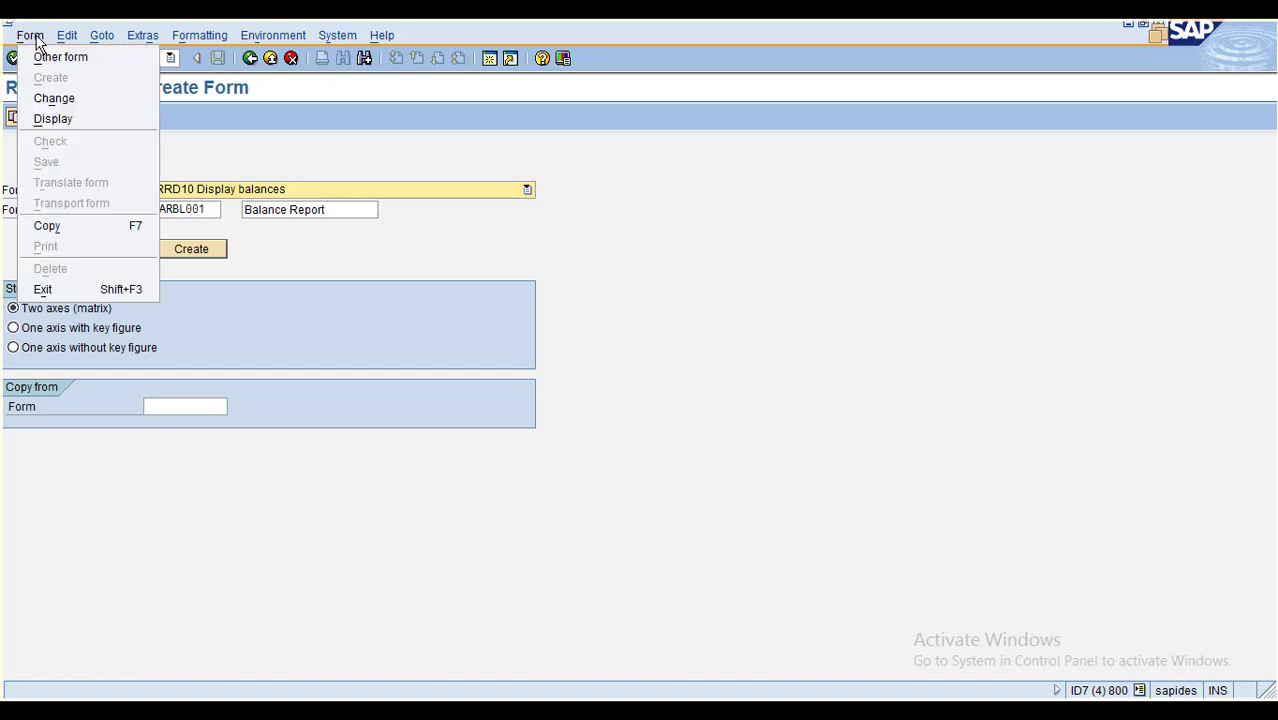
left_click(62, 98)
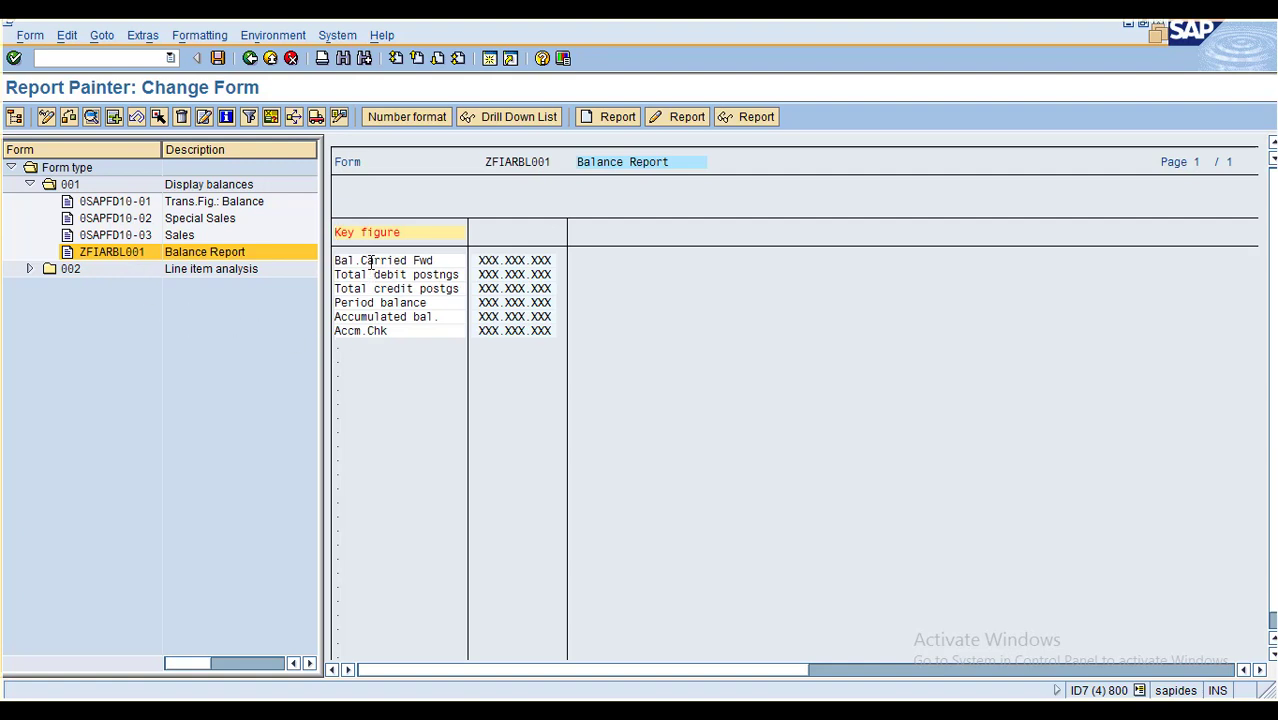
left_click(390, 331)
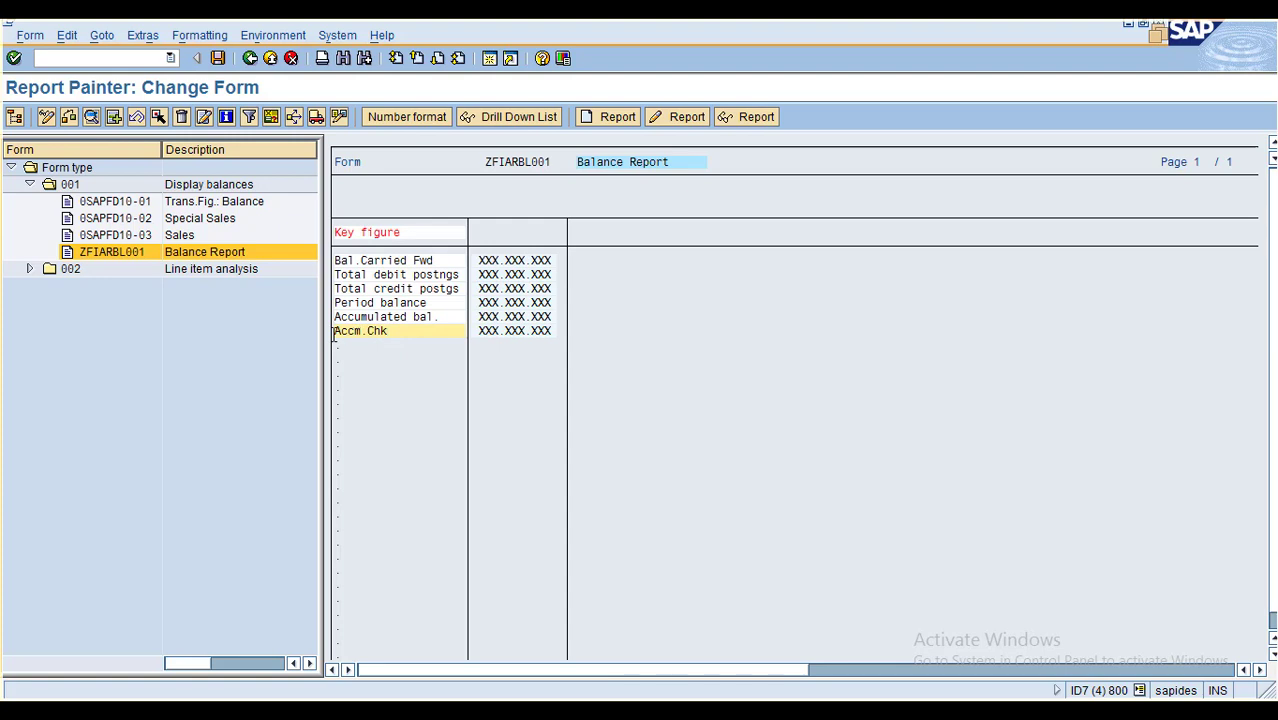
left_click_drag(337, 333, 396, 331)
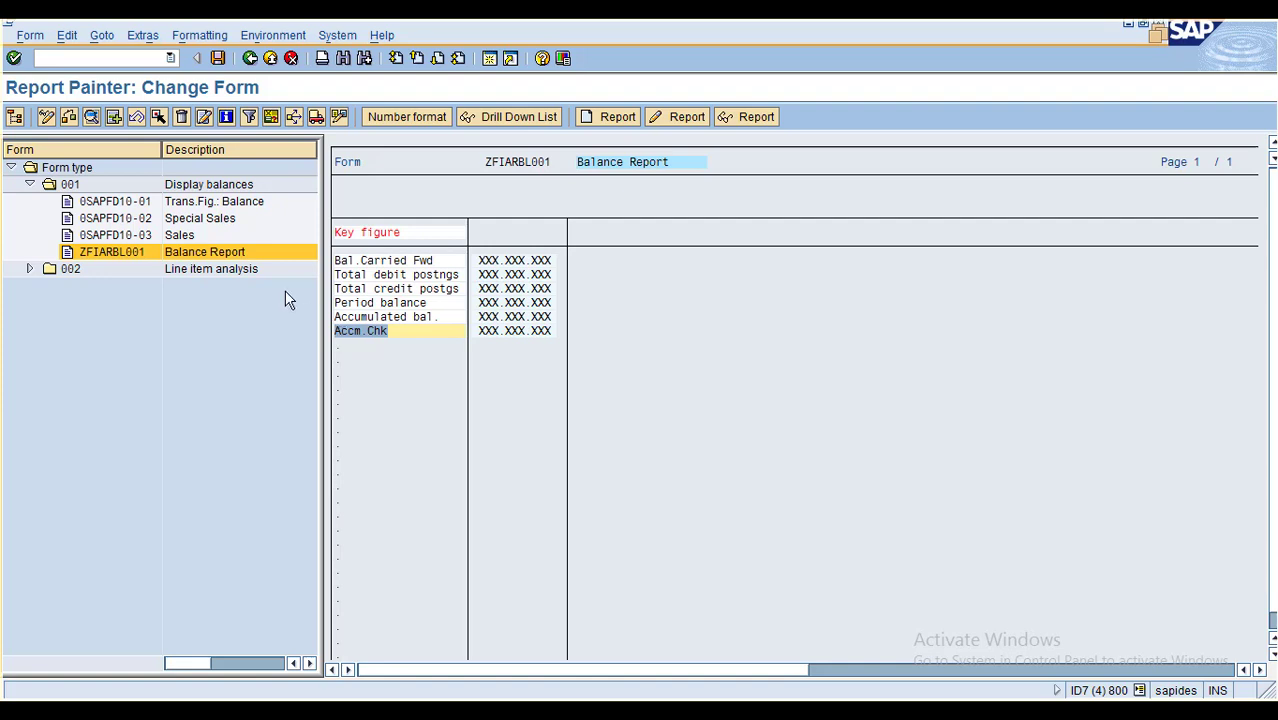
left_click(101, 37)
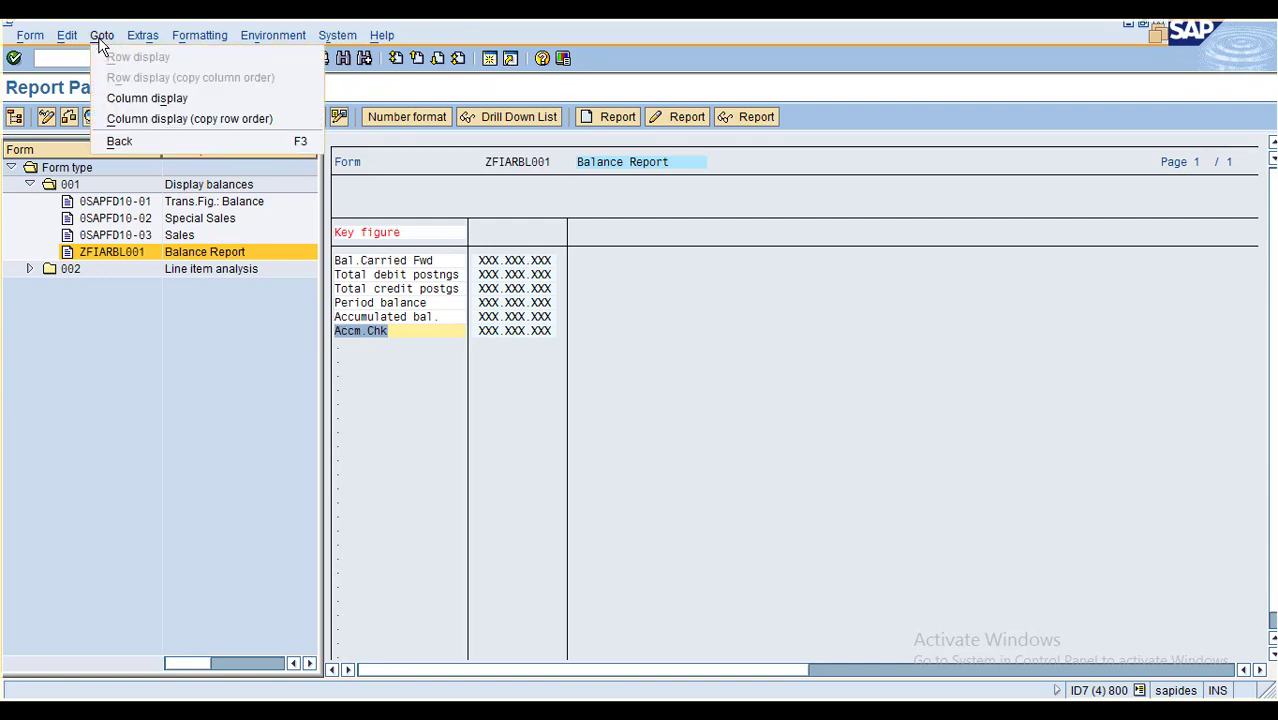
left_click(125, 97)
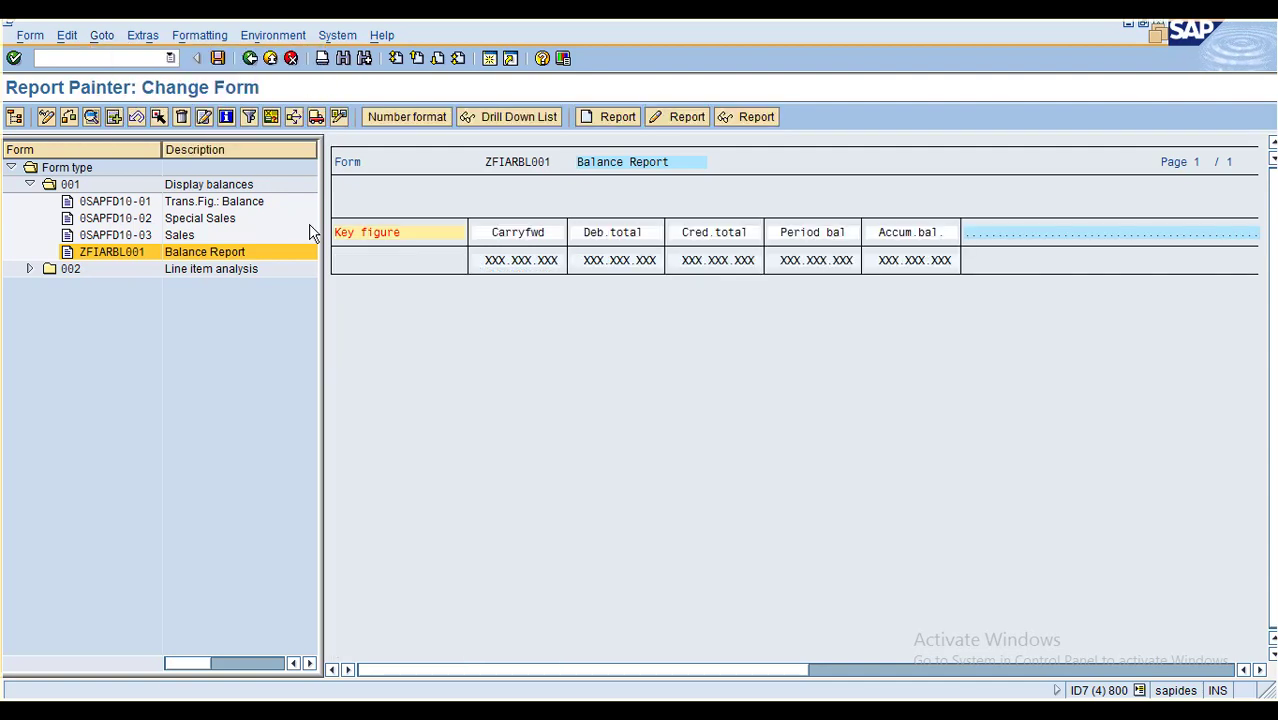
Step: Hide the Accum.bal. column in the form
left_click(878, 236)
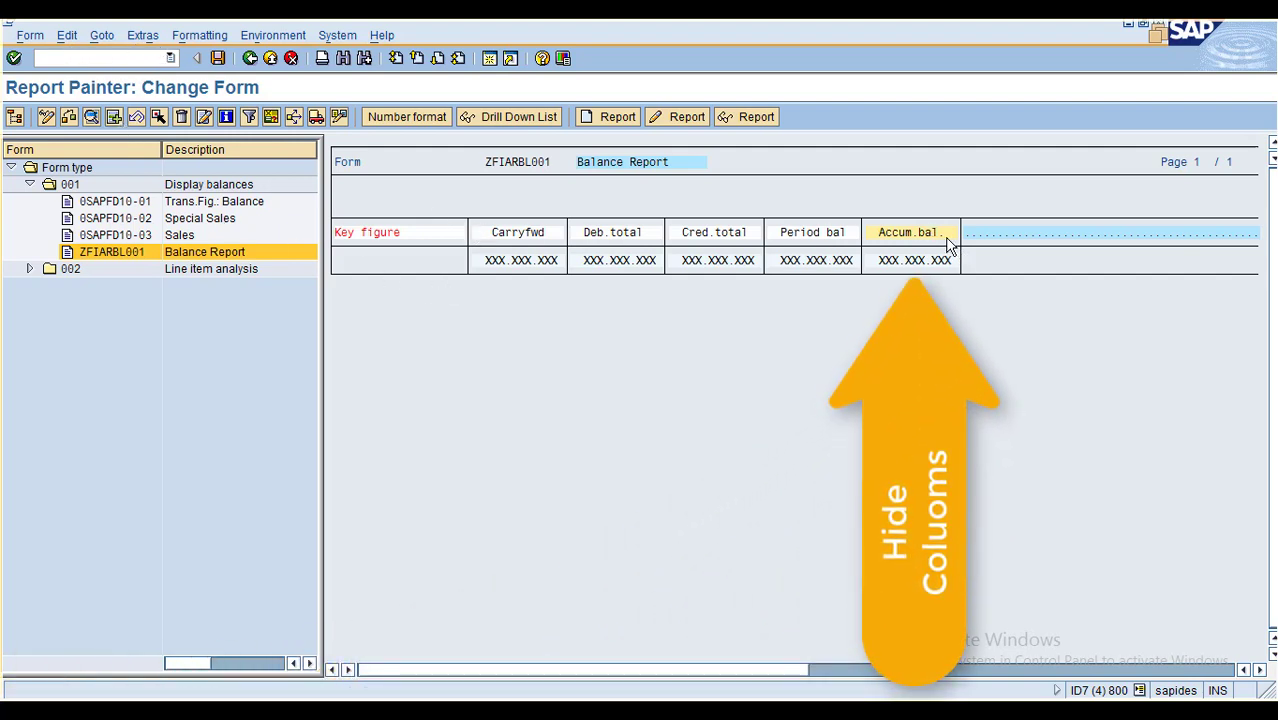
left_click(67, 35)
mouse_move(100, 121)
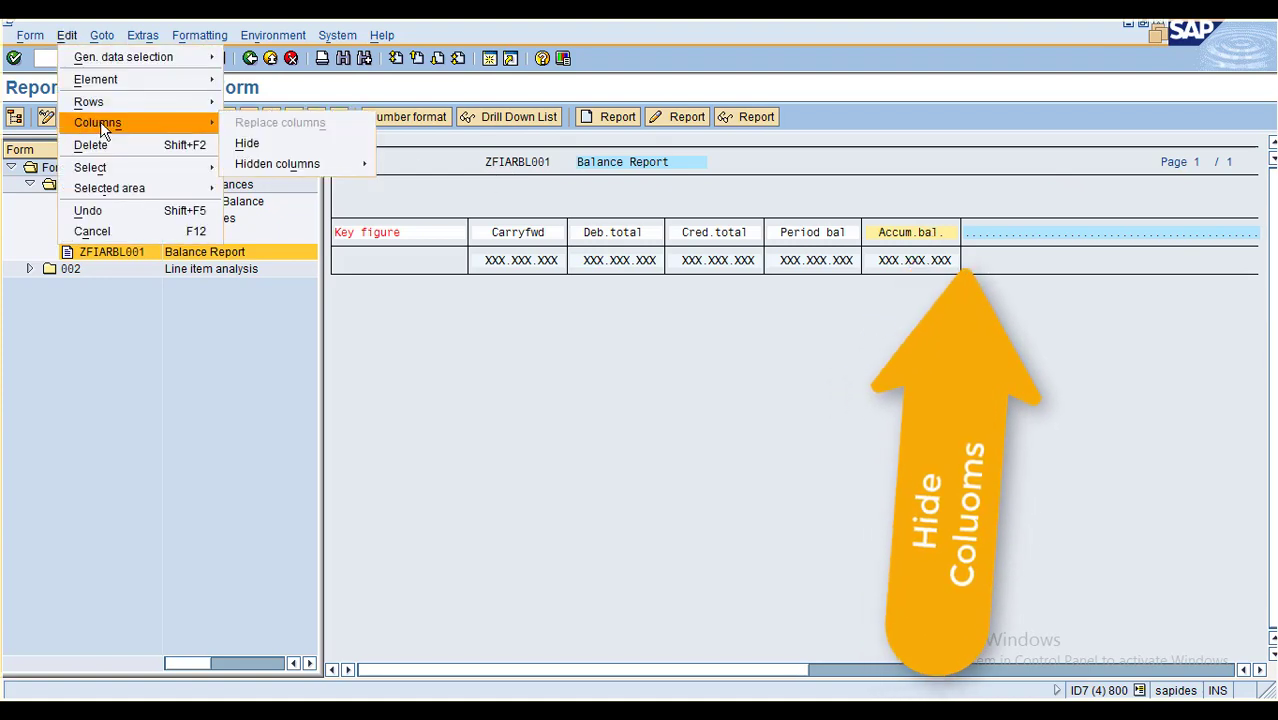
left_click(248, 148)
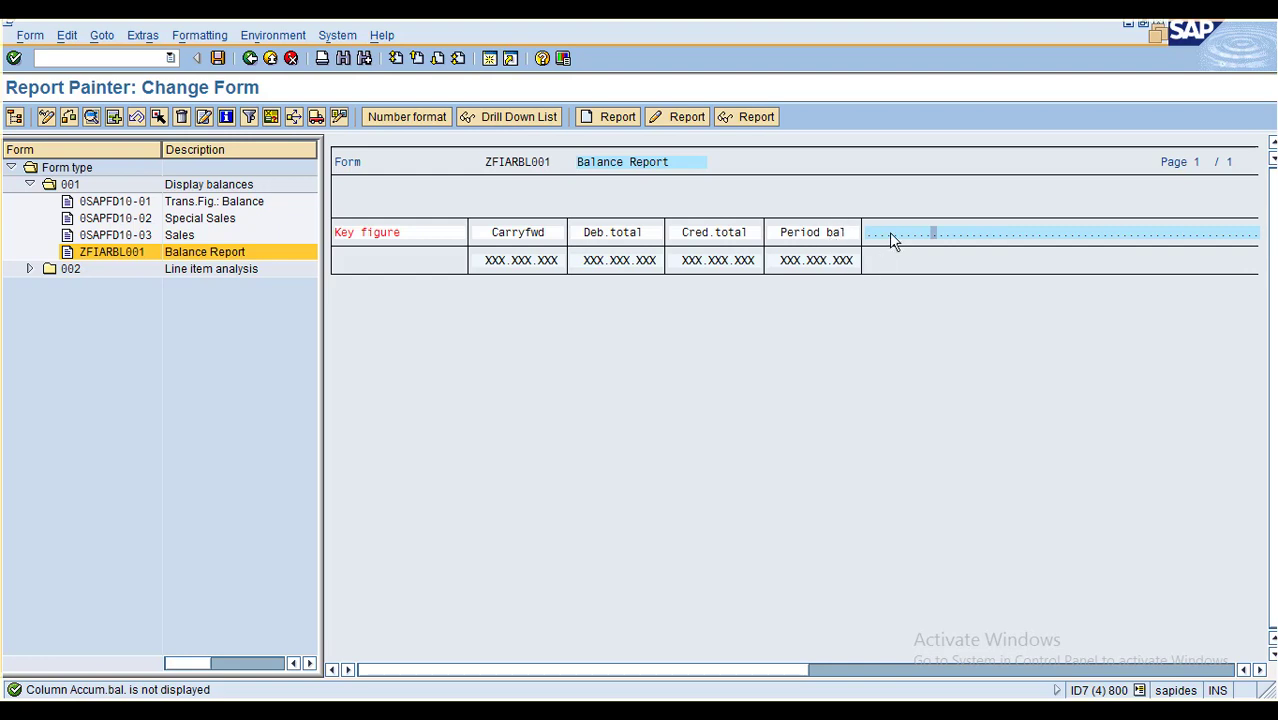
Step: Show the hidden columns Accumulated bal. and Accm.Chk again and save the form
left_click(66, 36)
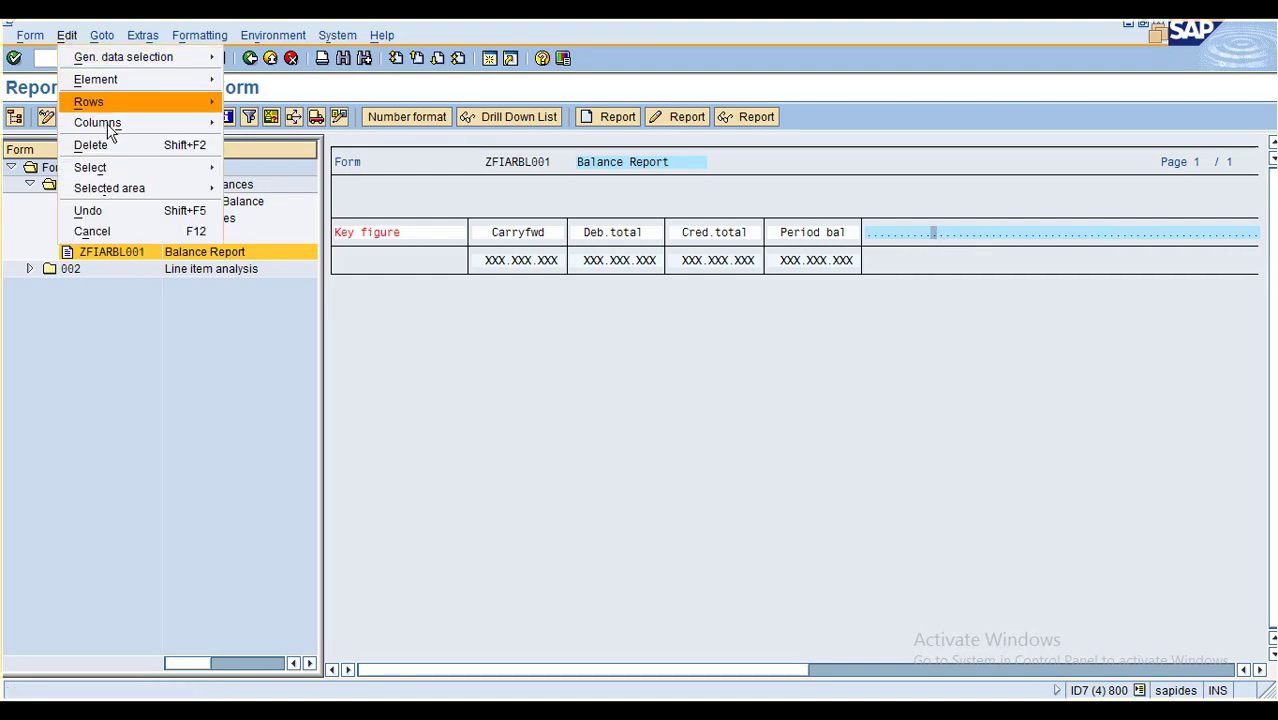
mouse_move(110, 124)
mouse_move(281, 160)
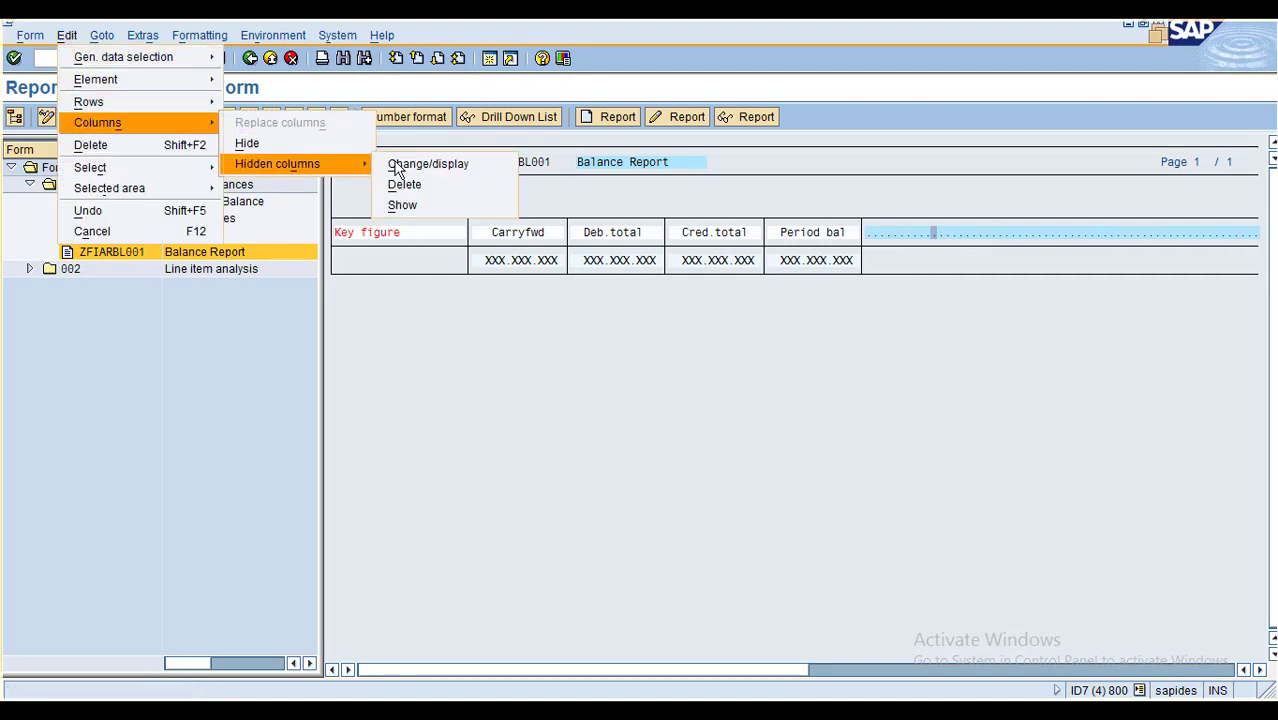
left_click(403, 205)
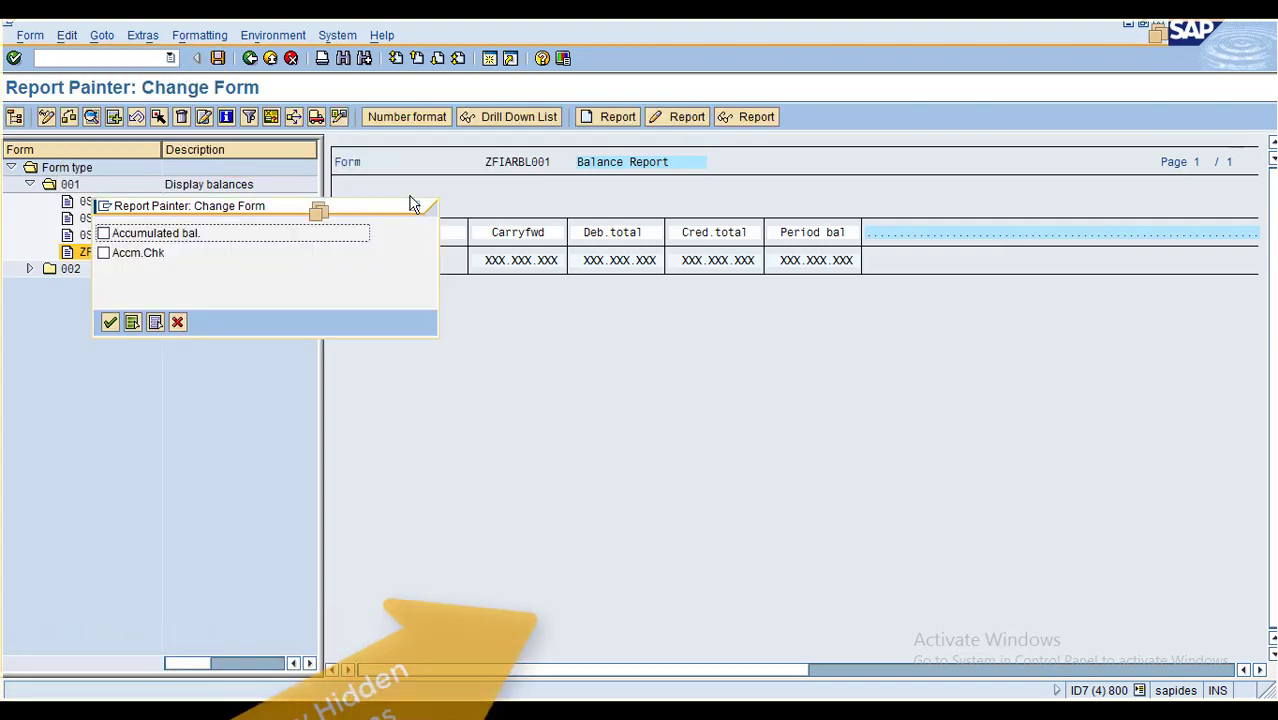
left_click(170, 236)
left_click(148, 256)
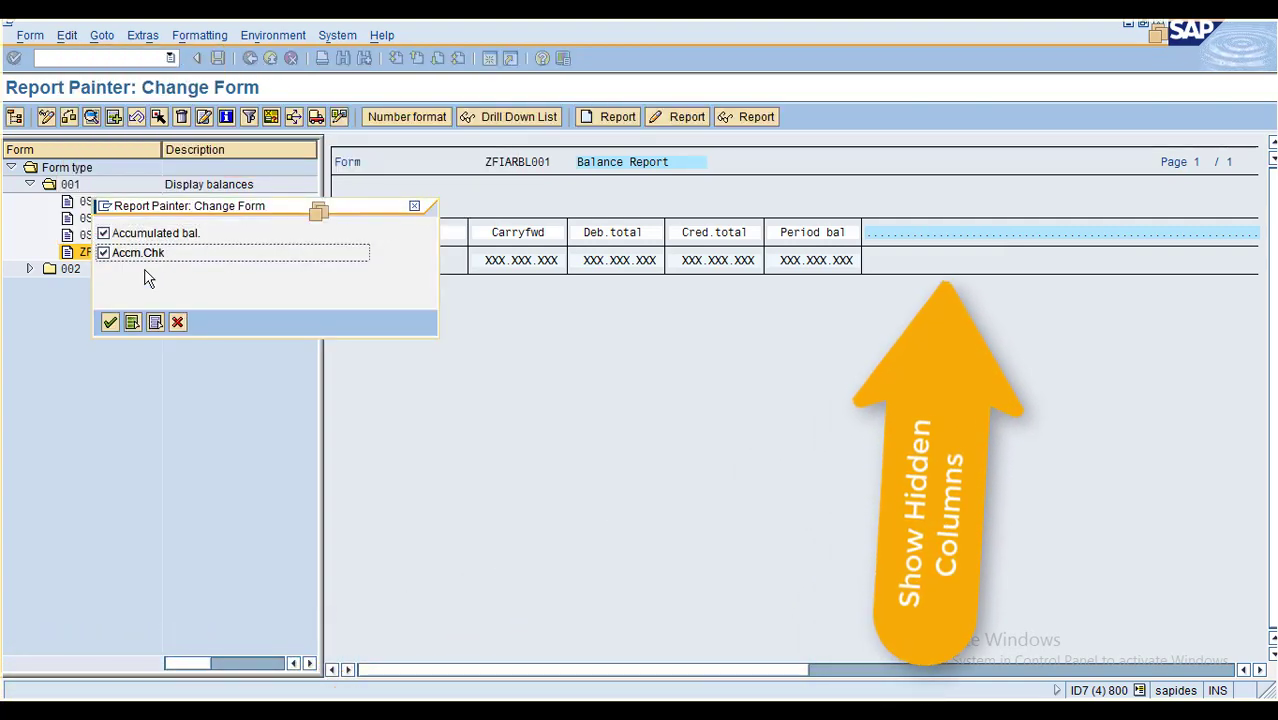
left_click(111, 323)
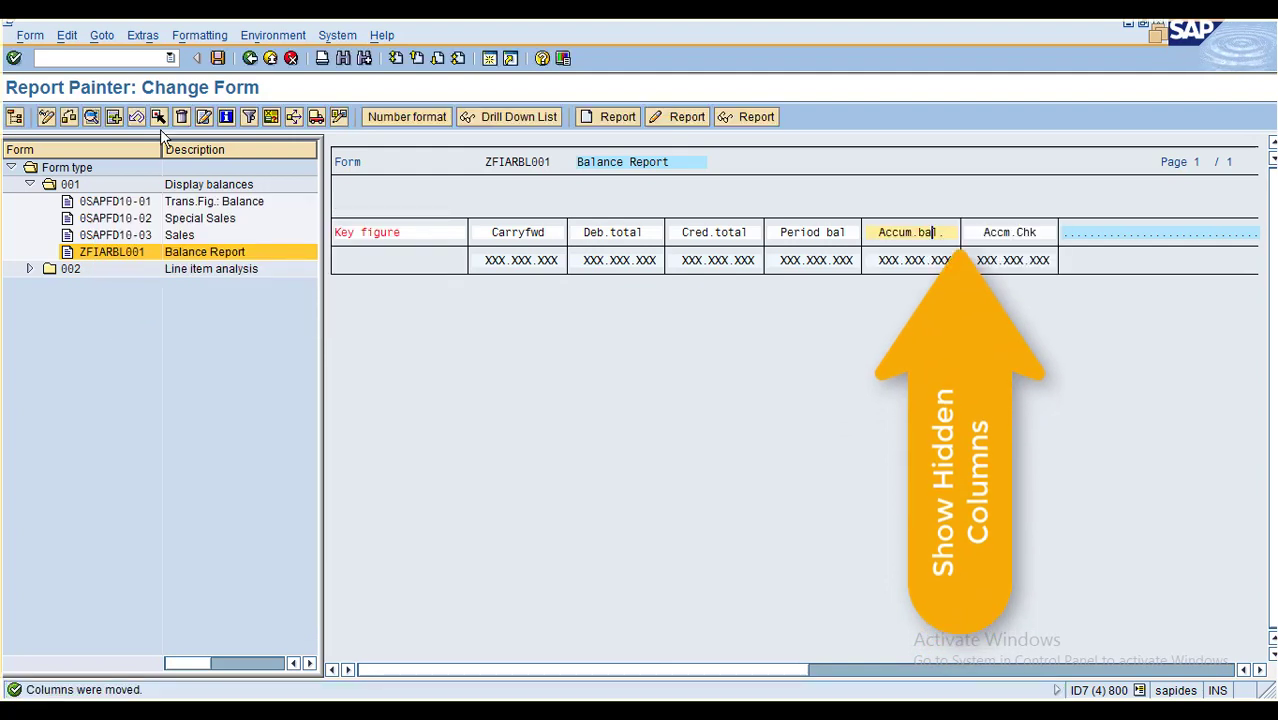
left_click(219, 58)
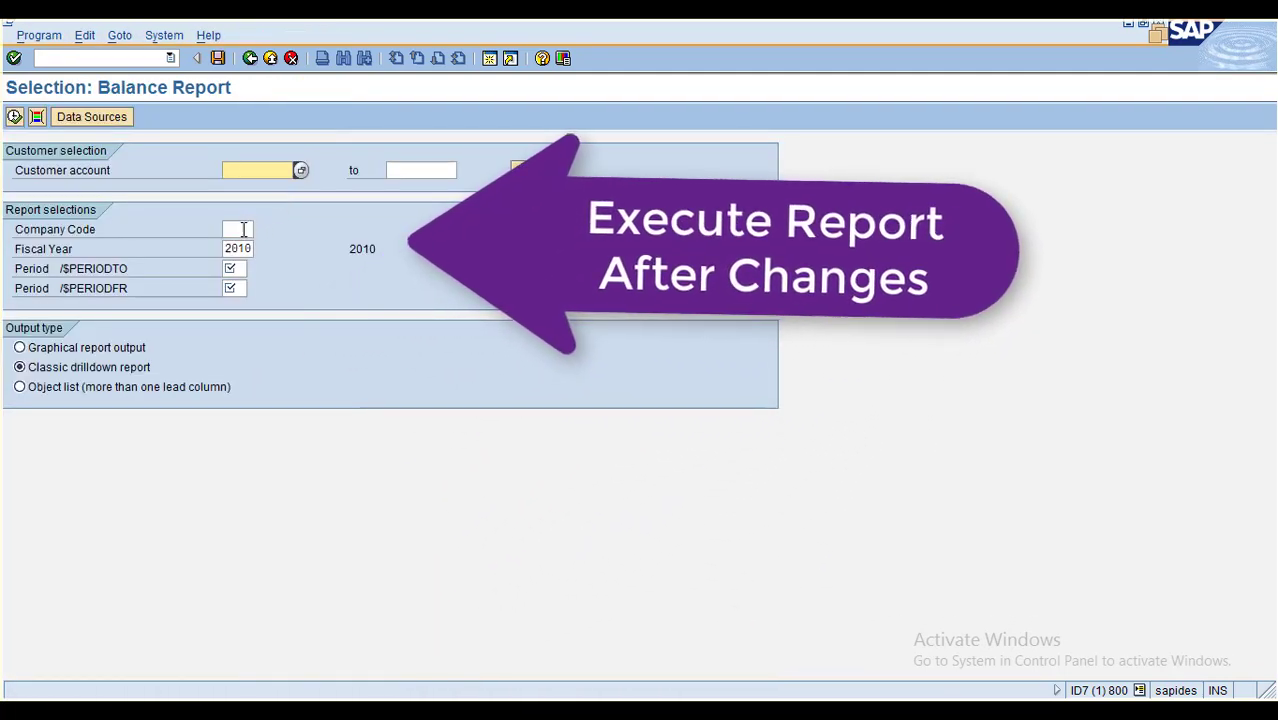
Step: Execute the Balance Report for company code 3000, with period to 12 and period from 1
left_click(240, 229)
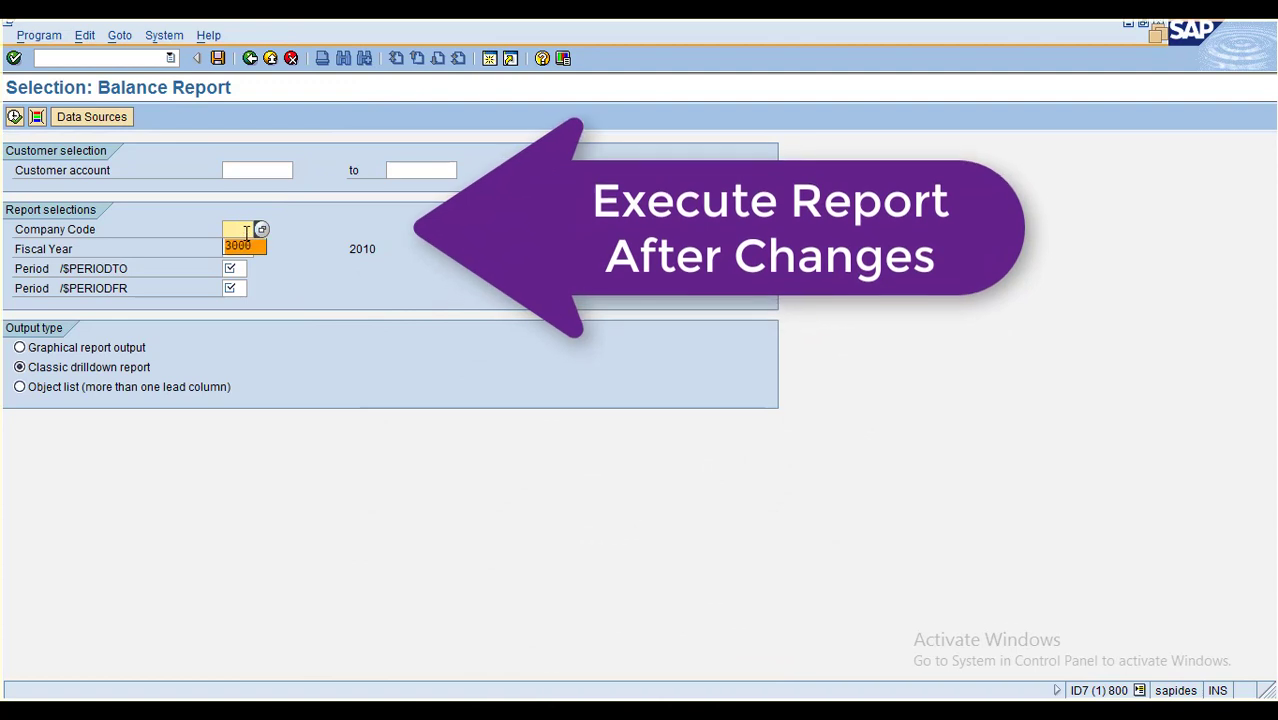
type("3000")
left_click(243, 268)
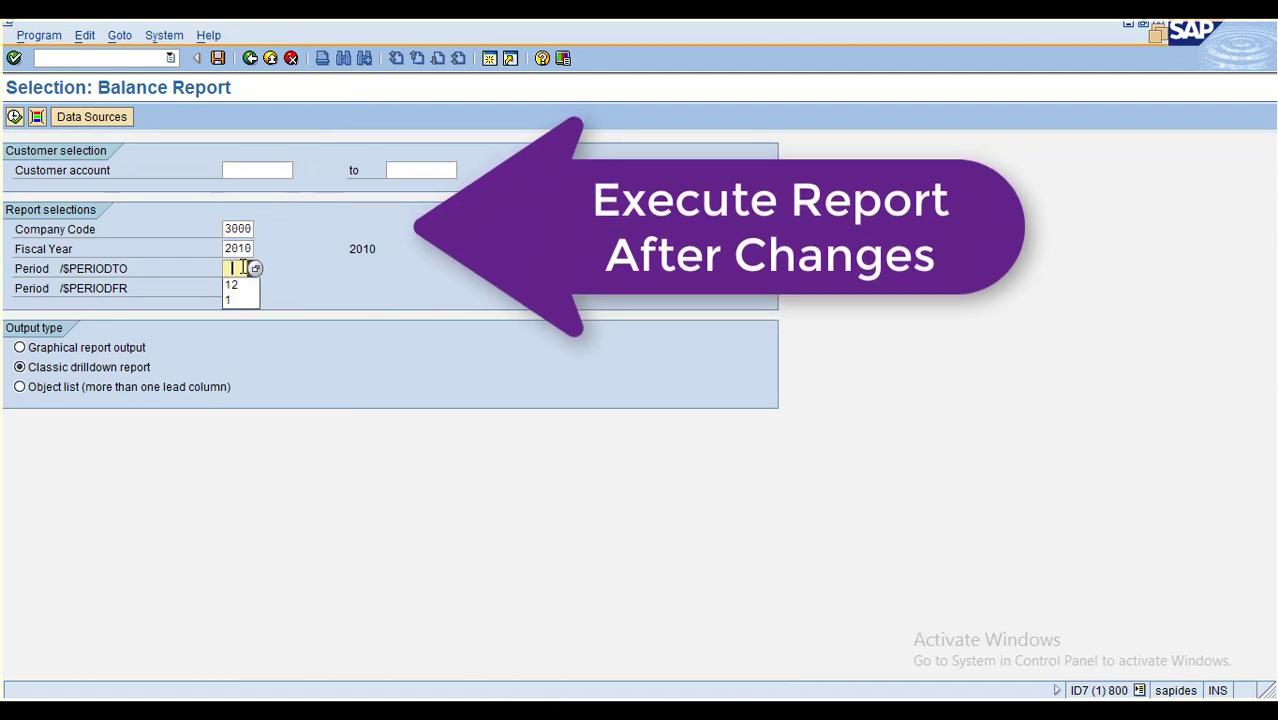
left_click(233, 301)
left_click(236, 288)
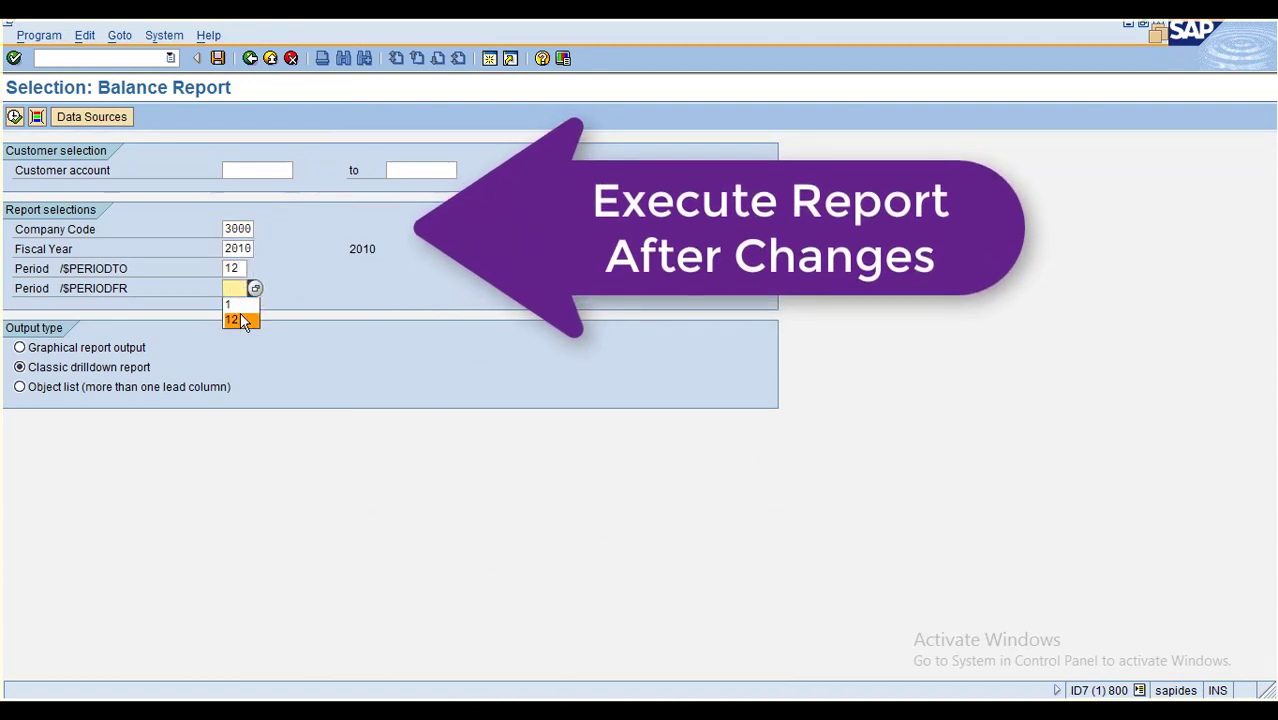
left_click(240, 318)
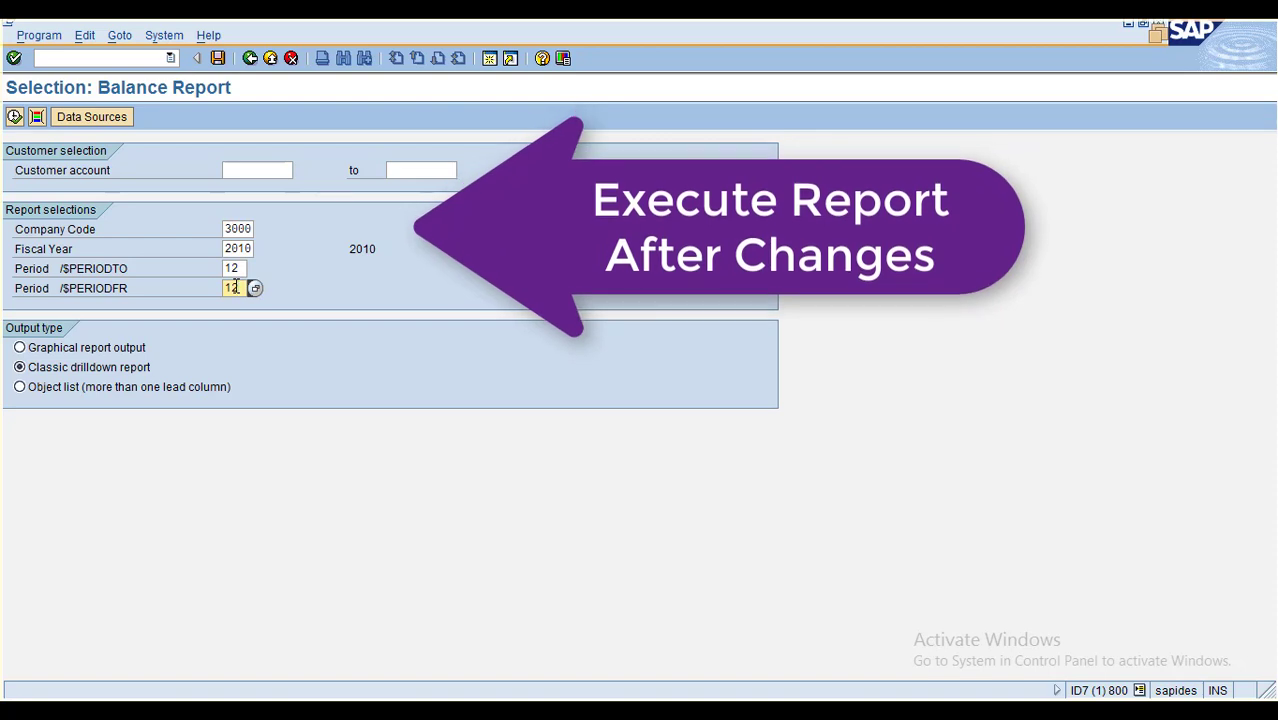
left_click(236, 288)
left_click(232, 301)
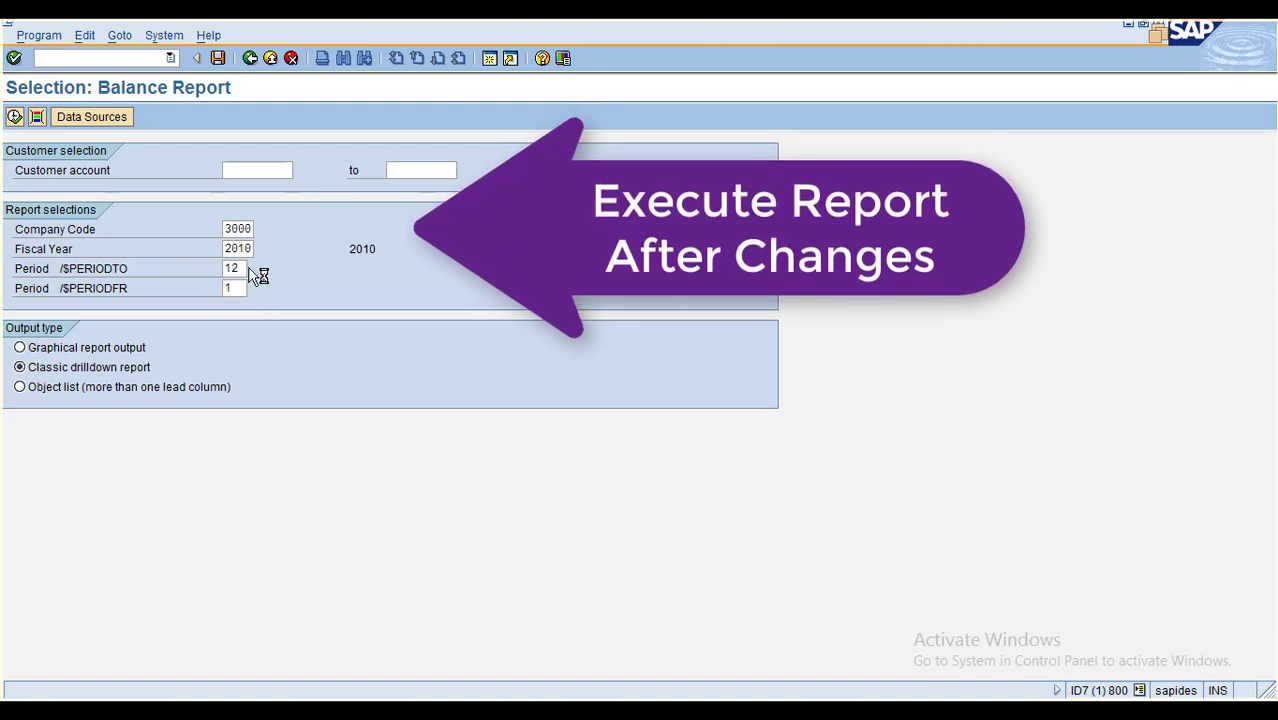
left_click(289, 170)
left_click(14, 117)
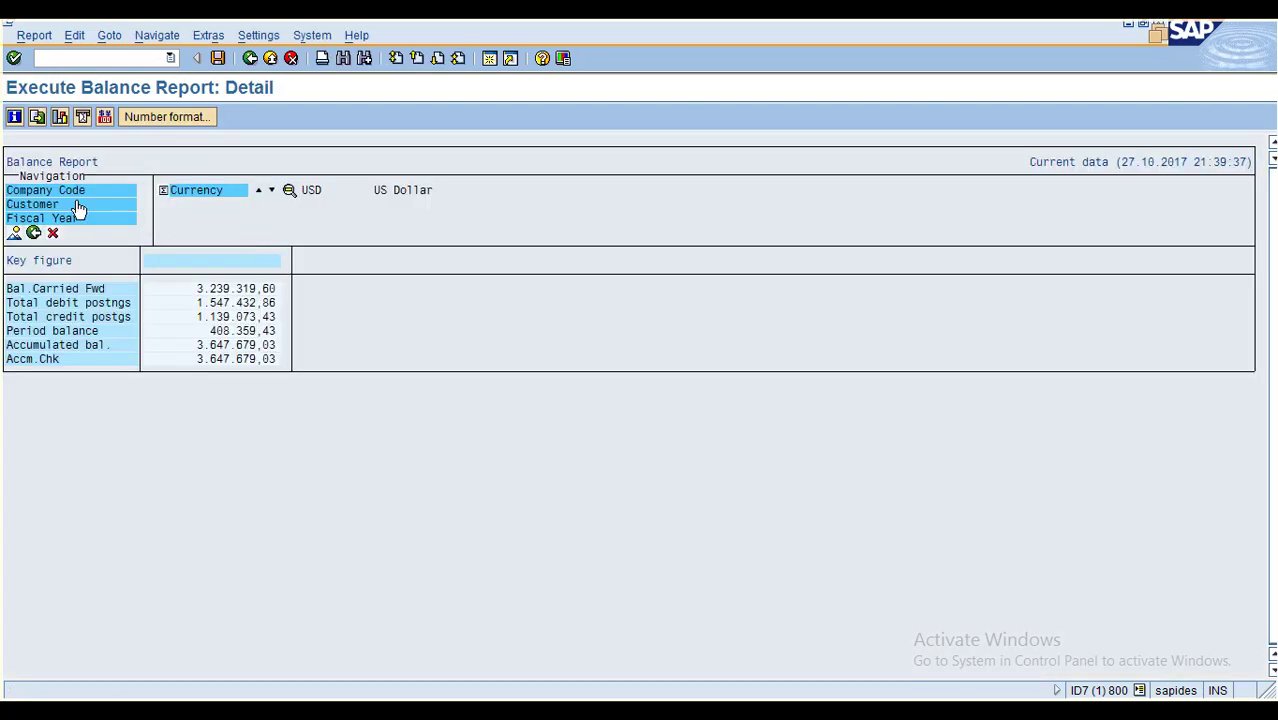
Step: Break the executed balance report down by Customer and display the overview list of all customers
left_click_drag(67, 204, 279, 228)
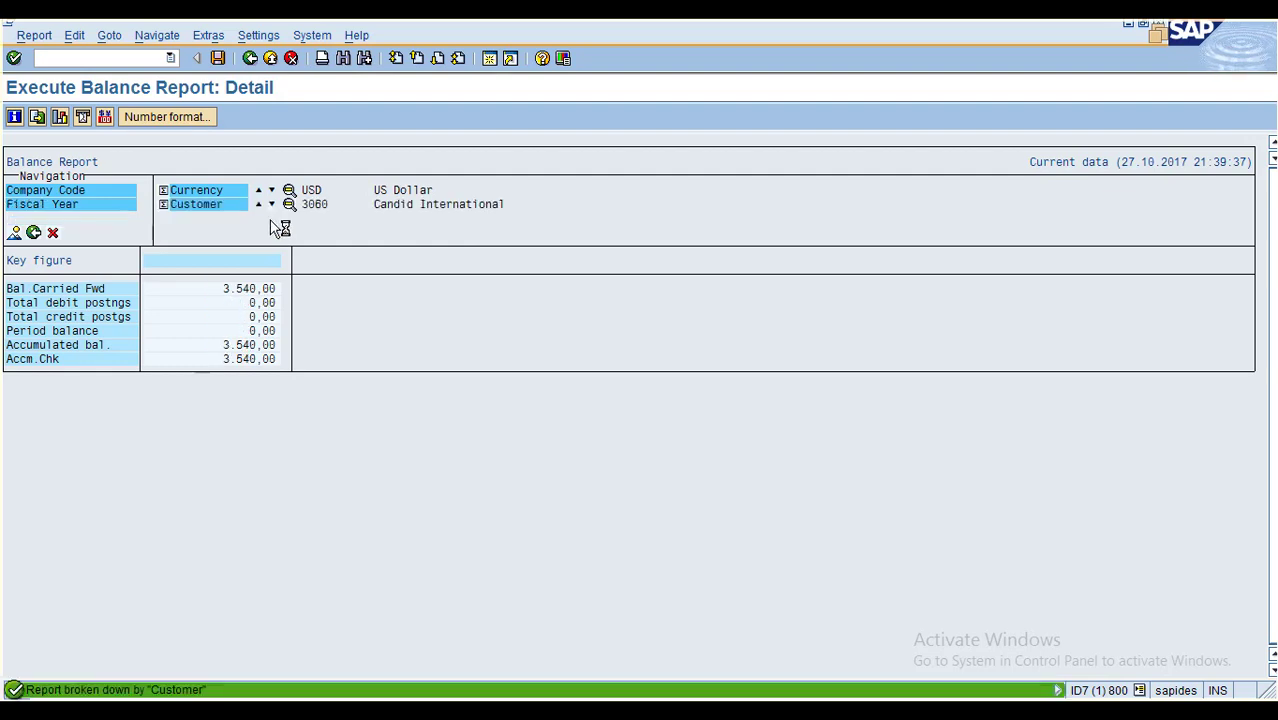
left_click(190, 212)
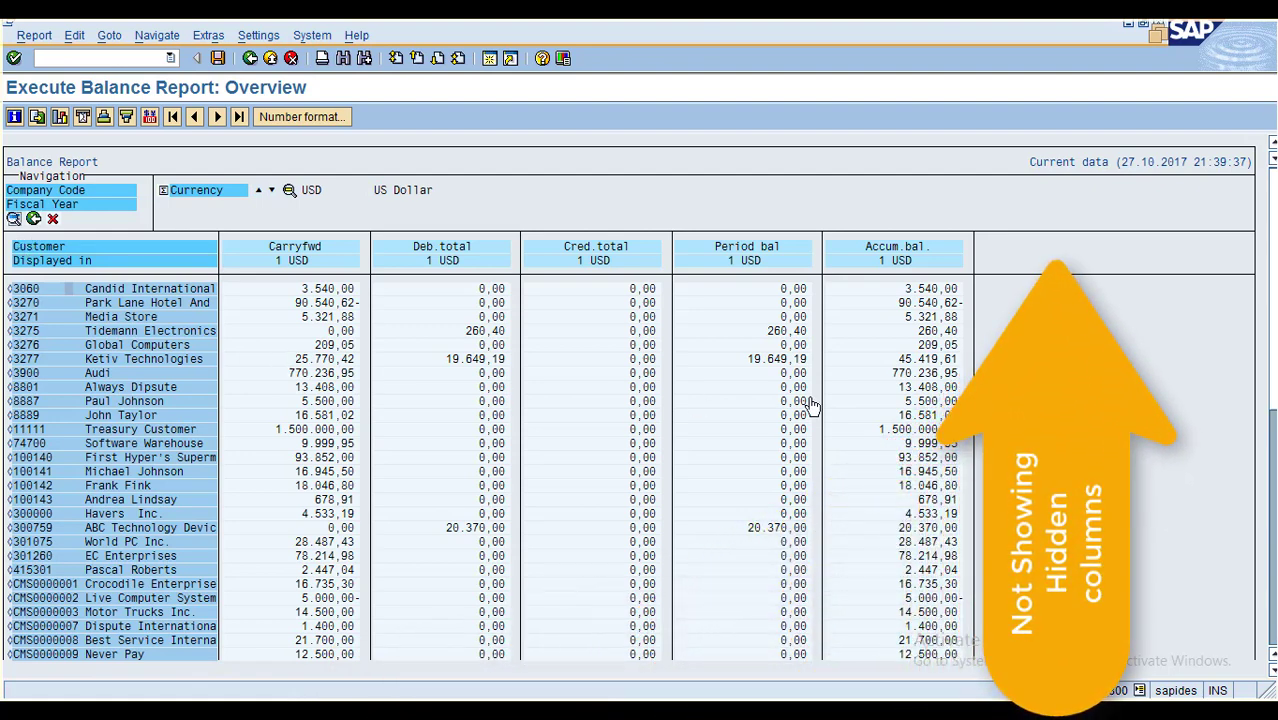
Step: Open the Balance Report form ZFIARBL001 for changing in column display and save it
left_click(219, 121)
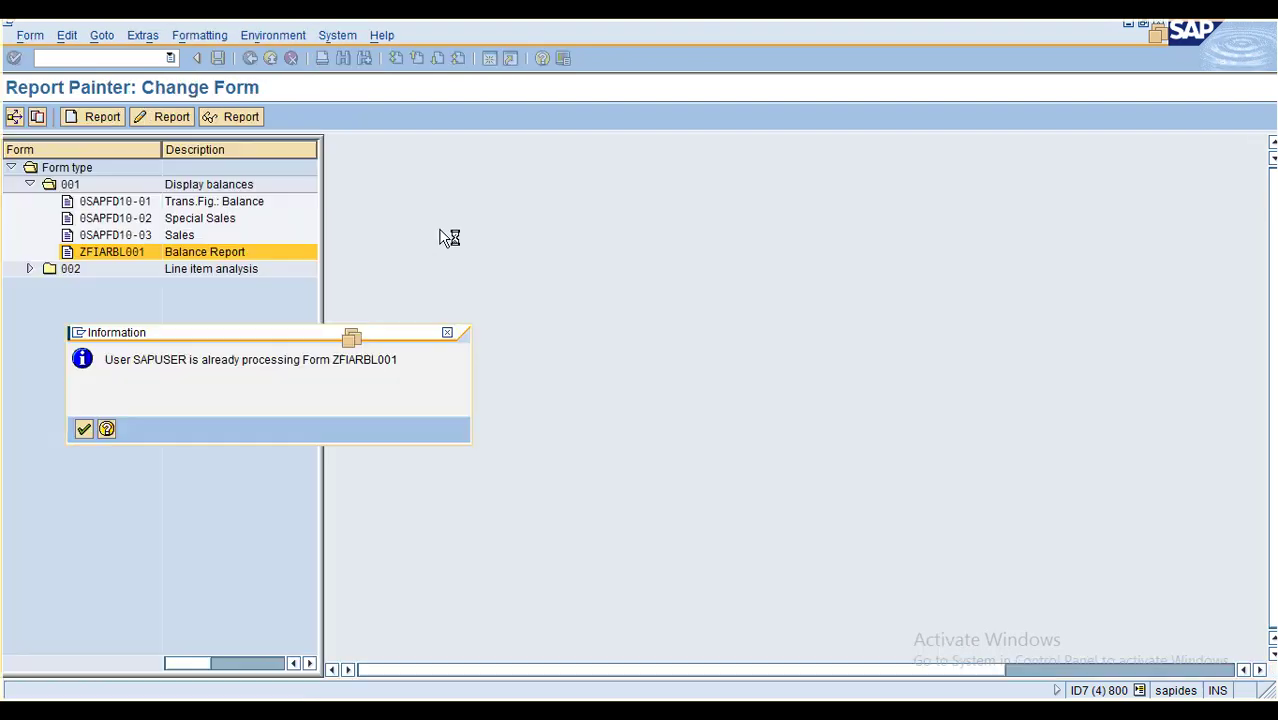
key("Return")
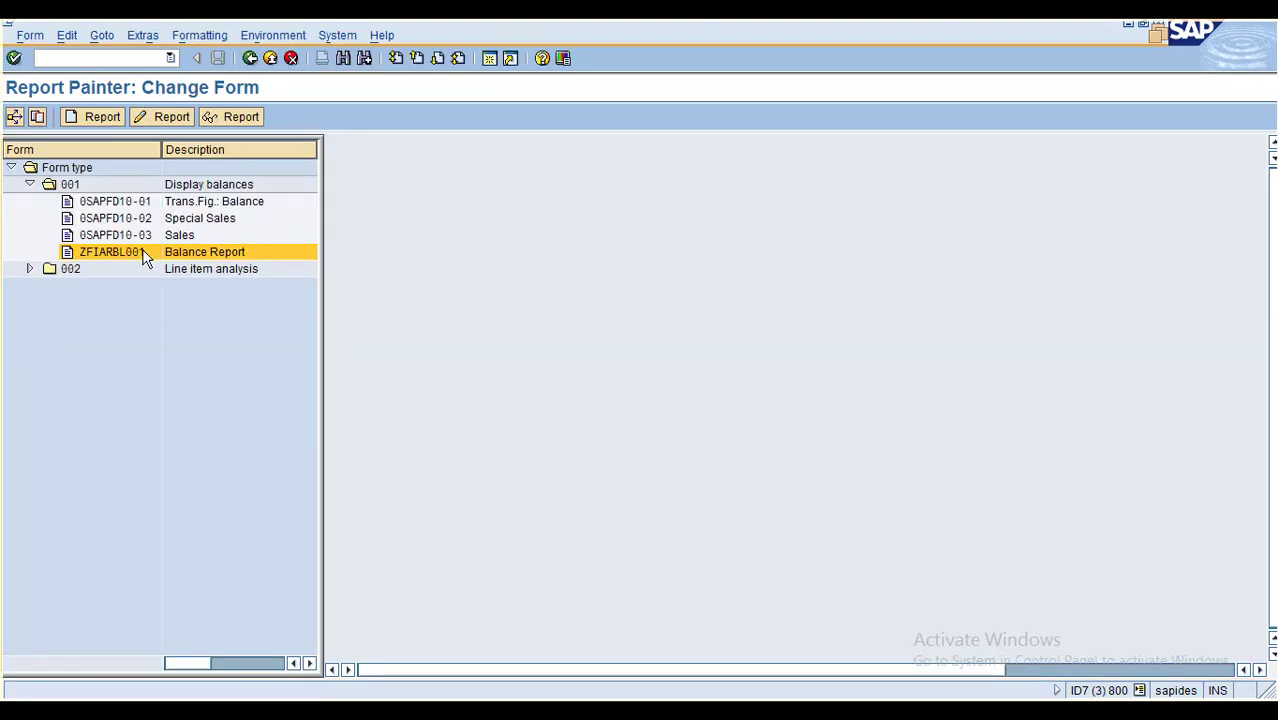
double_click(143, 258)
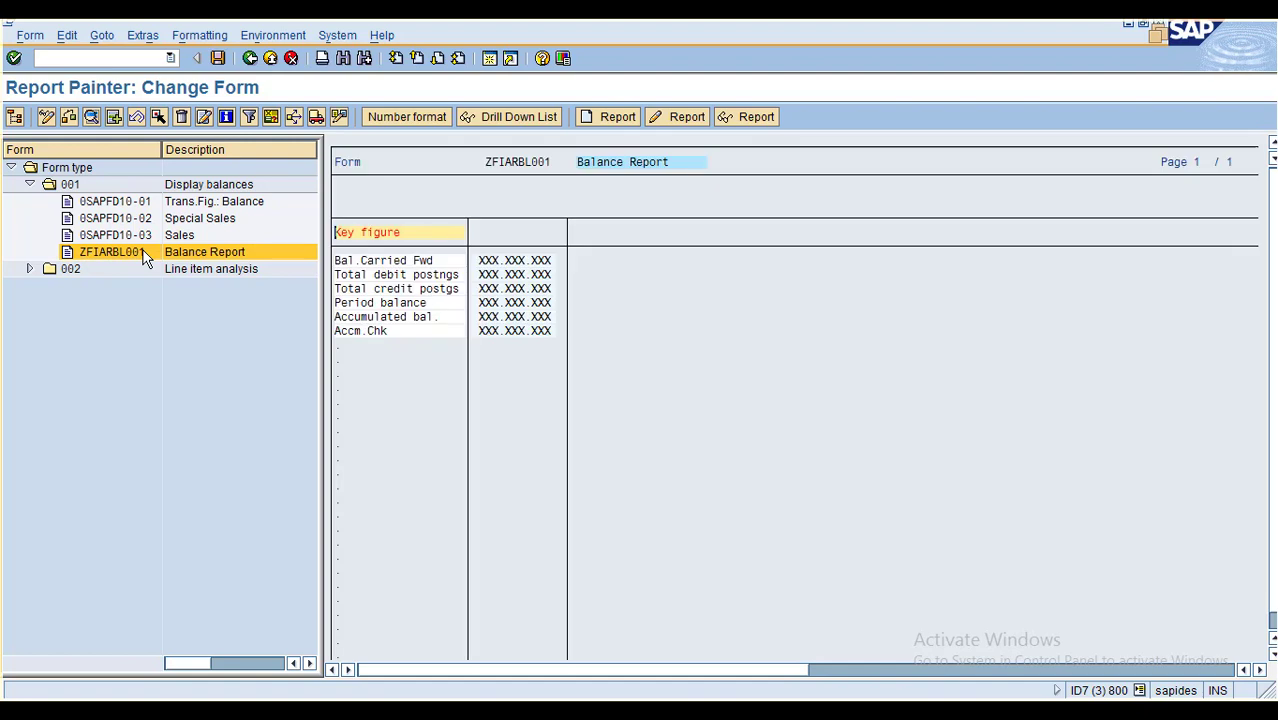
left_click(67, 35)
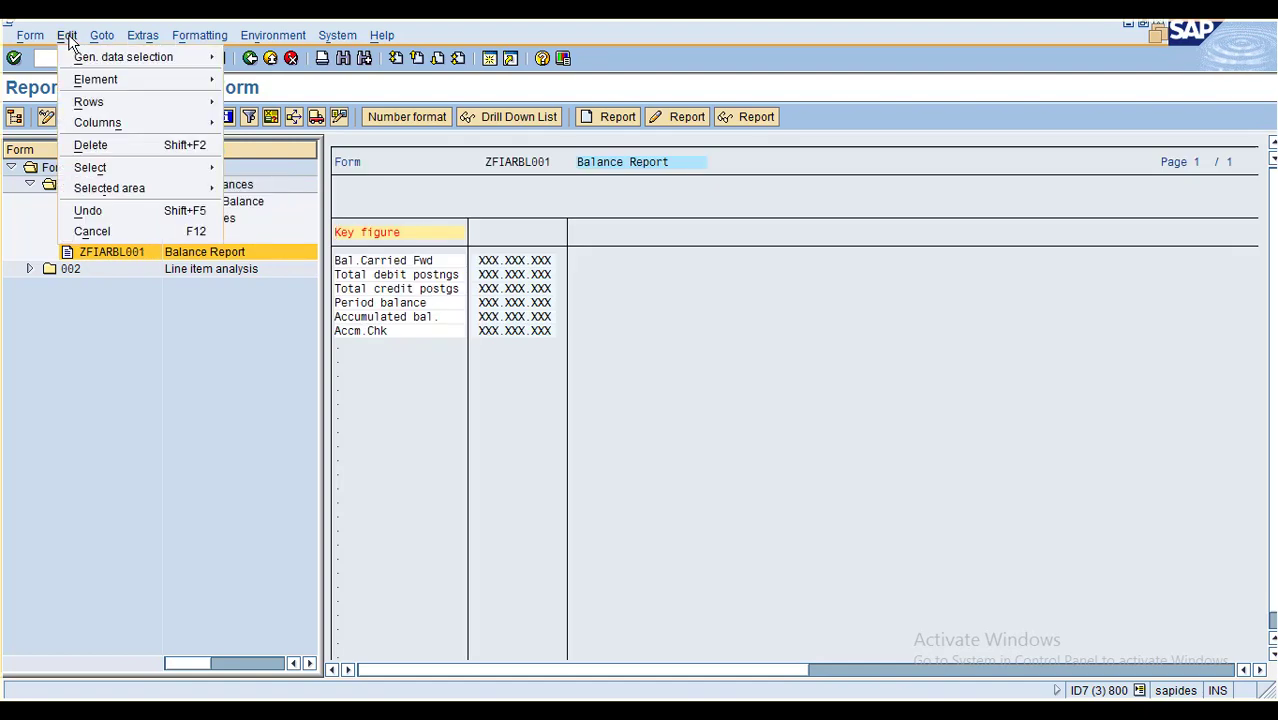
mouse_move(101, 38)
left_click(118, 98)
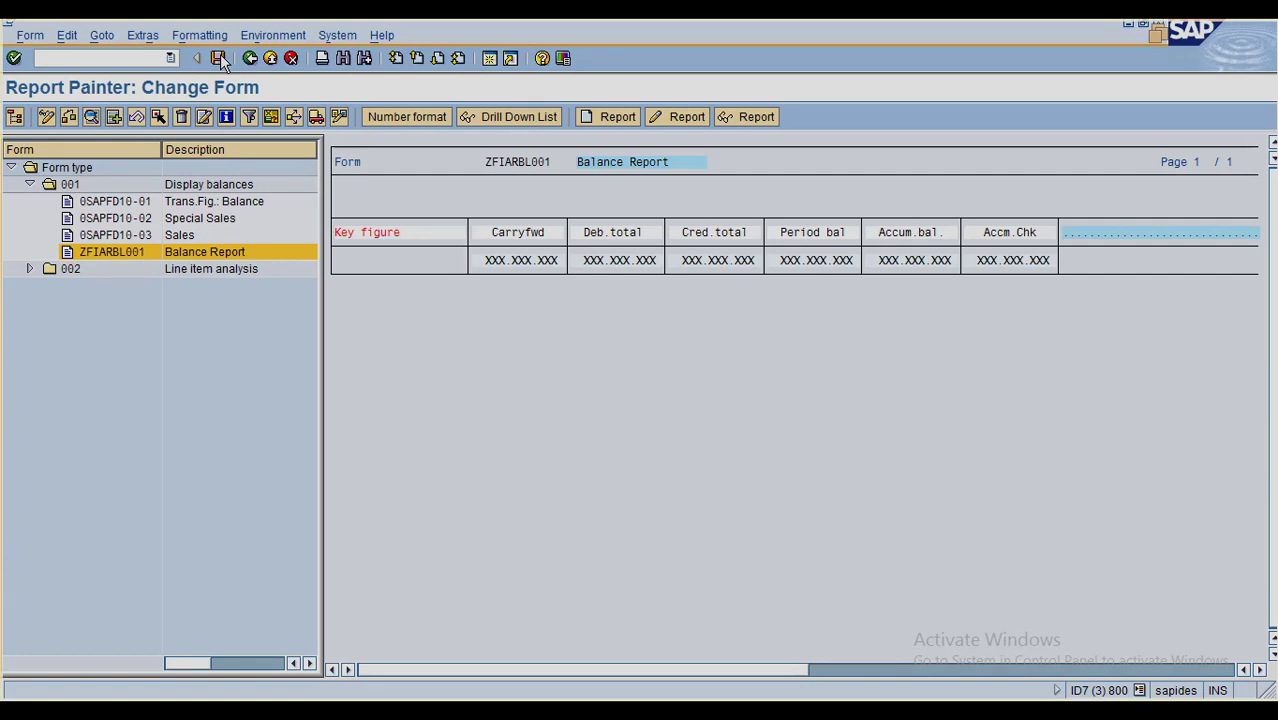
left_click(222, 58)
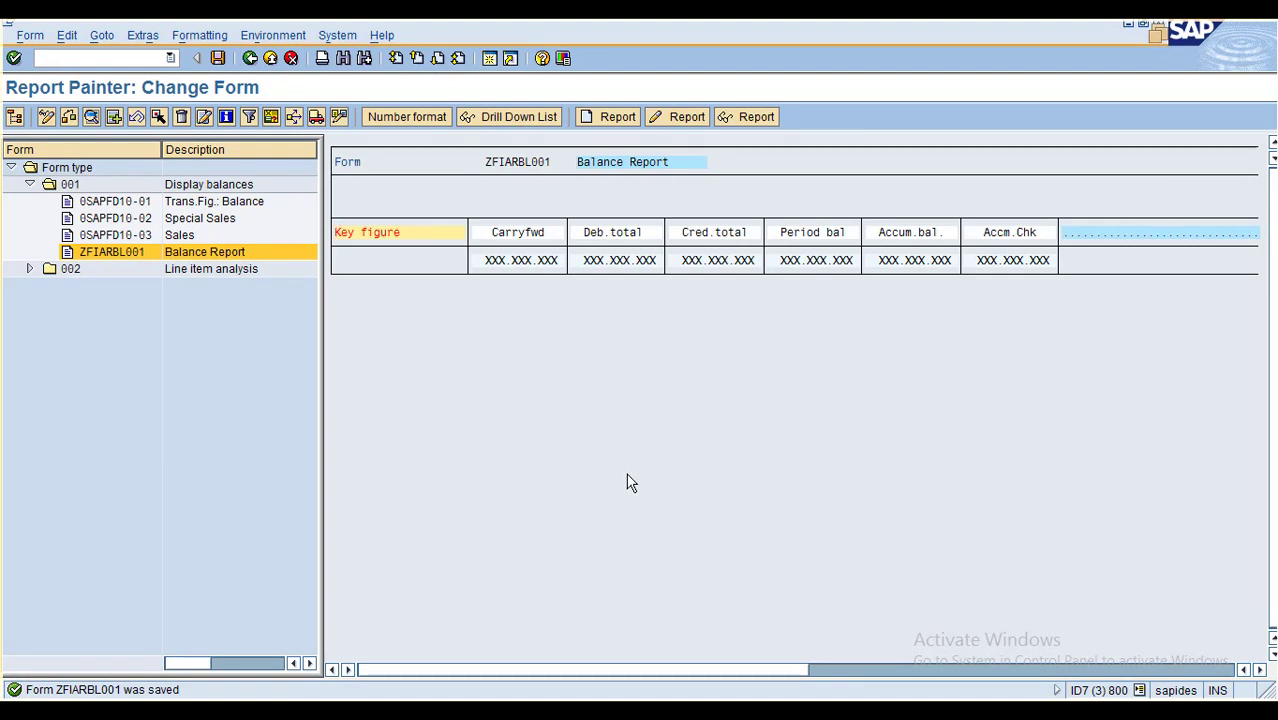
Step: Delete the Accm.Chk column from the Balance Report form and save the form
left_click(987, 232)
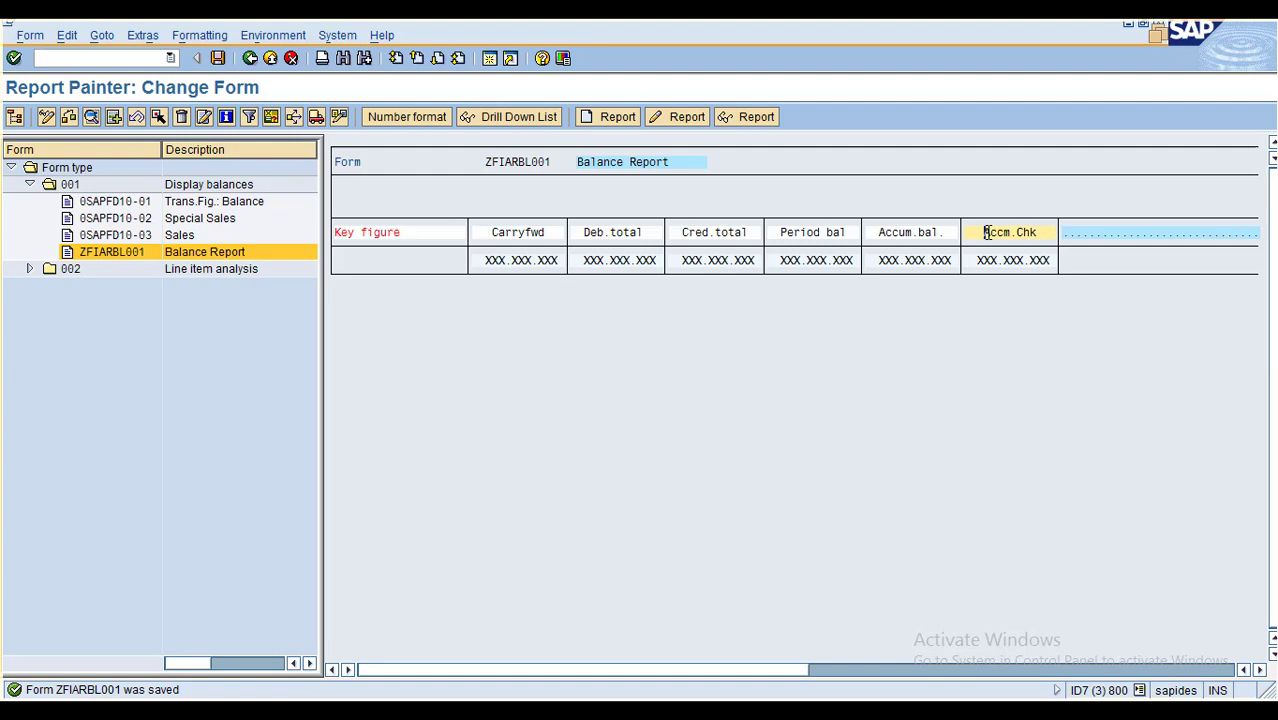
left_click(160, 117)
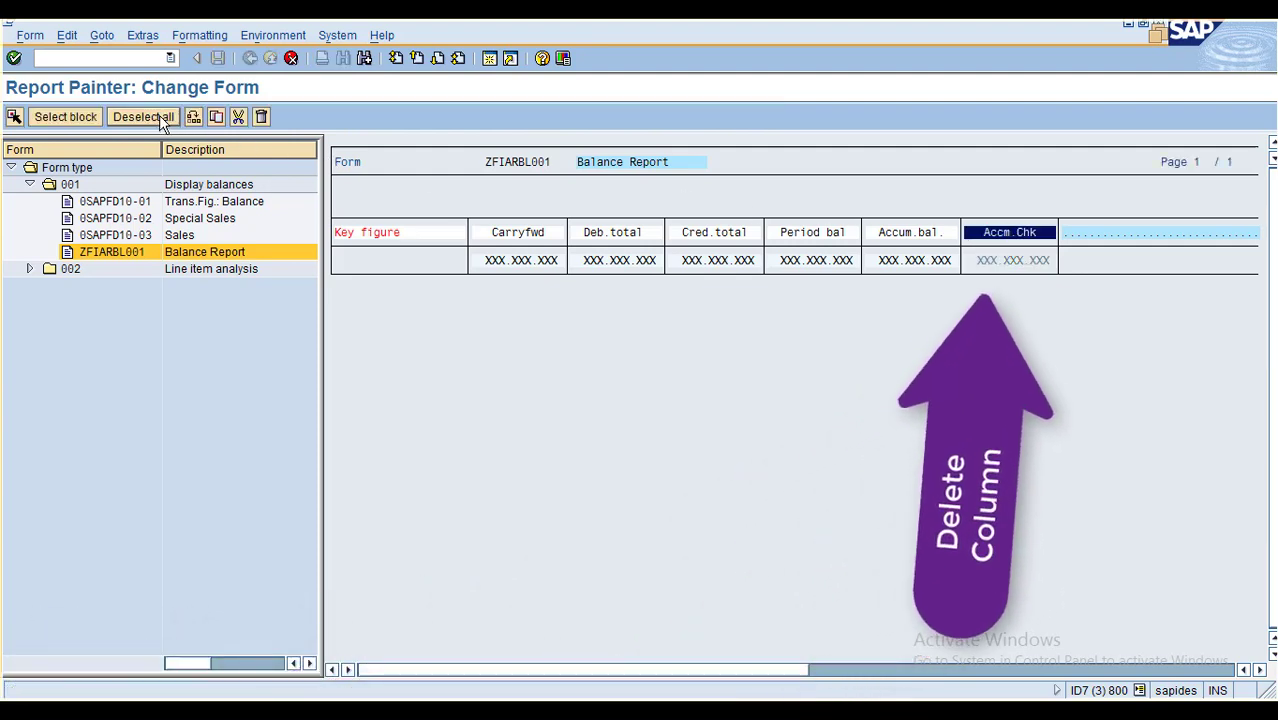
left_click(263, 117)
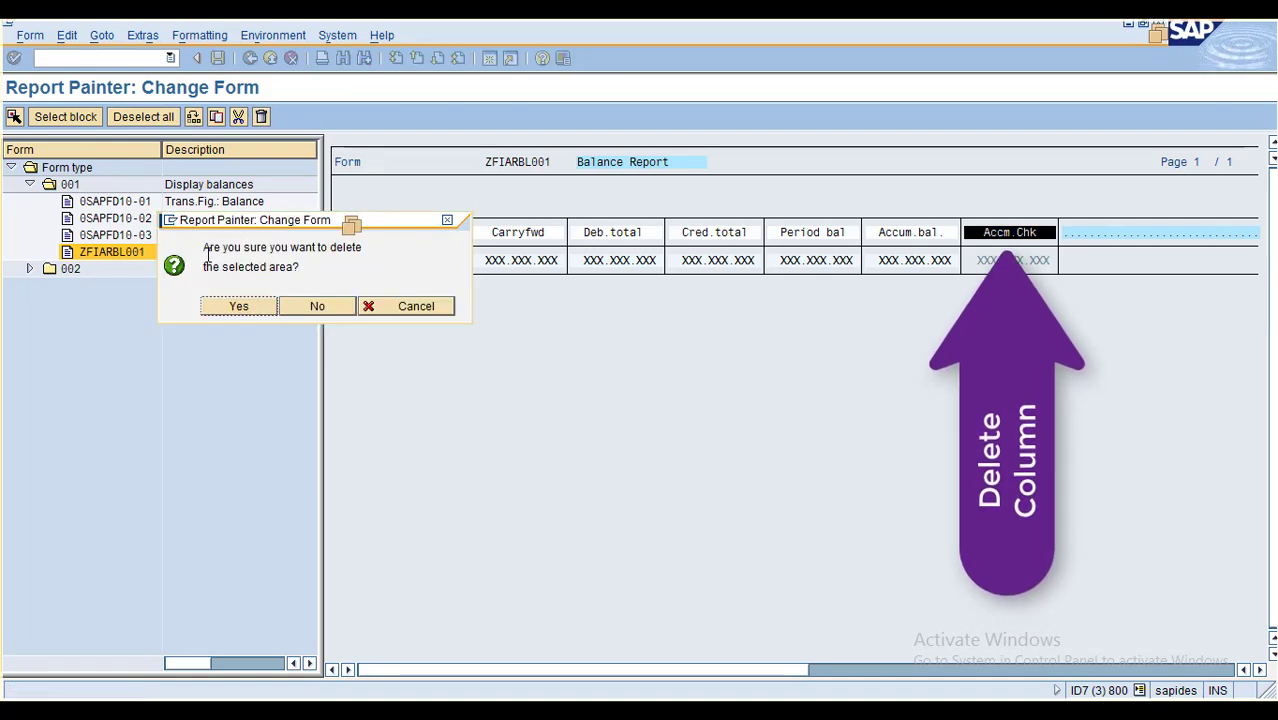
left_click_drag(230, 224, 448, 348)
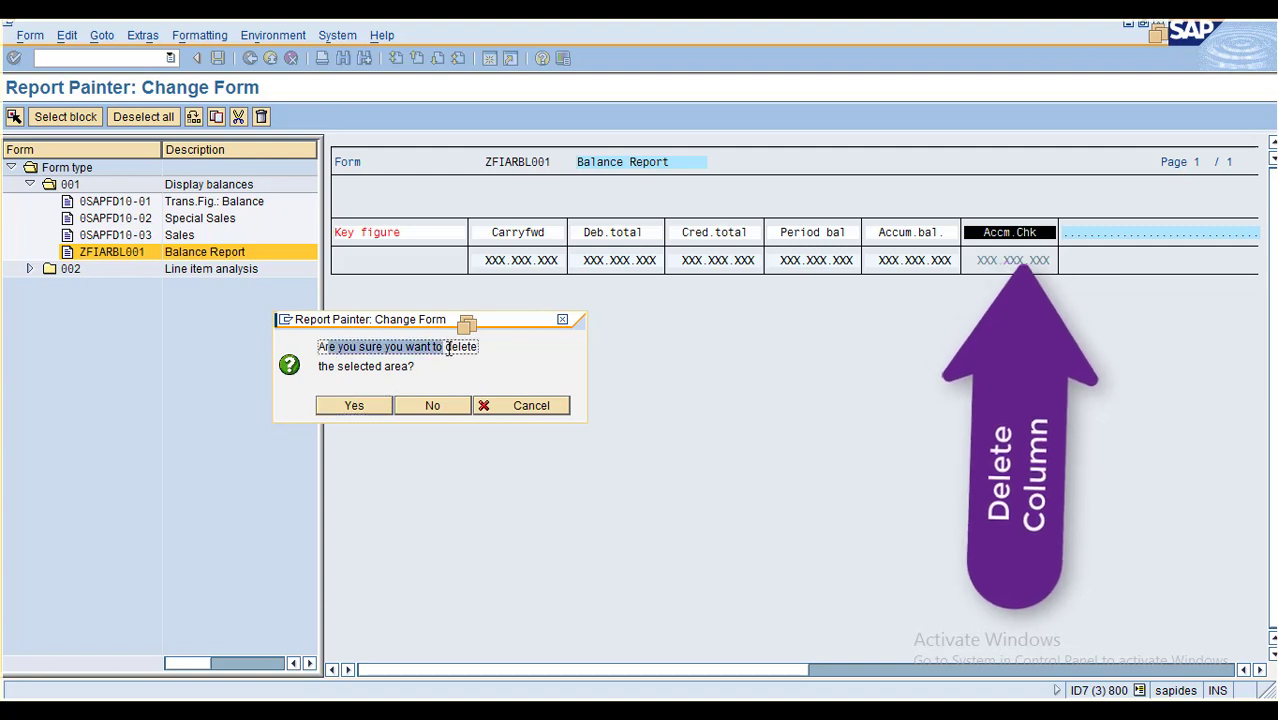
left_click(359, 405)
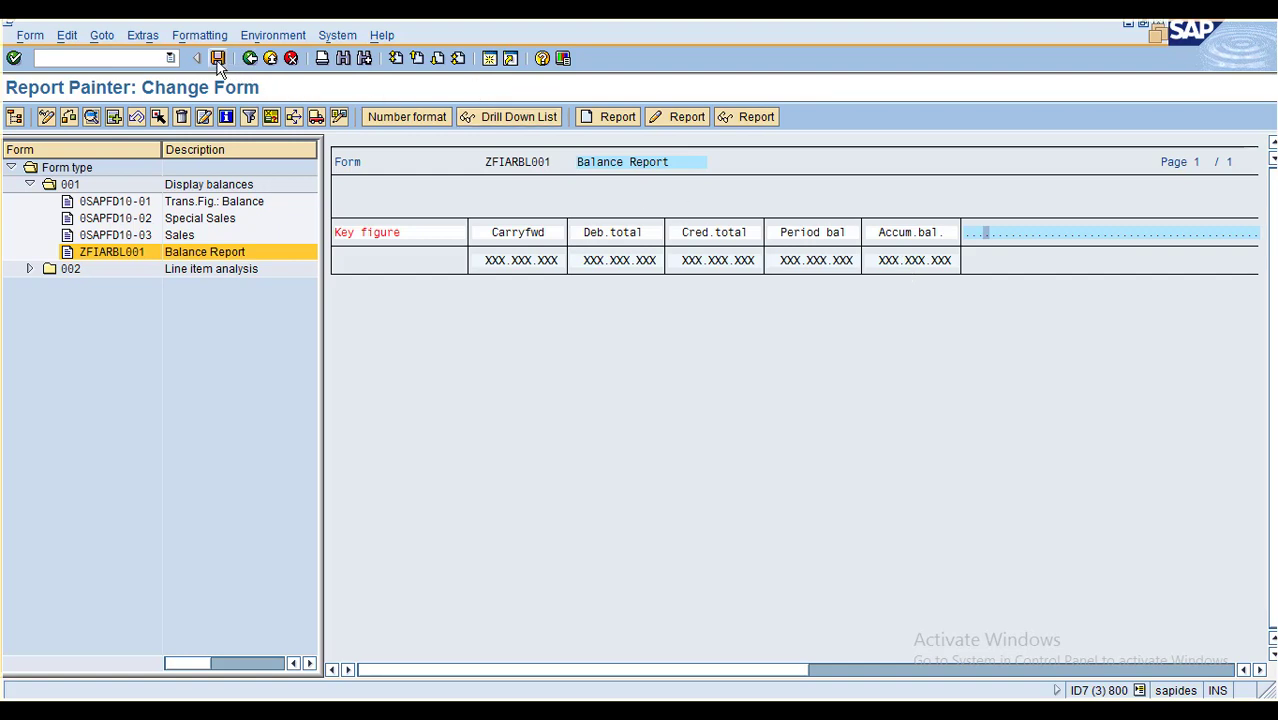
left_click(254, 117)
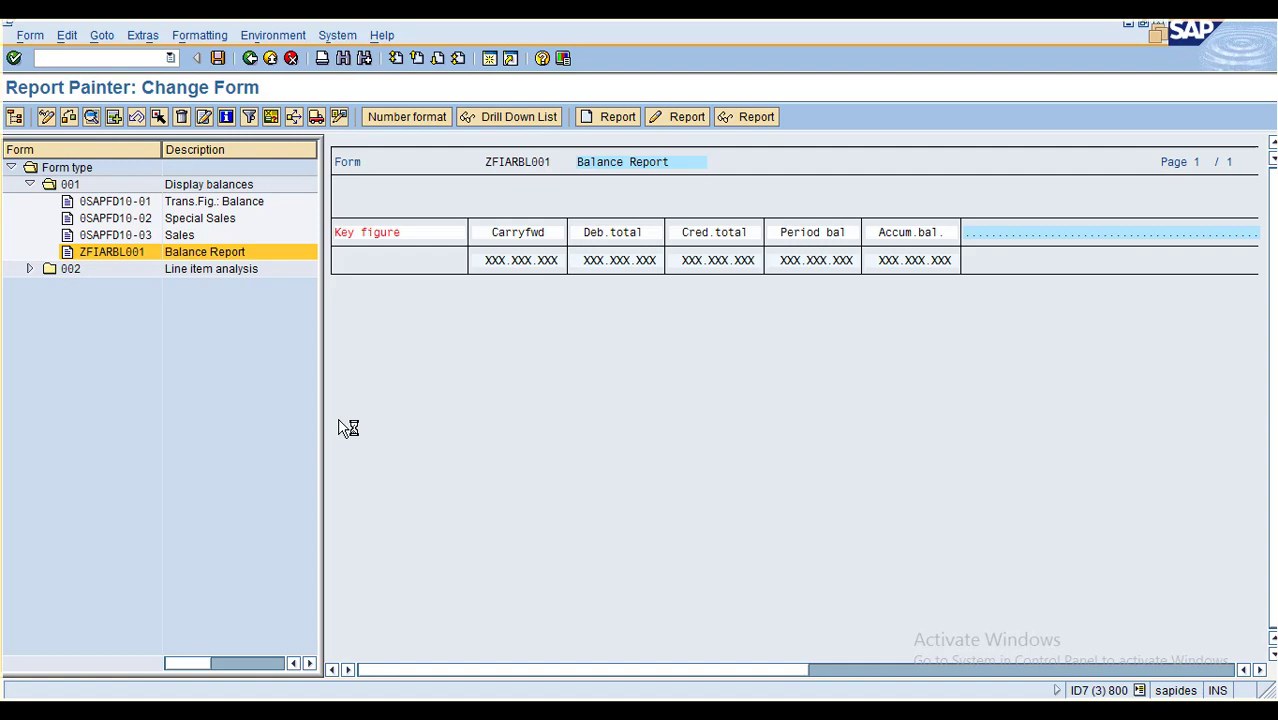
Step: Try to open the color settings and select the value cell under the Carryfwd column
left_click(103, 36)
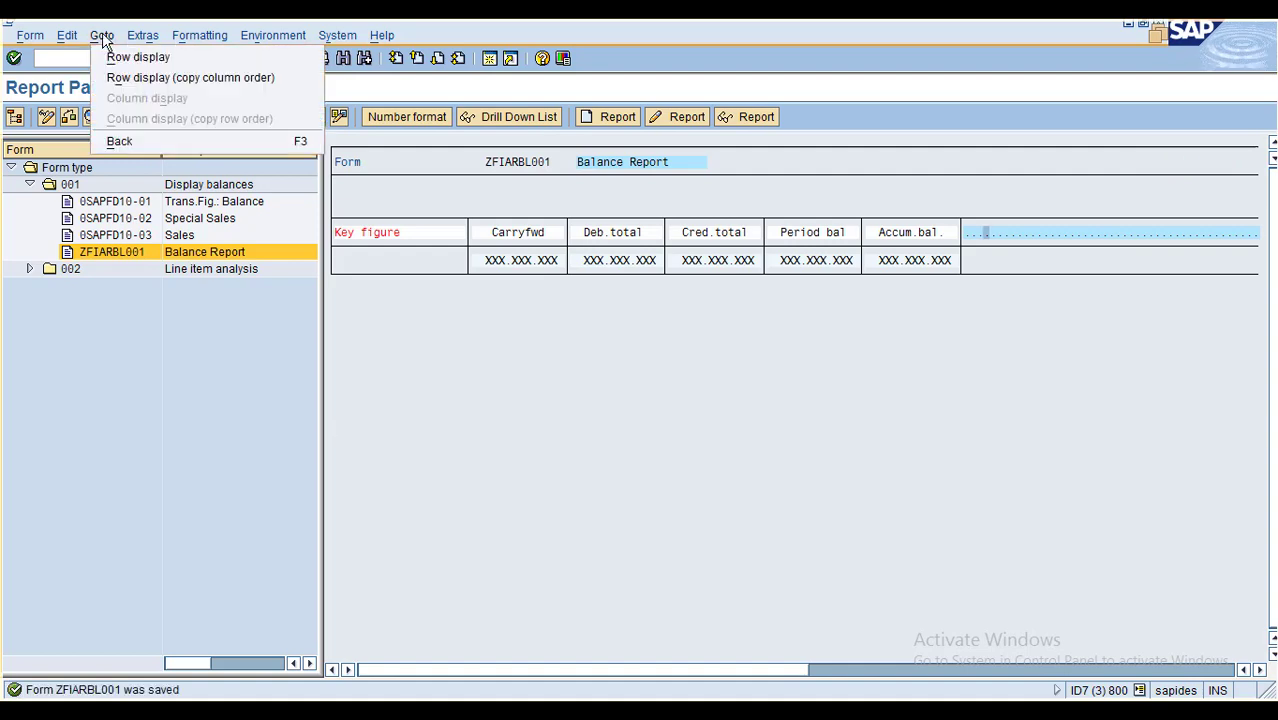
left_click(616, 305)
left_click(199, 35)
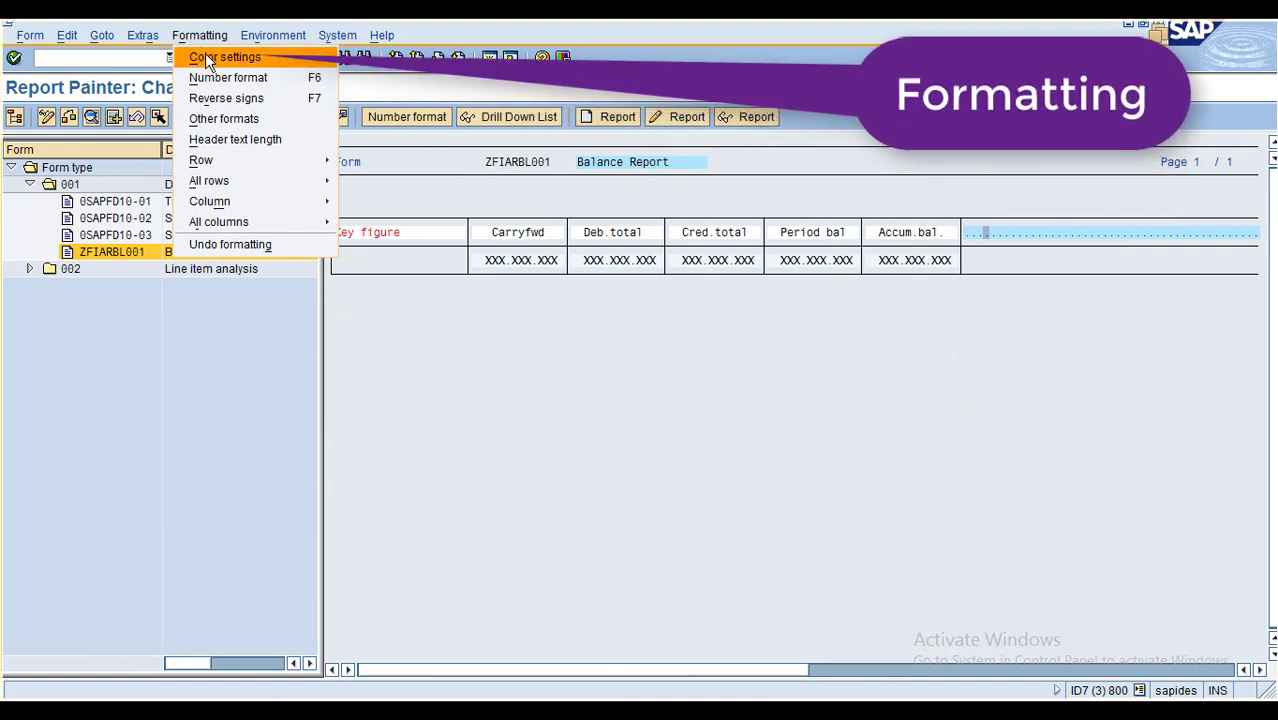
left_click(210, 57)
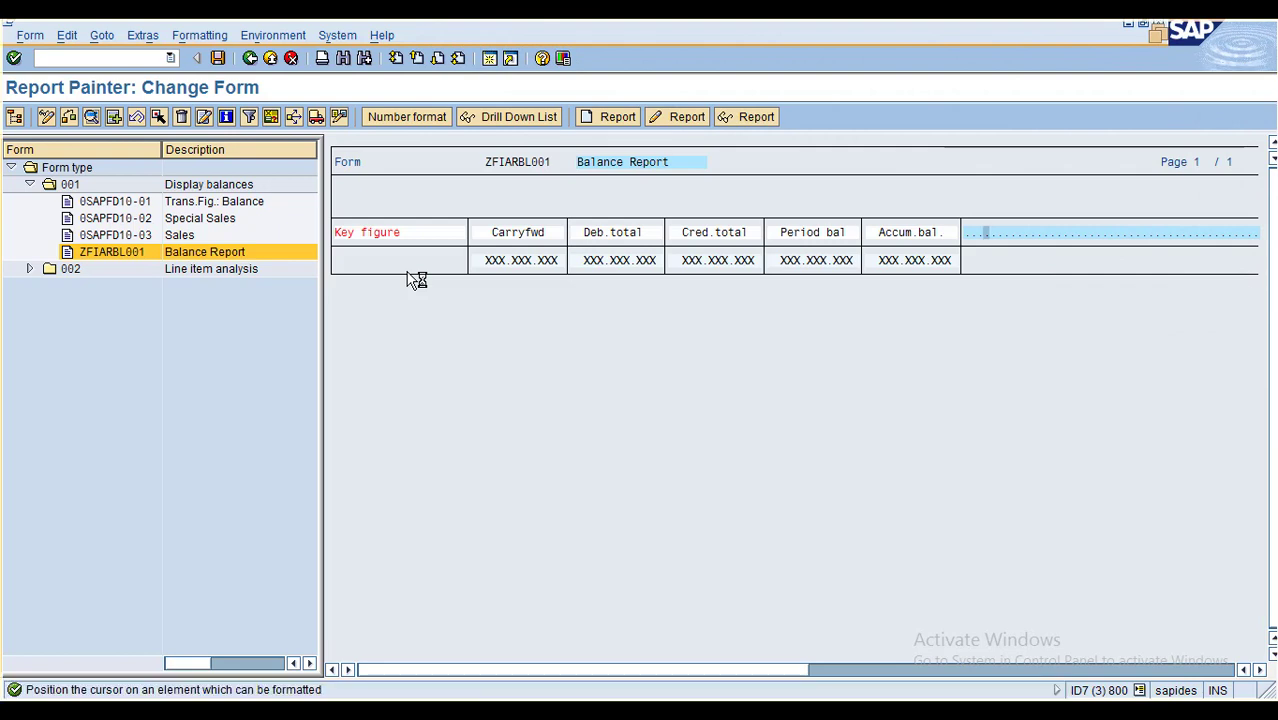
left_click(197, 38)
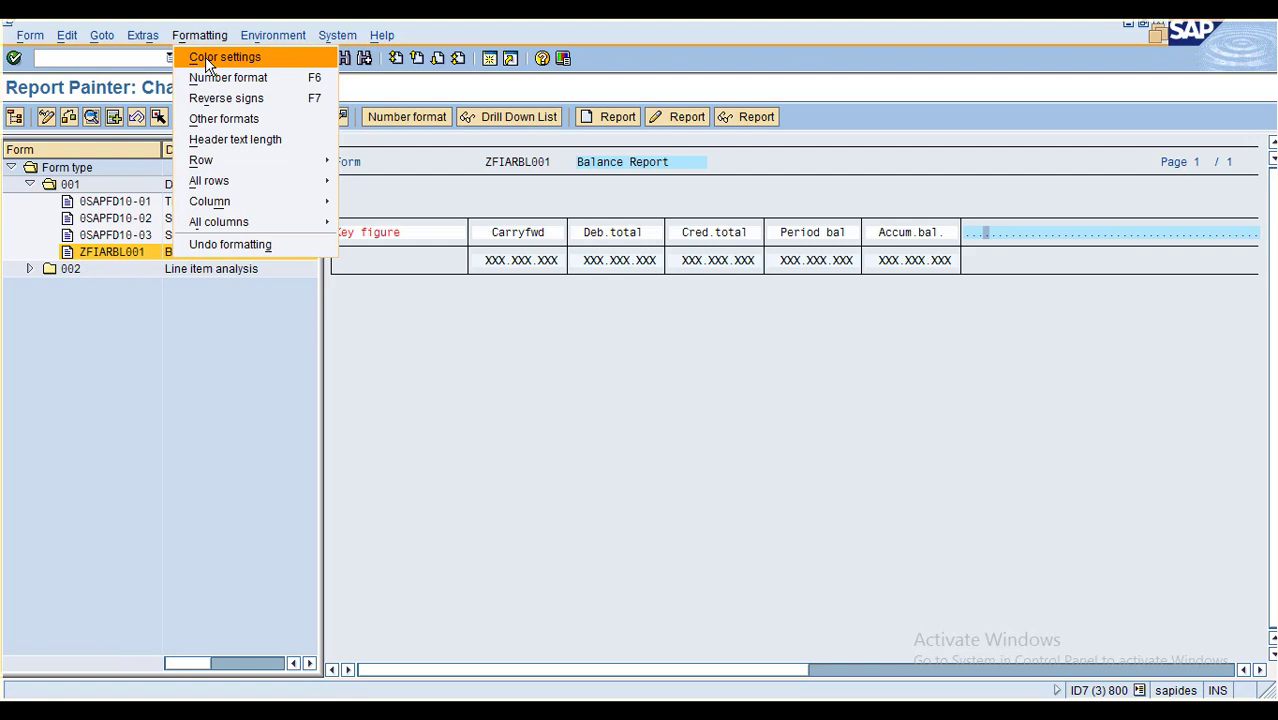
left_click(372, 268)
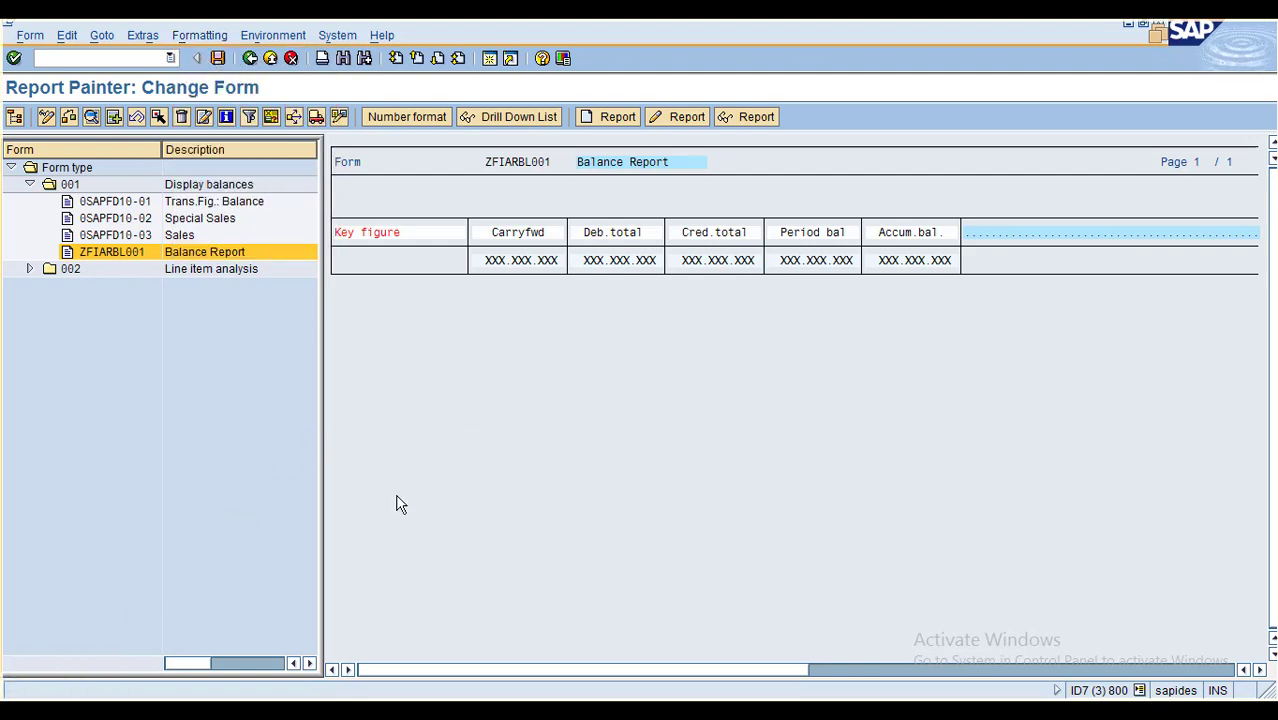
left_click(327, 548)
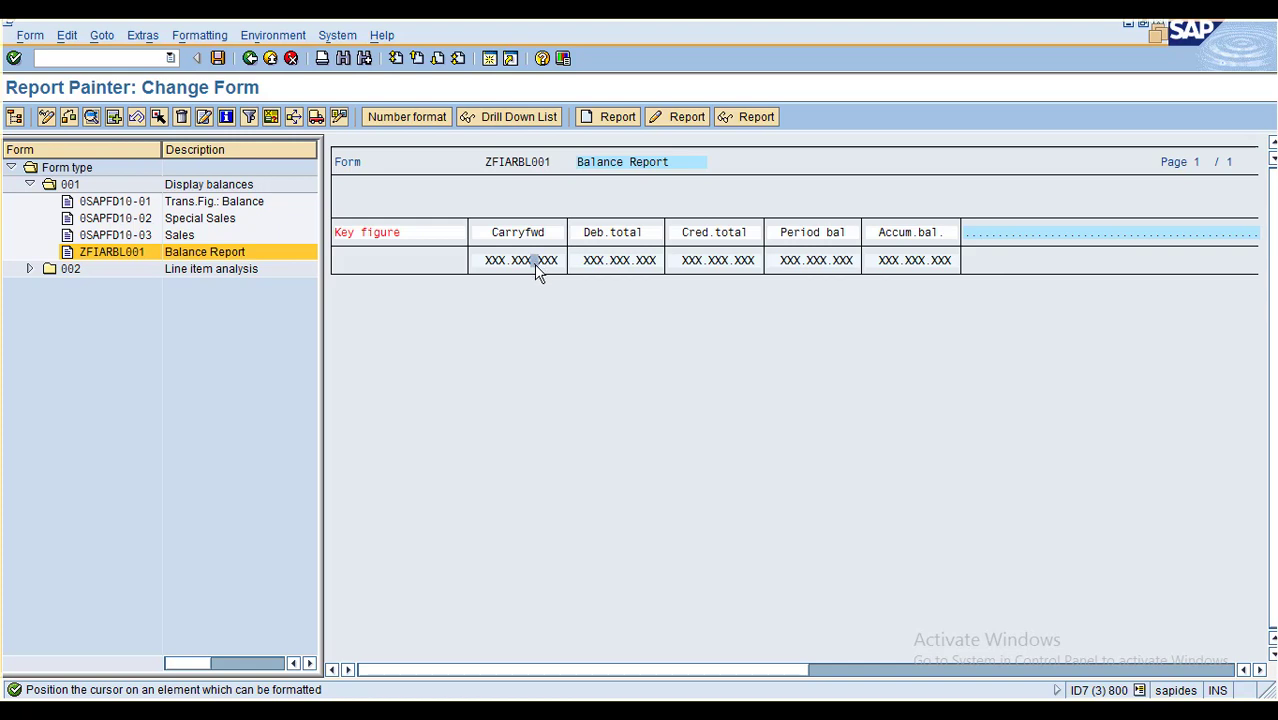
left_click(158, 118)
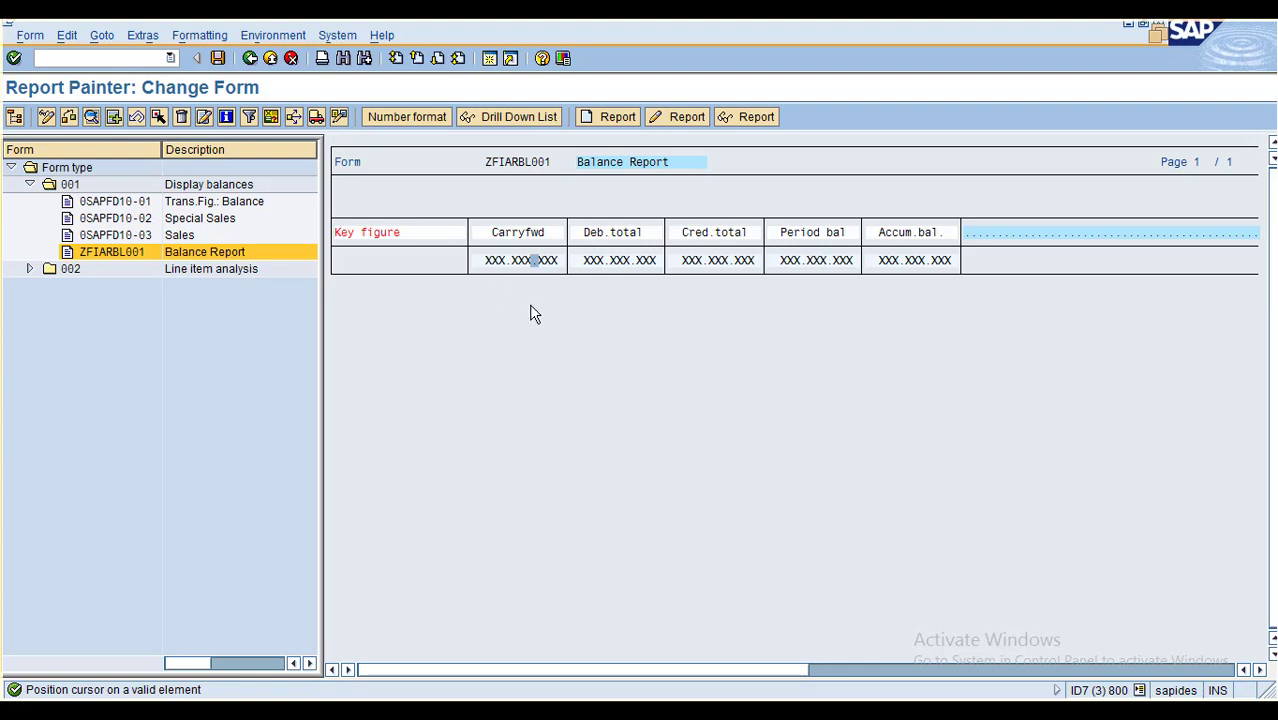
Step: Select the block of columns from Carryfwd through Accum.bal. and apply the Standard color type to it
left_click(531, 234)
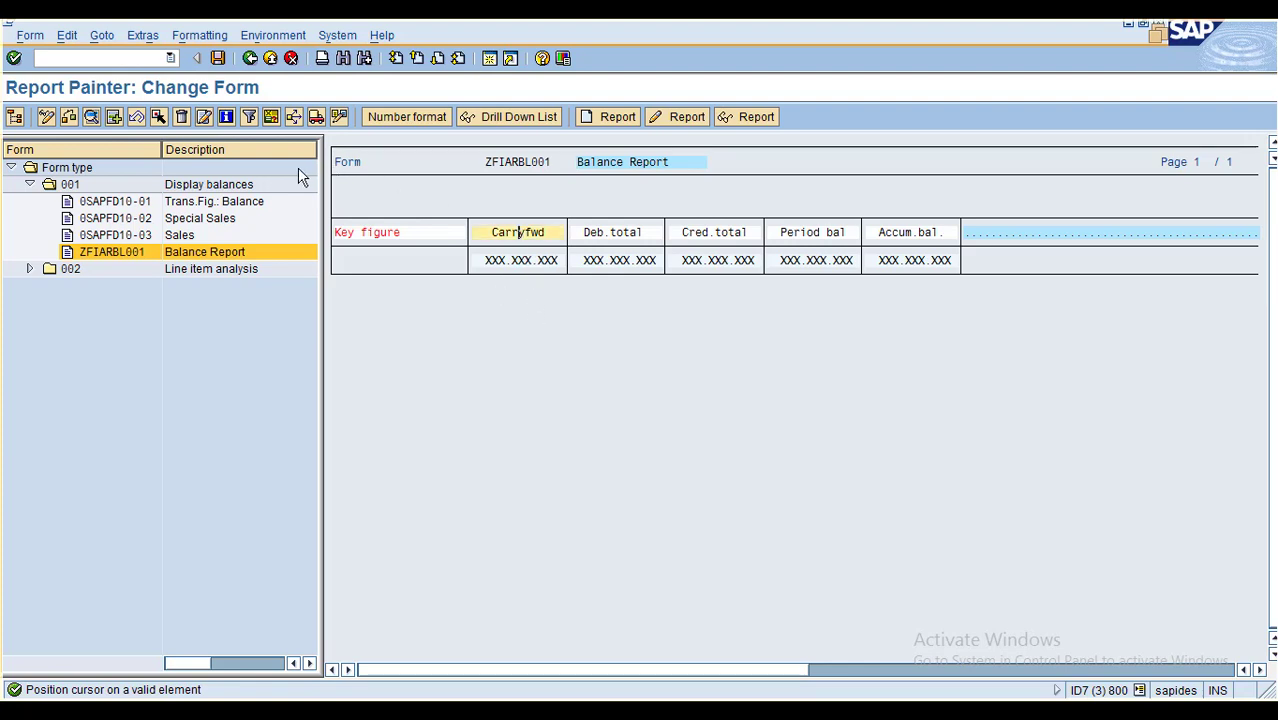
left_click(158, 118)
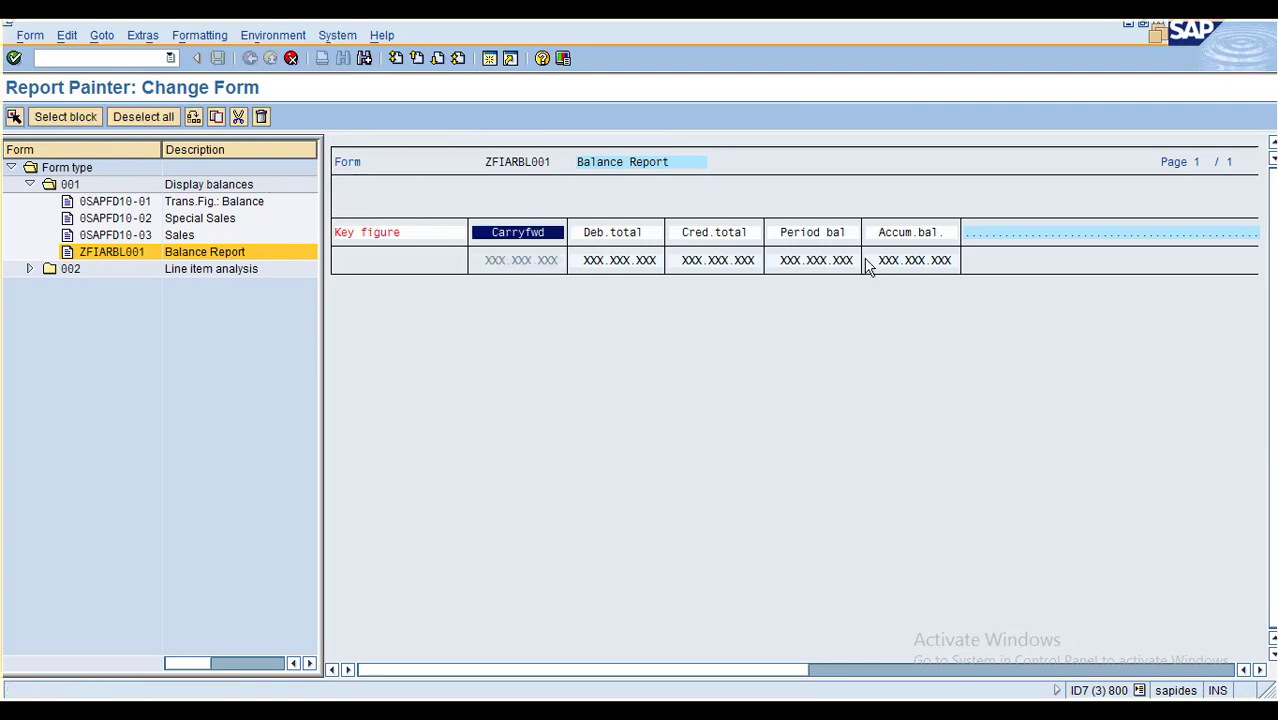
left_click(896, 232)
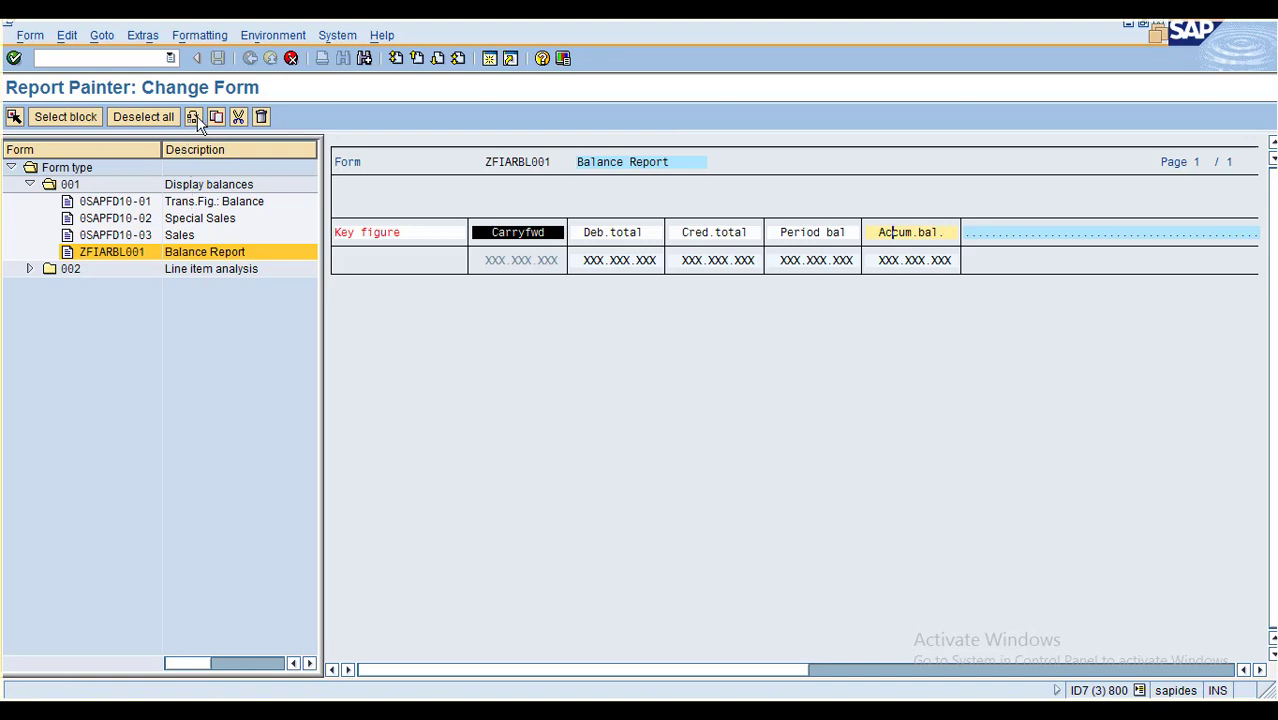
left_click(45, 117)
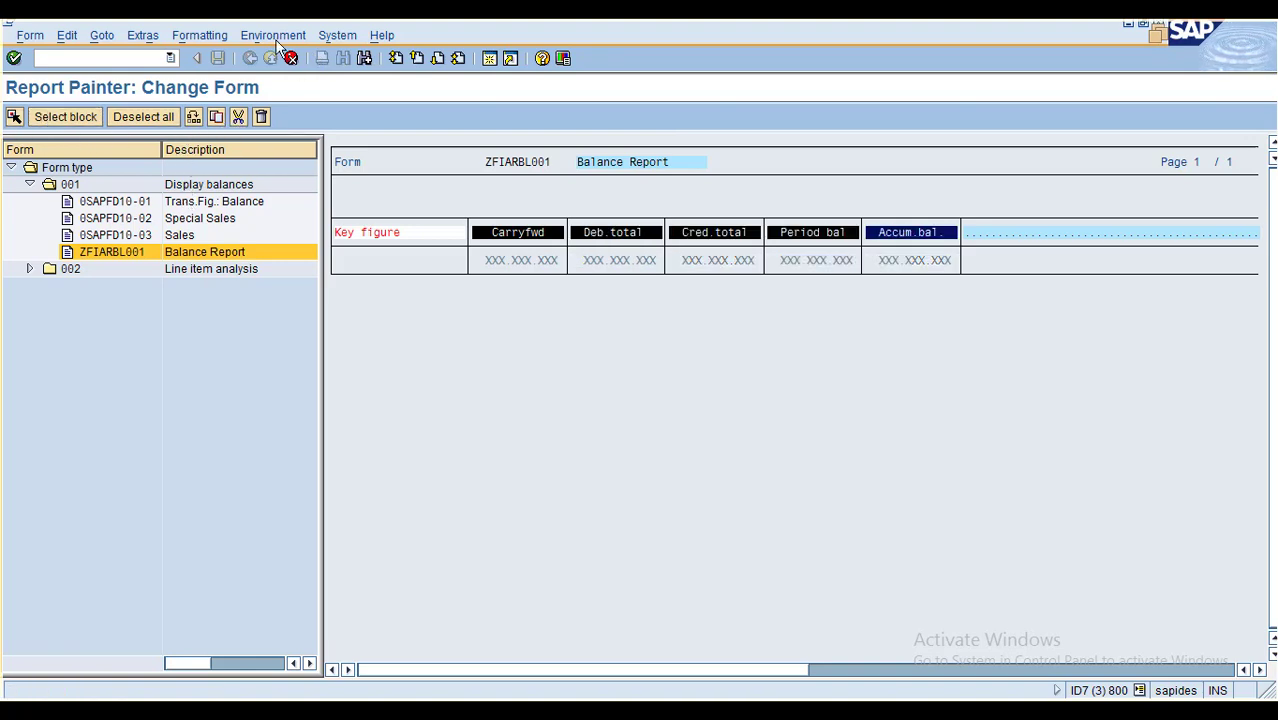
left_click(216, 36)
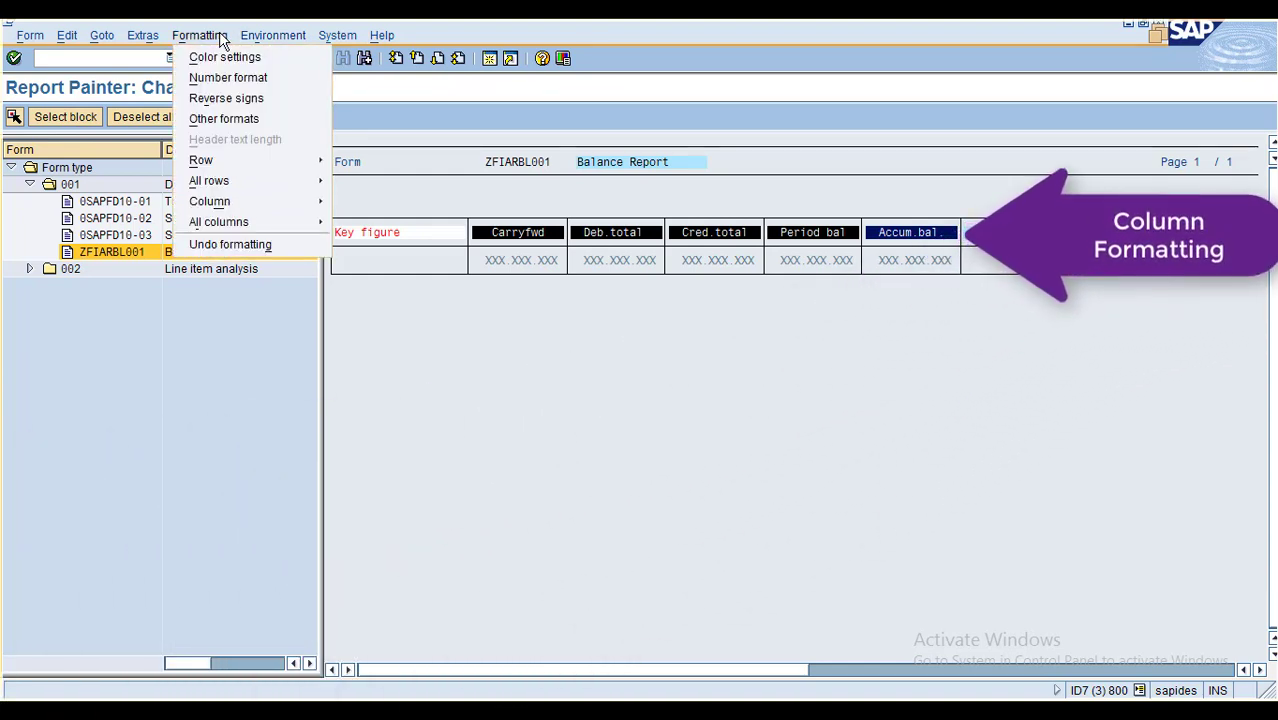
left_click(228, 56)
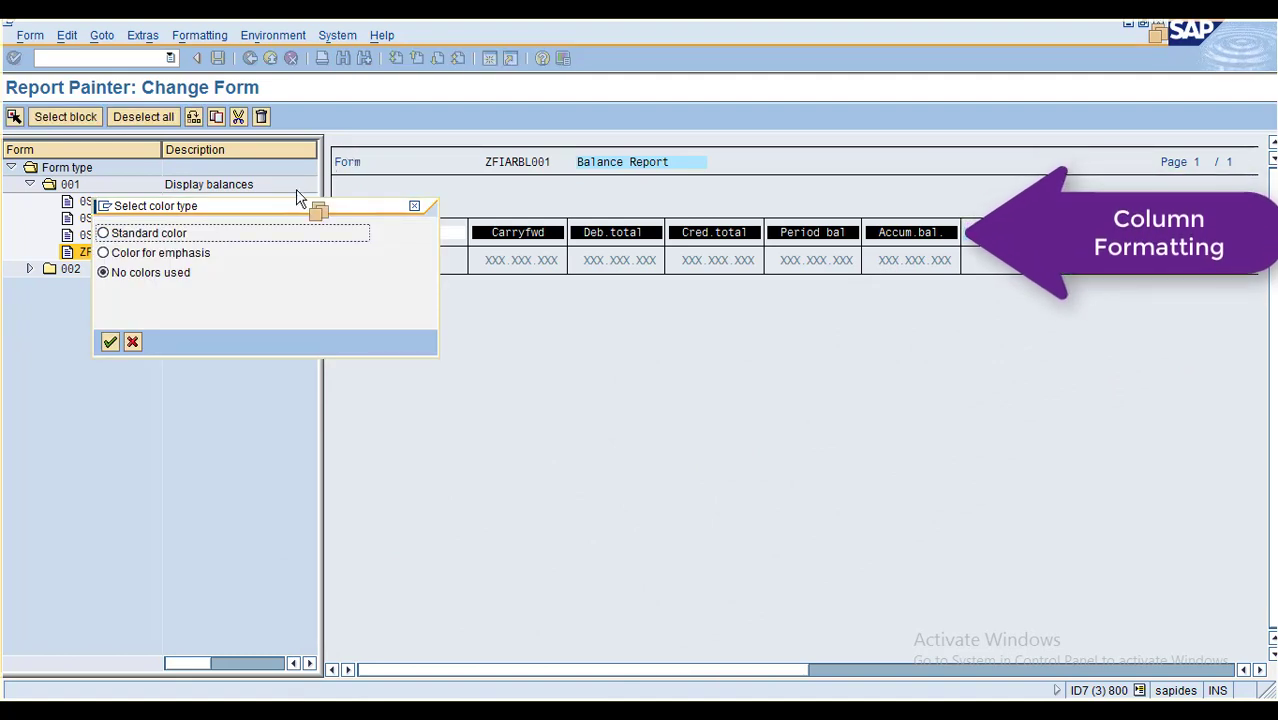
left_click_drag(253, 213, 429, 211)
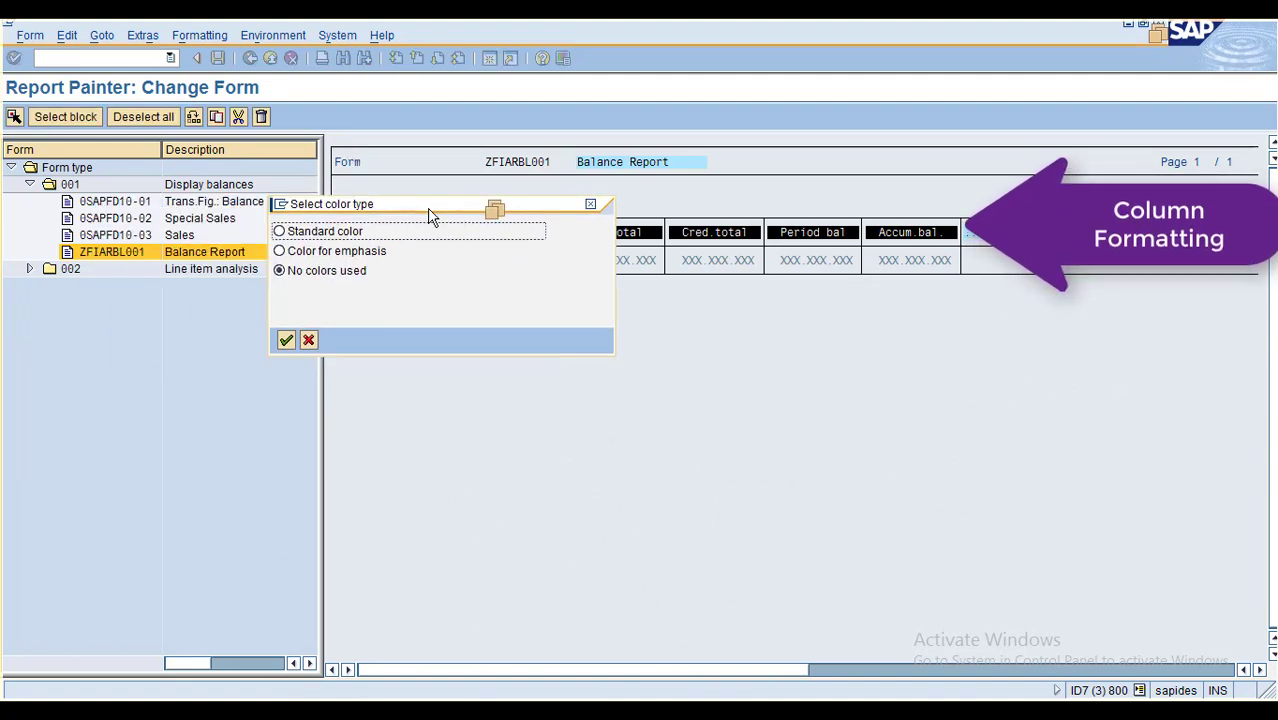
left_click(292, 231)
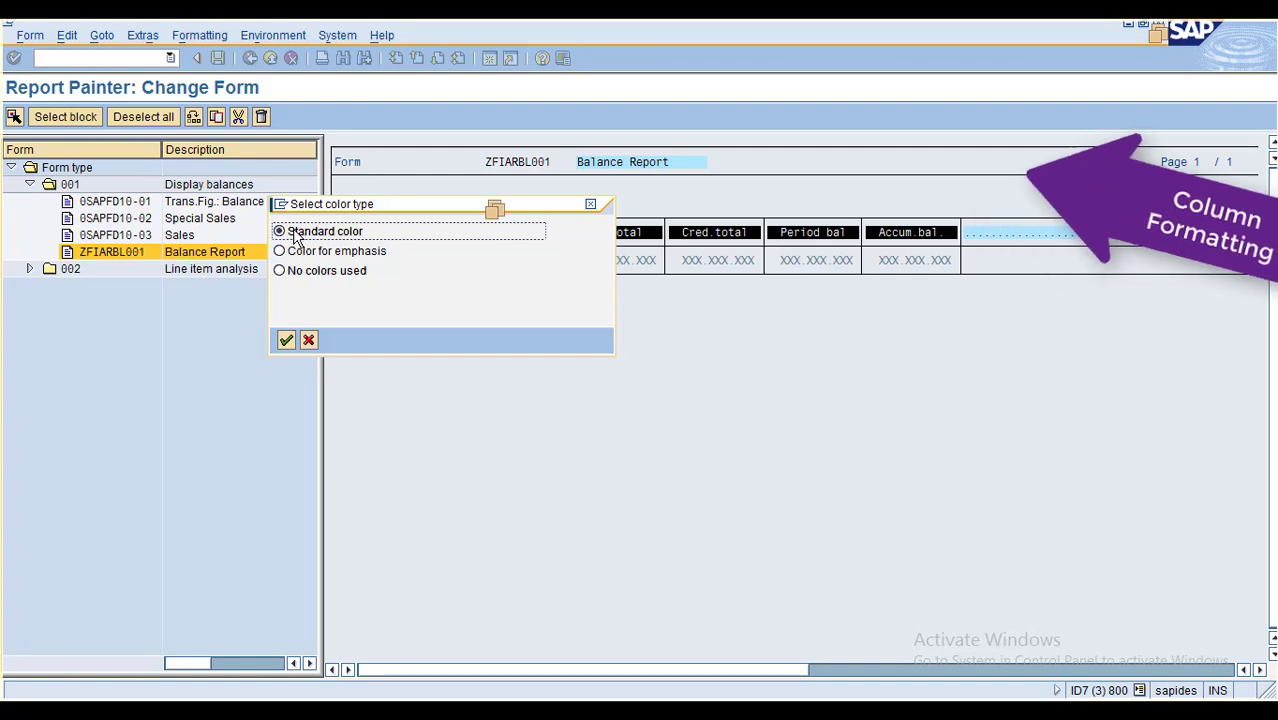
left_click(286, 341)
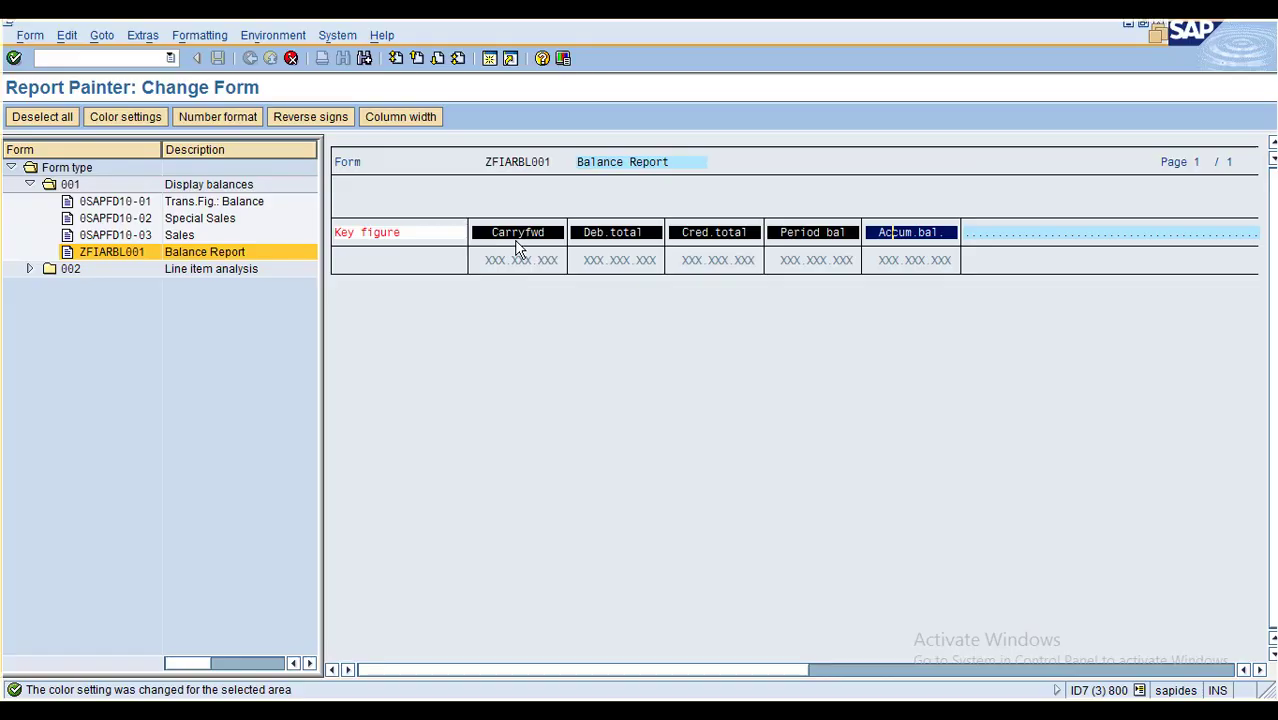
Step: Set the number format of the selected columns to factor 1 with decimal places 0,00
left_click(199, 35)
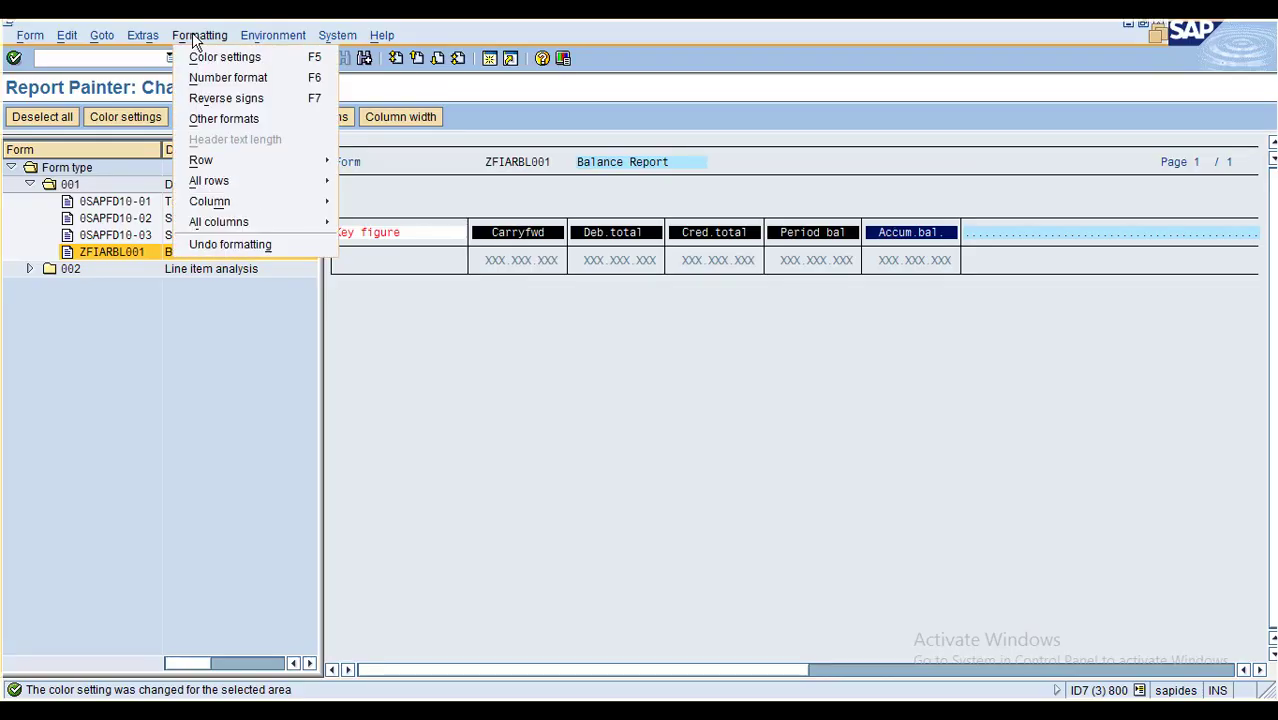
left_click(209, 78)
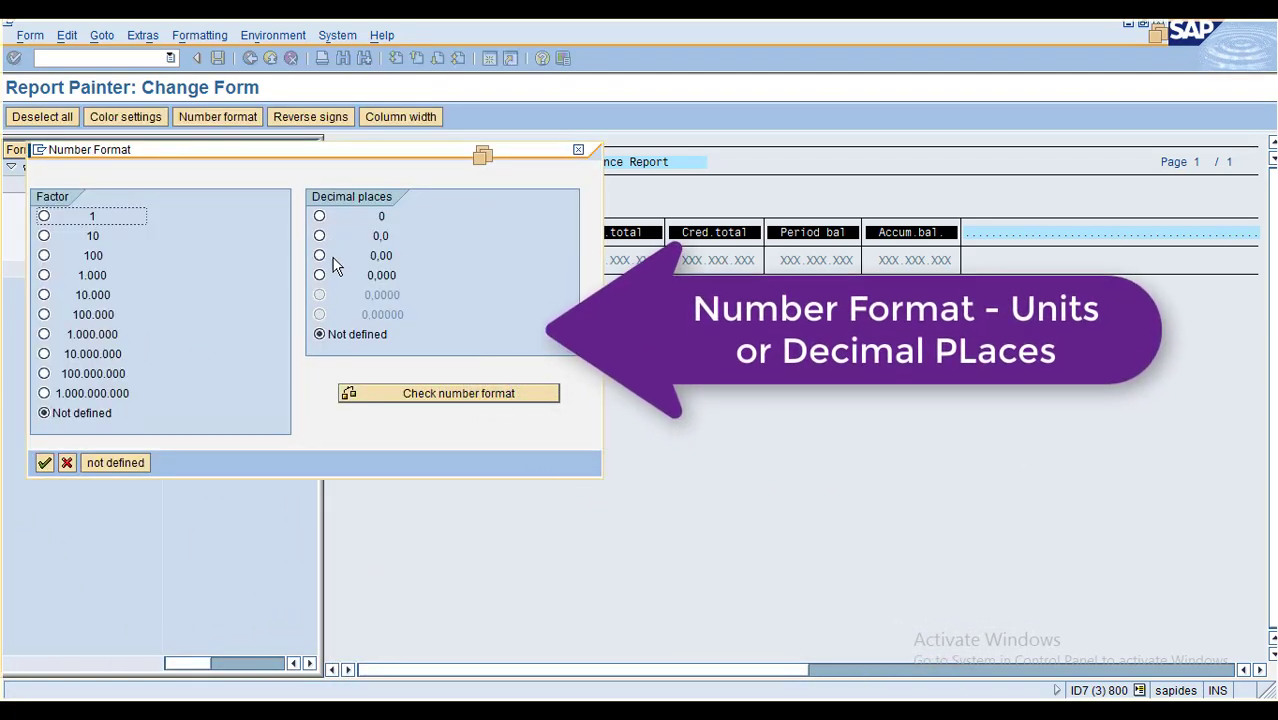
left_click(319, 256)
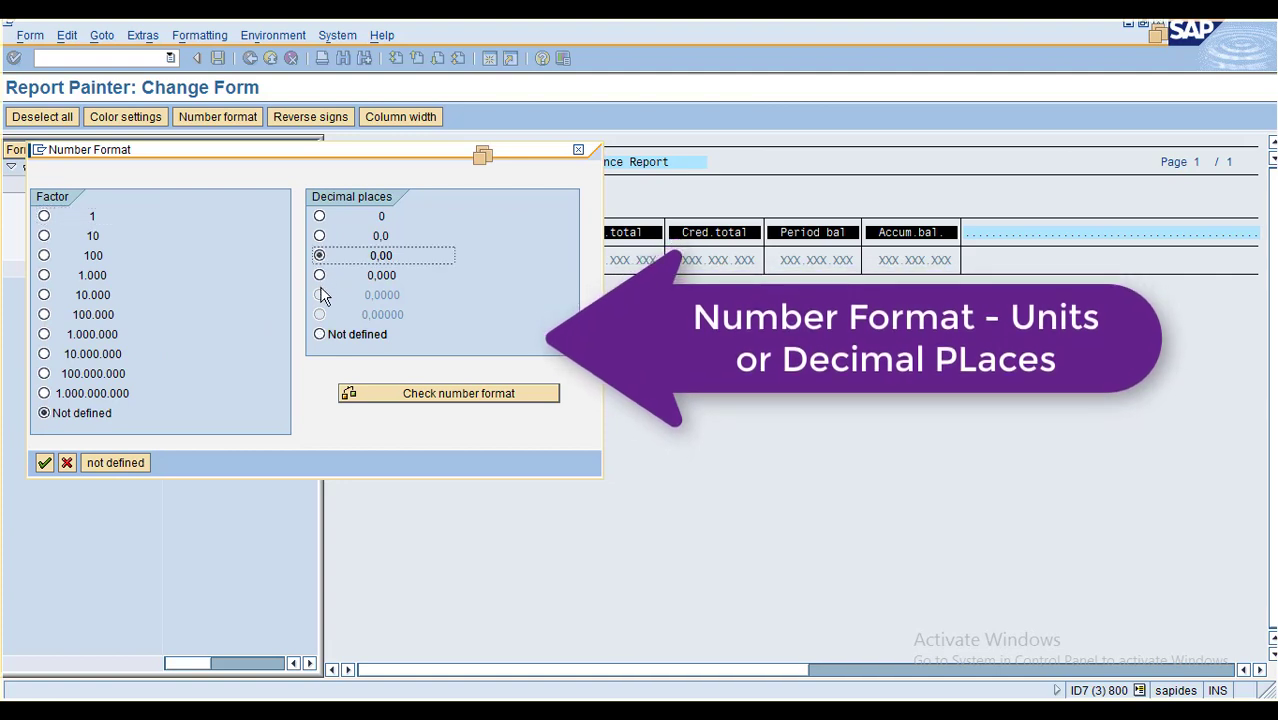
left_click(44, 216)
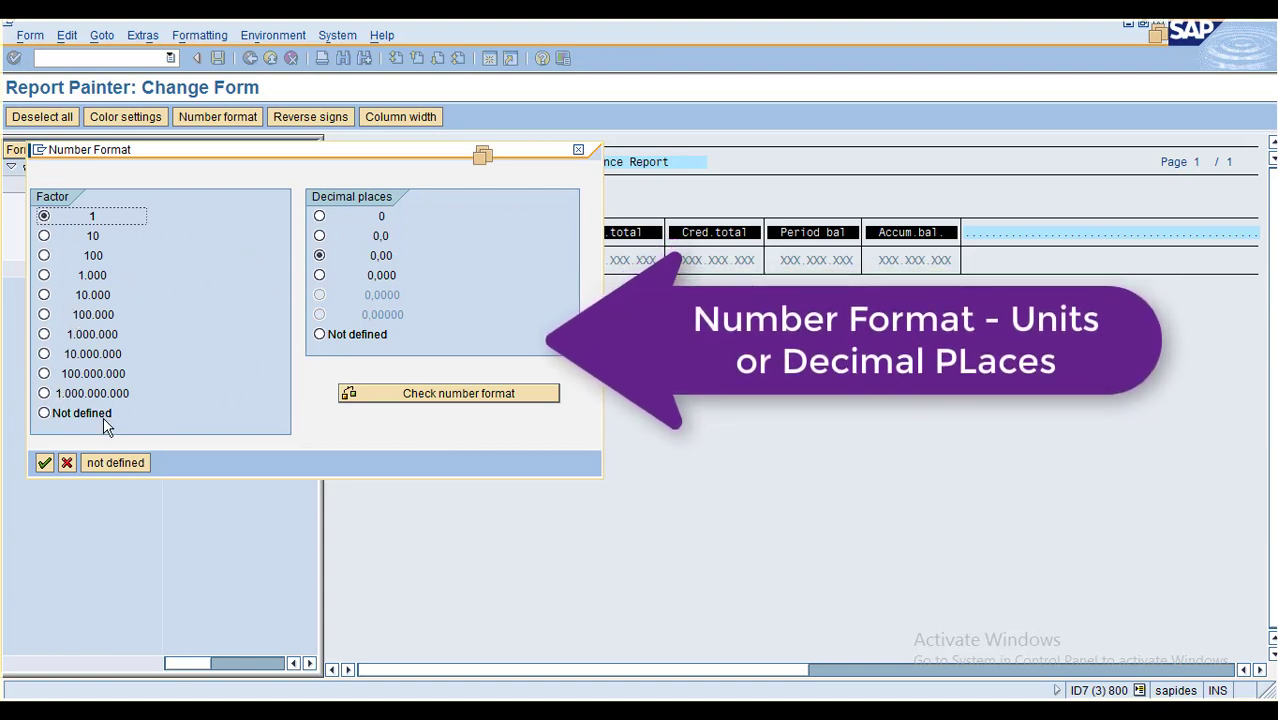
left_click(45, 462)
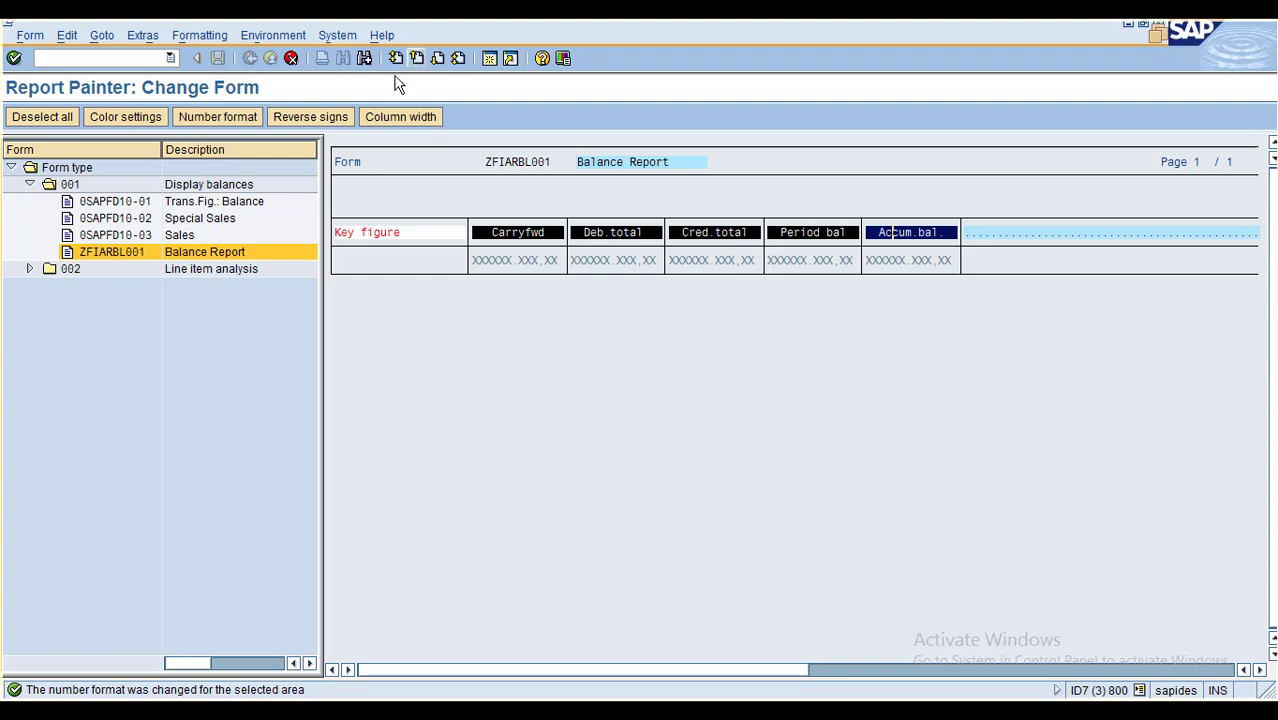
Step: Turn sign reversal on for the selected columns, Carryfwd through Accum.bal
left_click(207, 36)
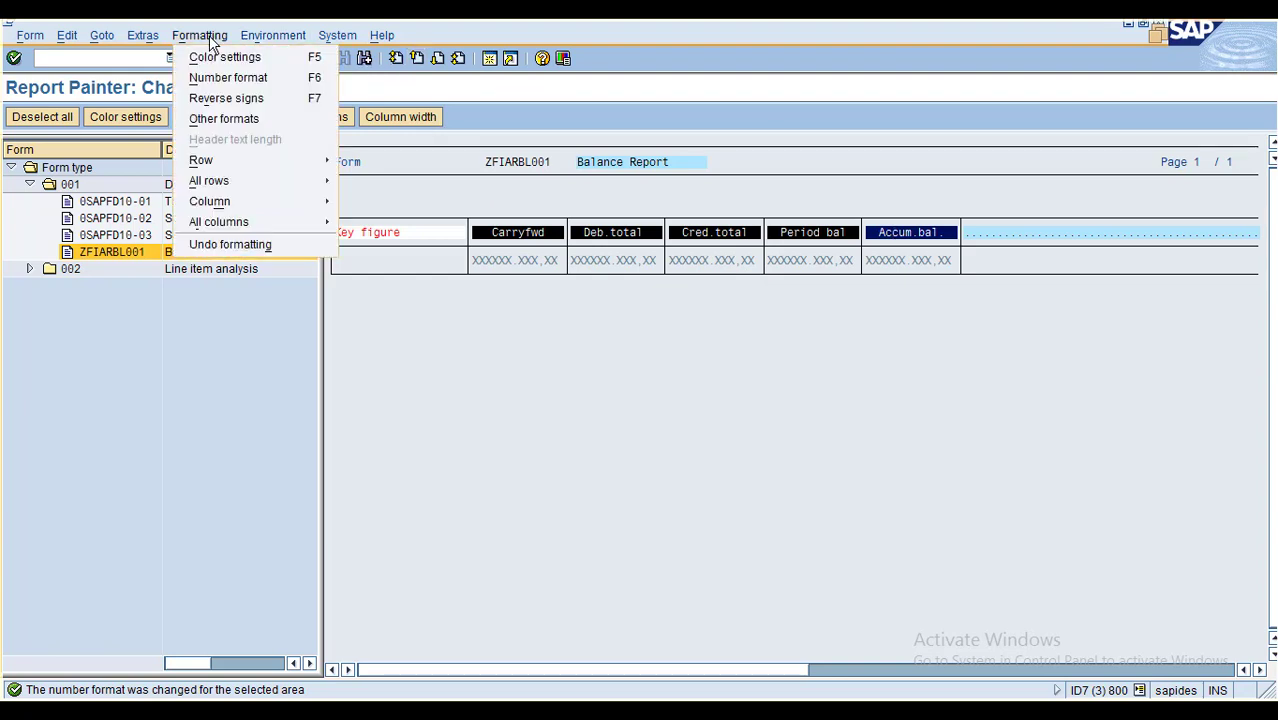
left_click(222, 97)
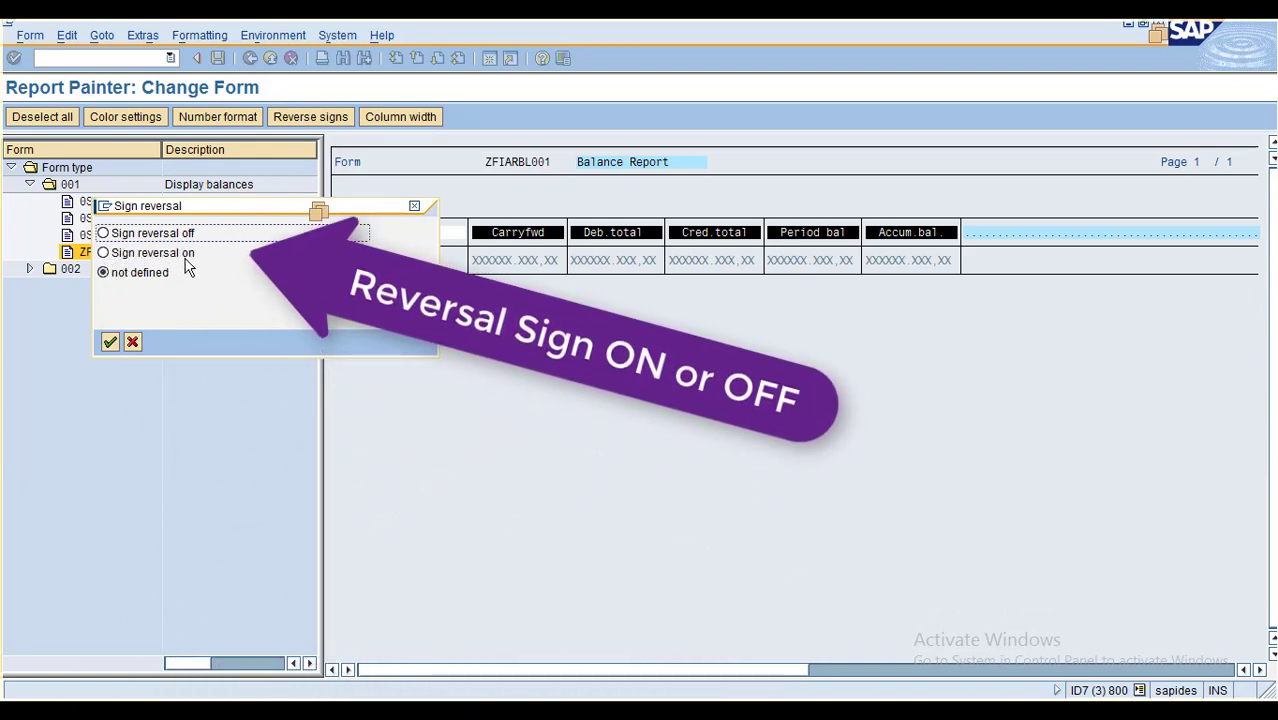
left_click(105, 254)
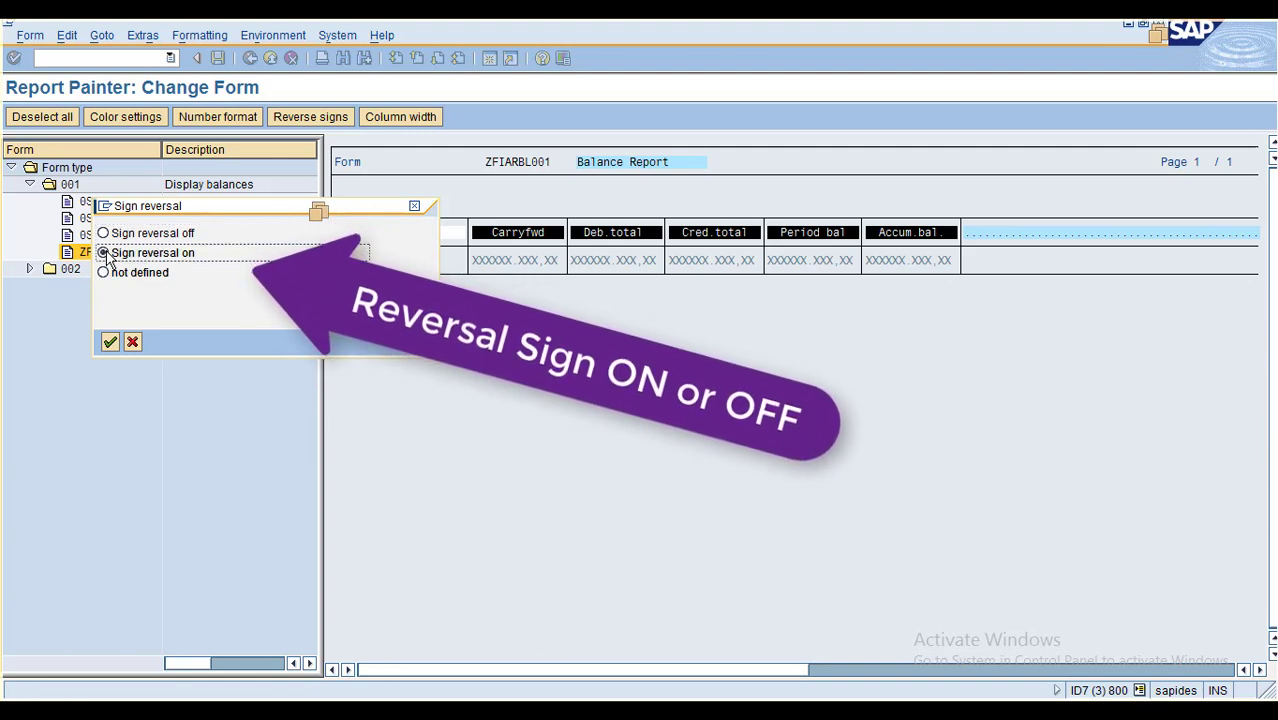
left_click(110, 342)
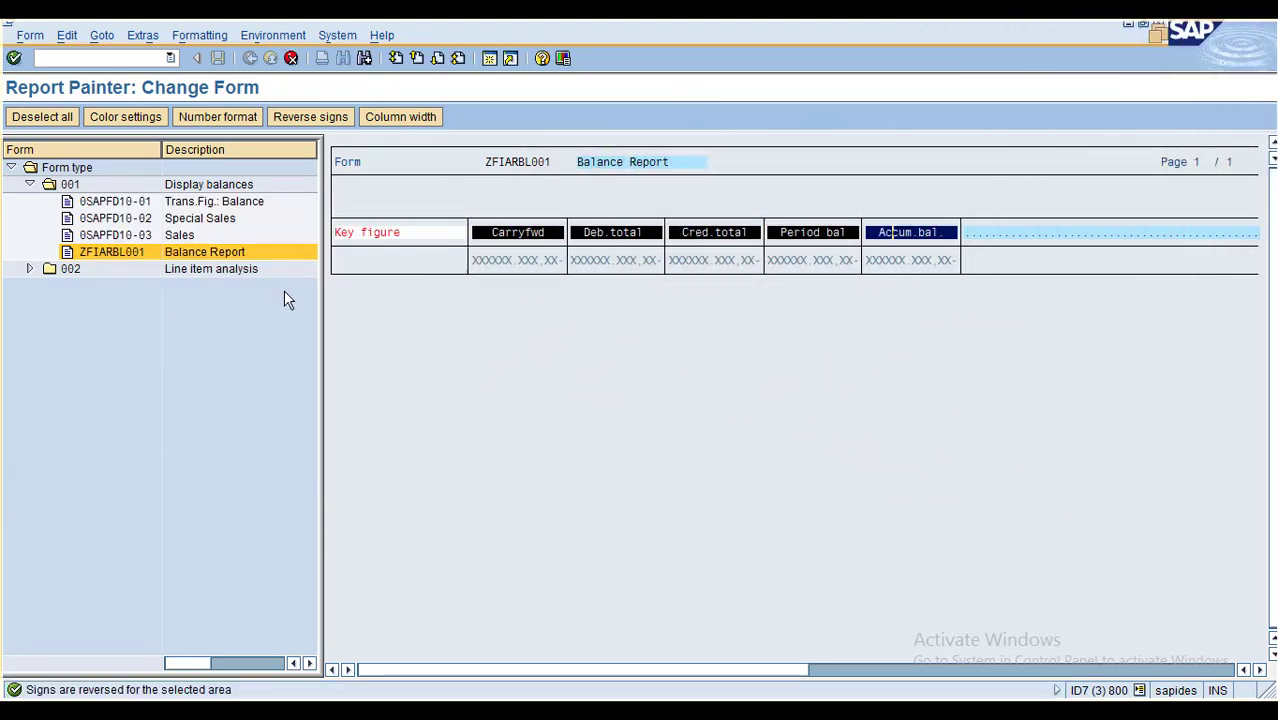
Step: Set the selected columns' other format option to Show zeroes
left_click(191, 36)
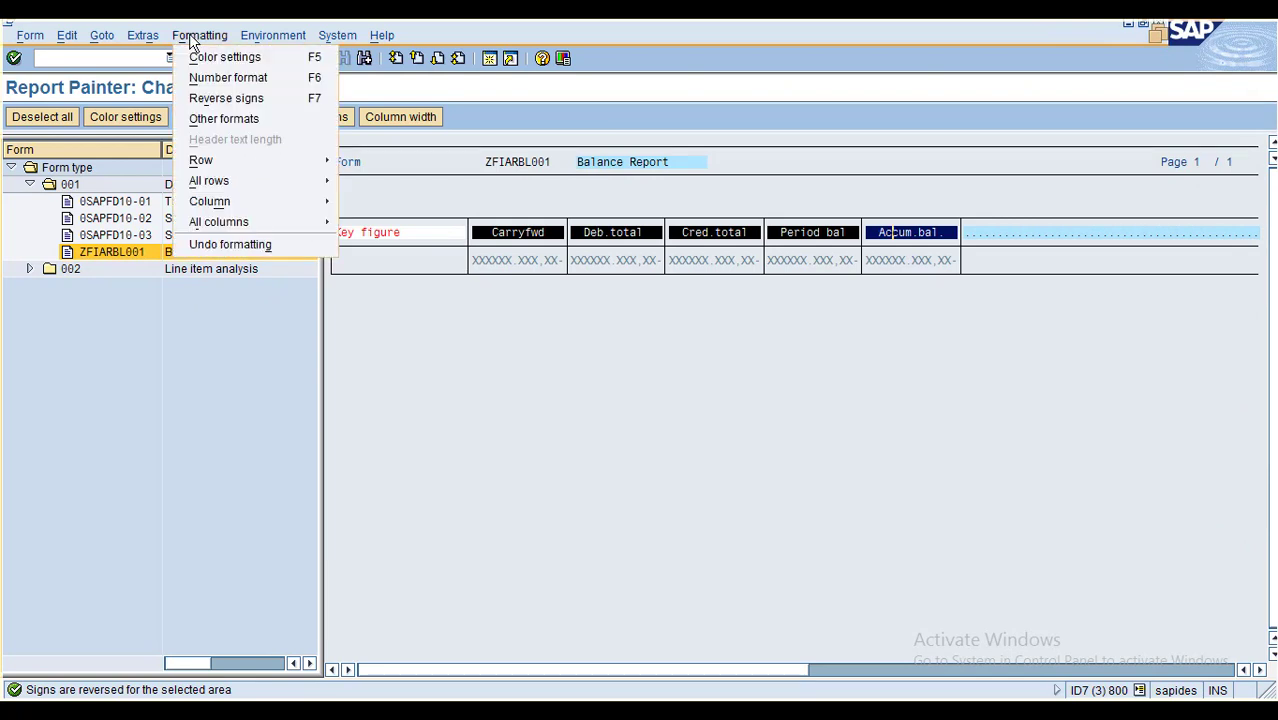
left_click(223, 119)
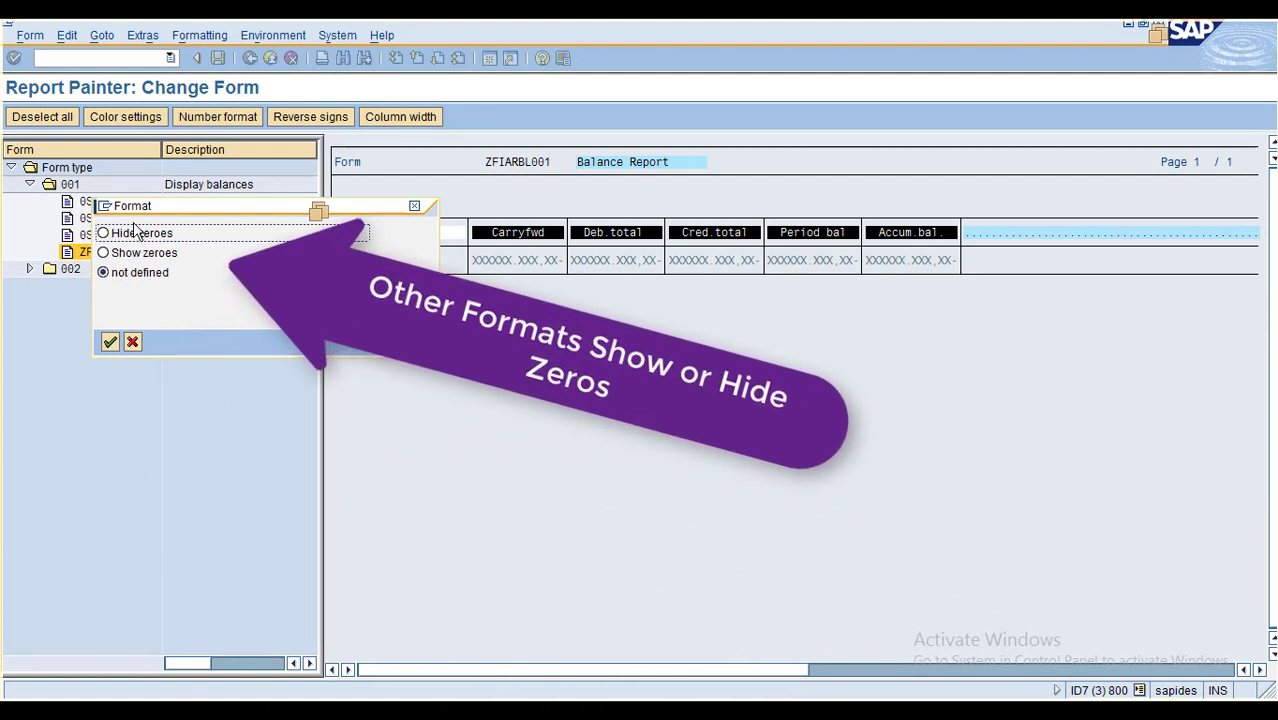
left_click(132, 256)
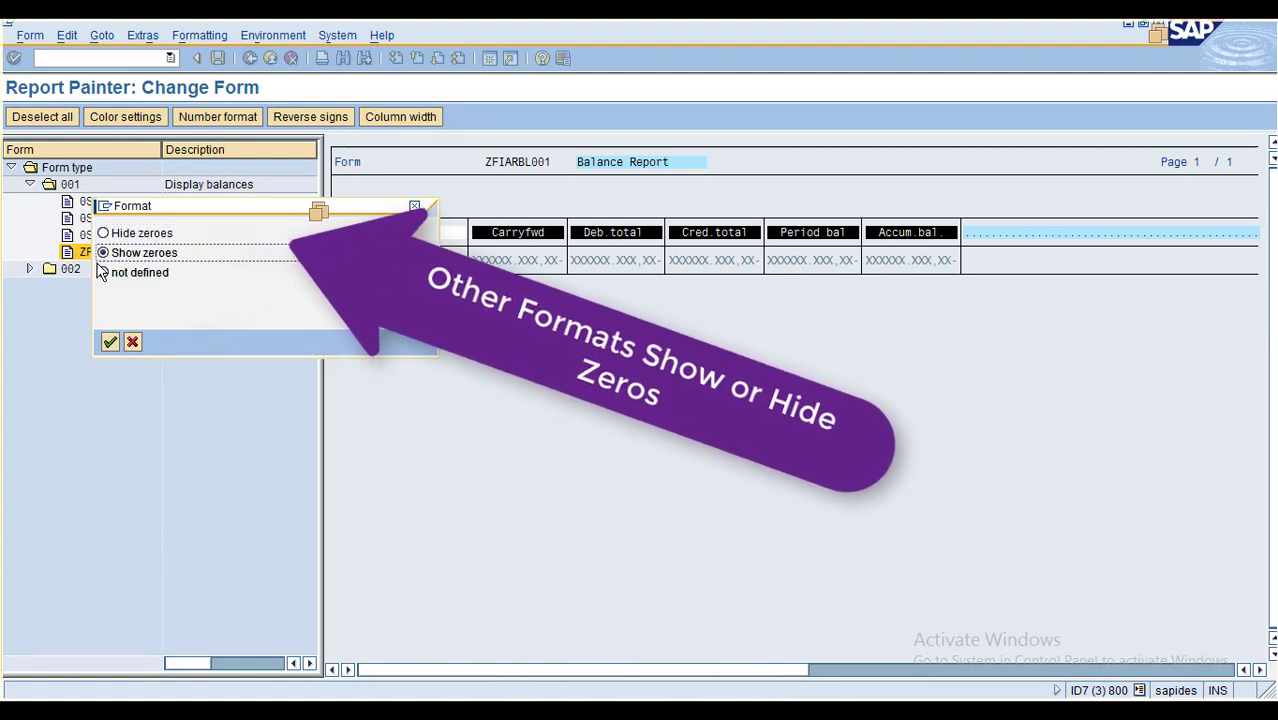
left_click(109, 342)
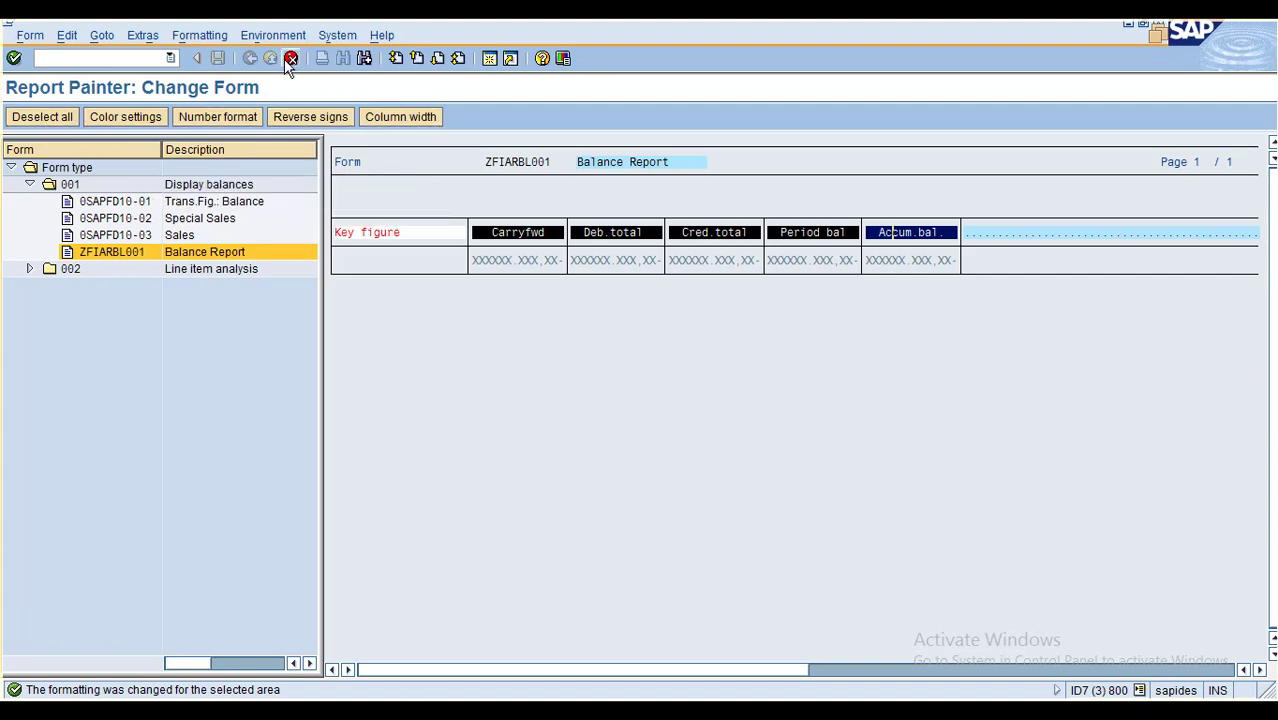
Step: Leave the column formatting mode without keeping its settings and save form ZFIARBL001
left_click(72, 188)
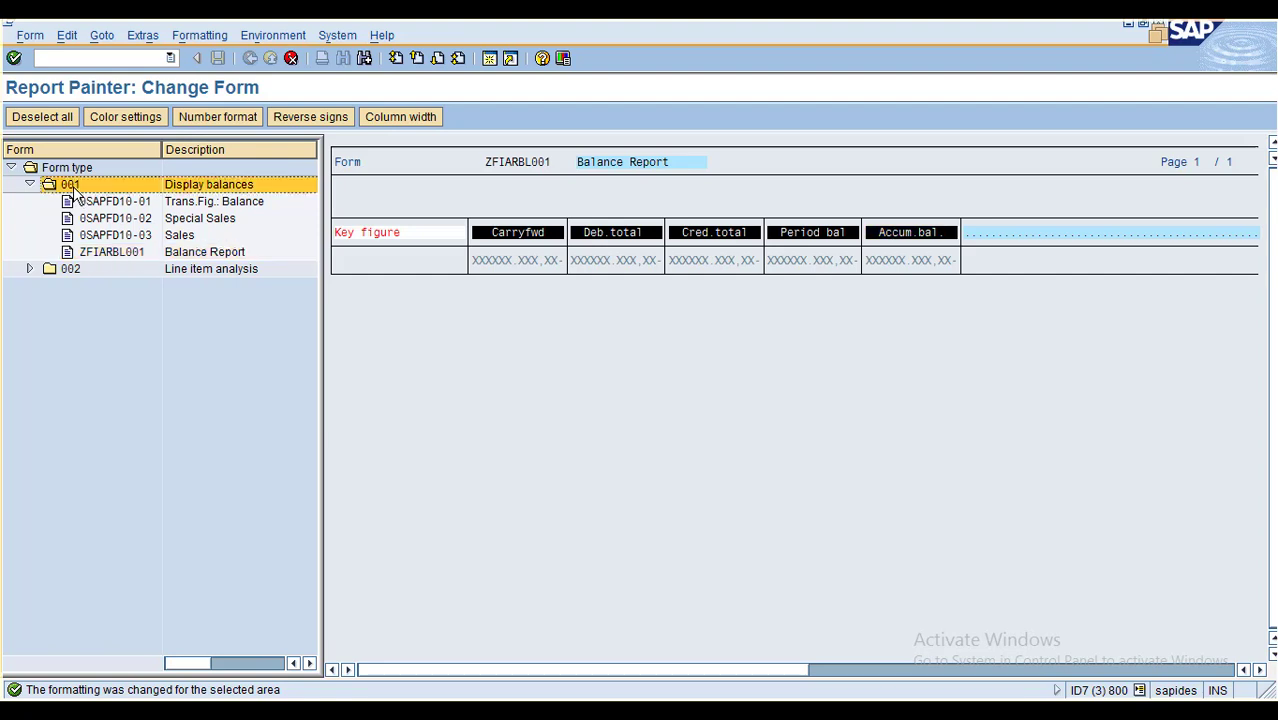
left_click(293, 59)
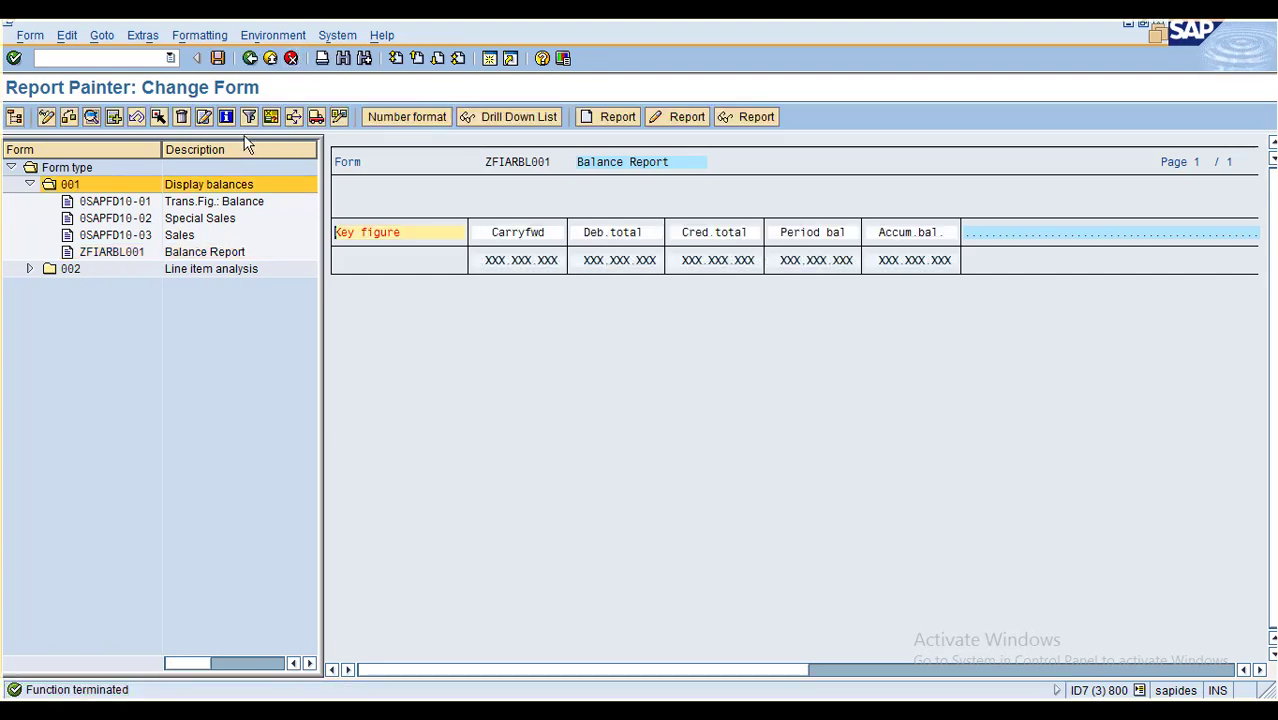
left_click(218, 58)
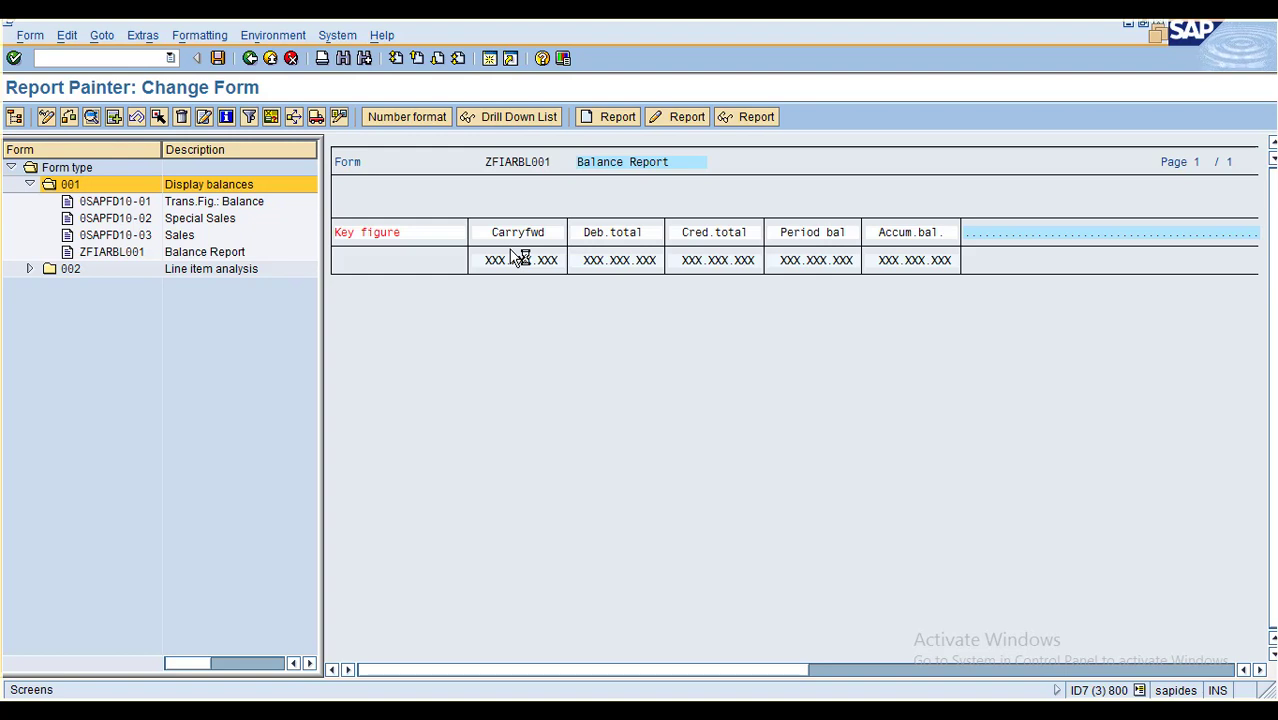
key("ctrl+s")
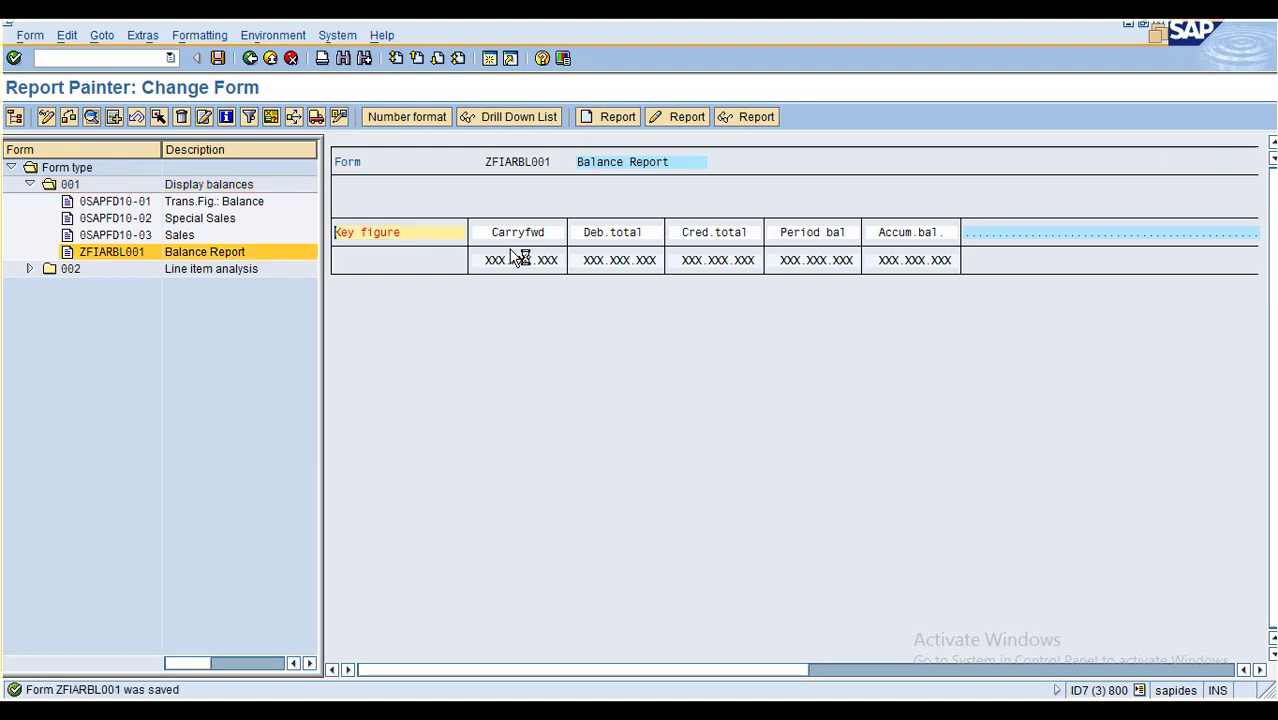
Step: Start transaction FDI0 in a new session and execute the Balance Report for company code 3000, fiscal year 2010, periods 1 to 12
left_click(489, 58)
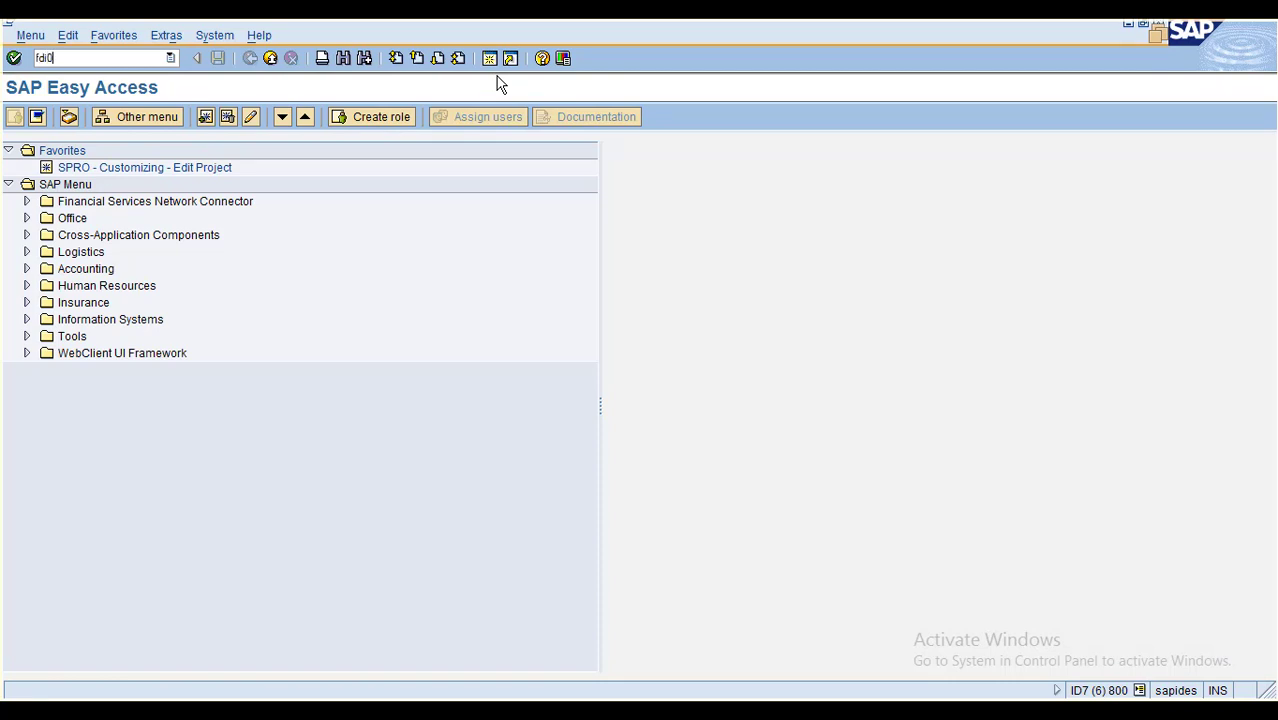
key("Return")
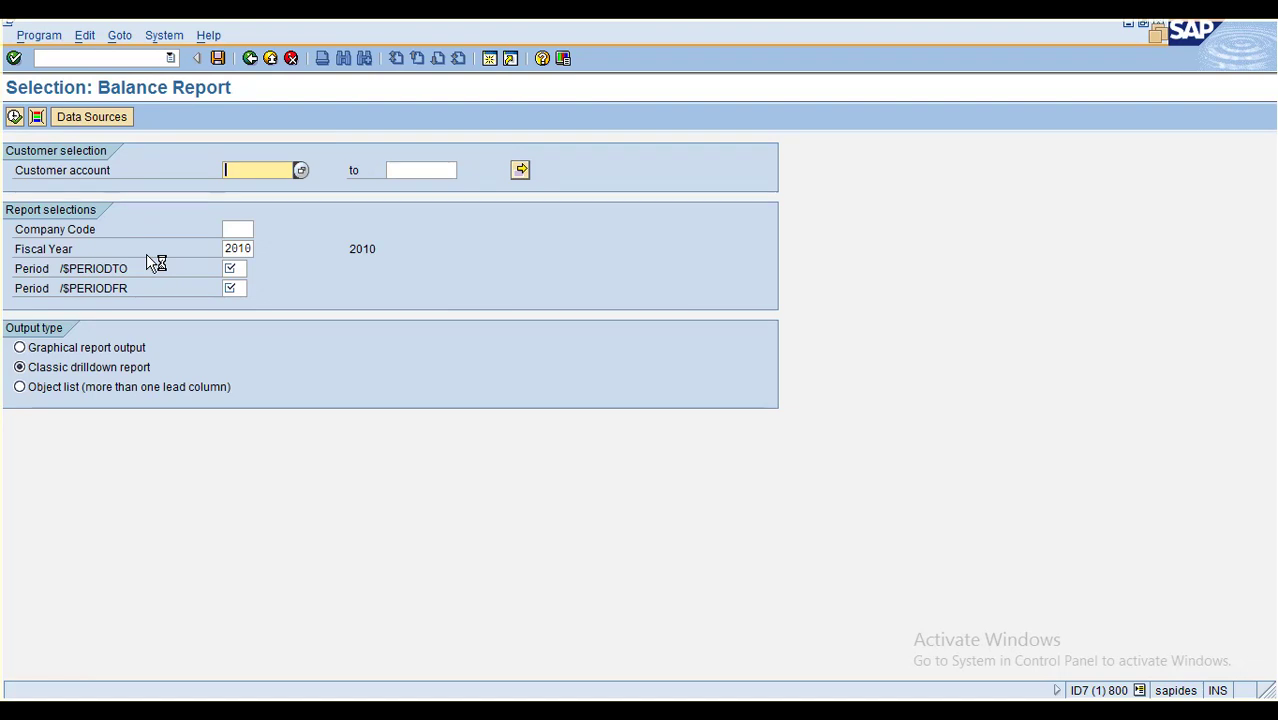
left_click(240, 229)
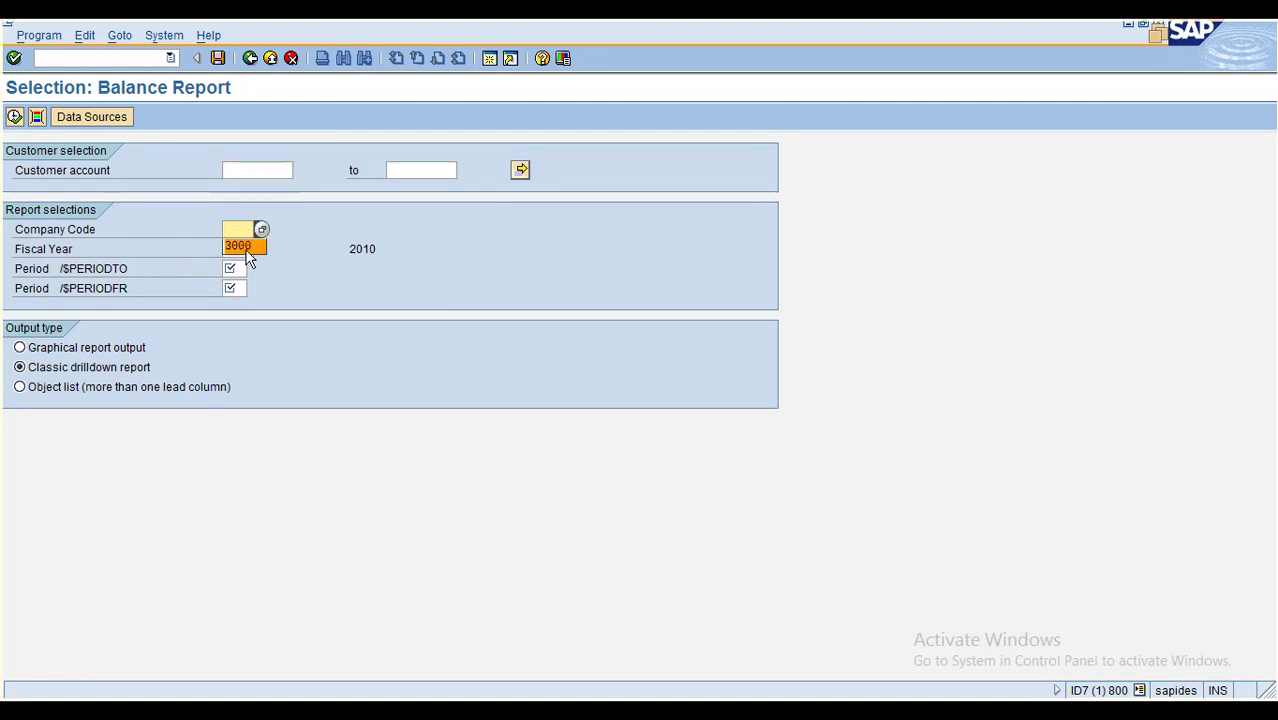
left_click(240, 250)
left_click(236, 289)
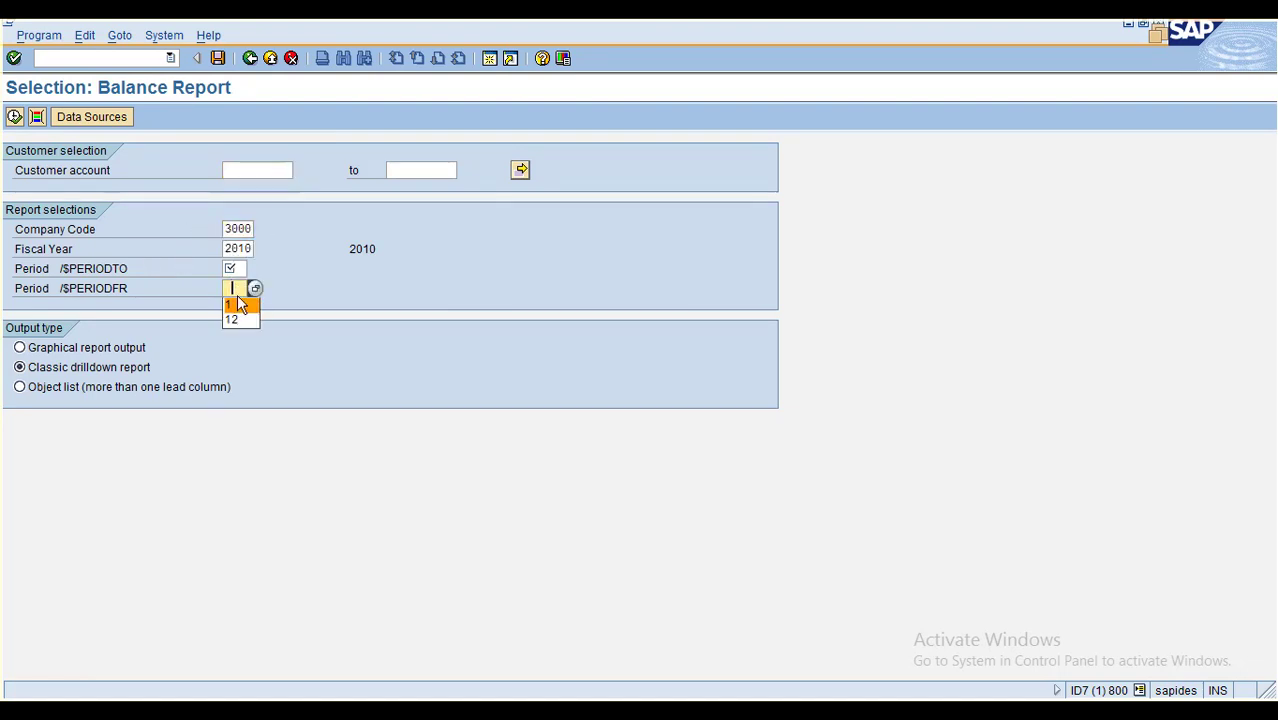
left_click(240, 301)
left_click(237, 271)
left_click(237, 287)
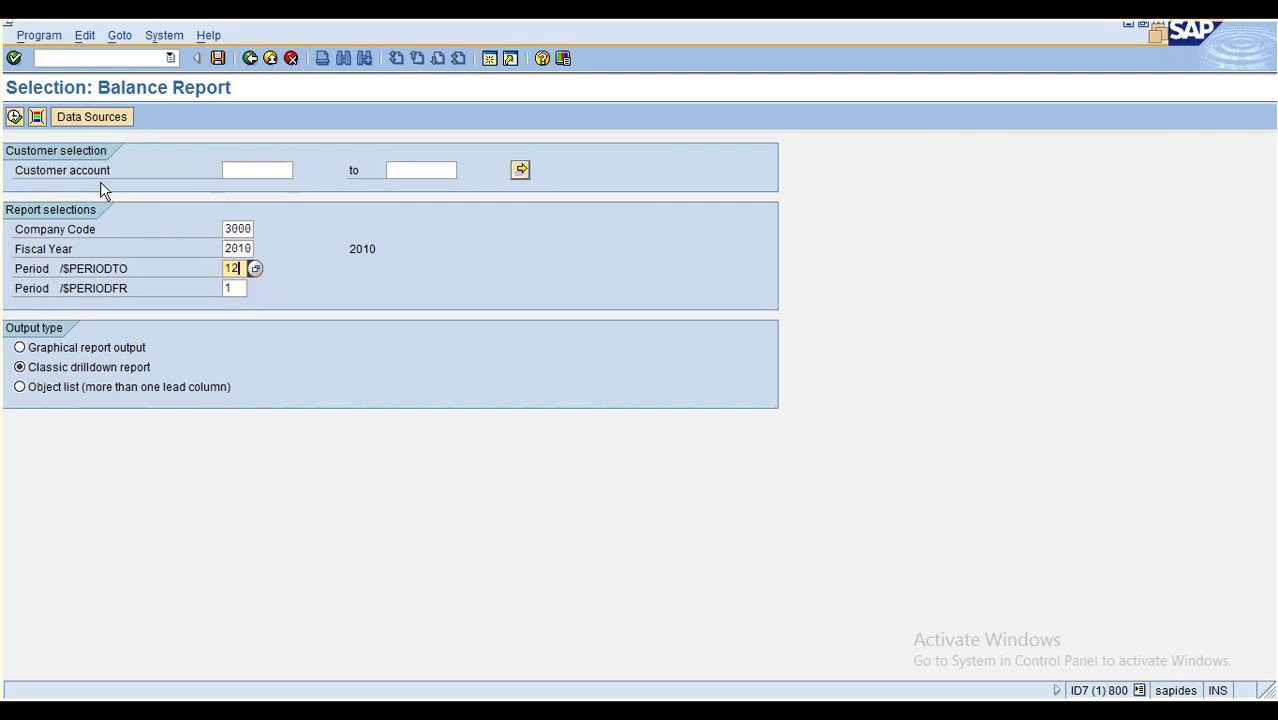
left_click(14, 117)
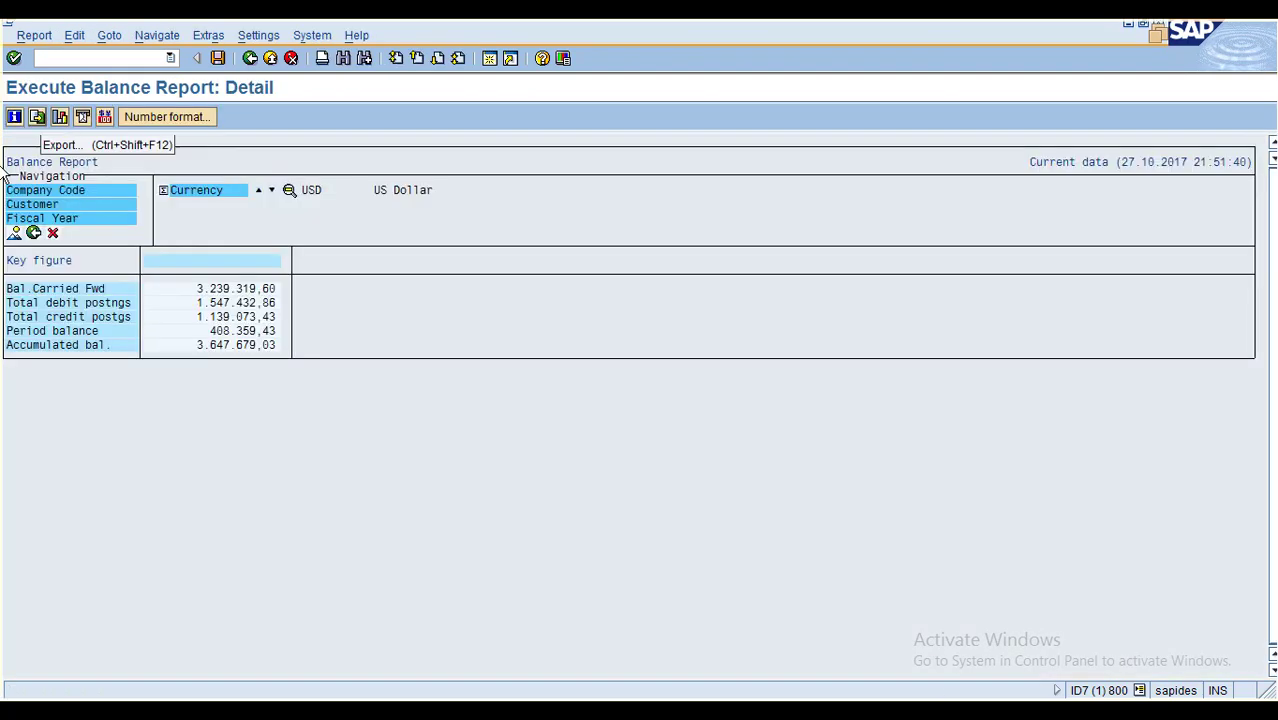
Step: Break the Balance Report down by Customer and switch to the overview list of all customers
left_click(55, 206)
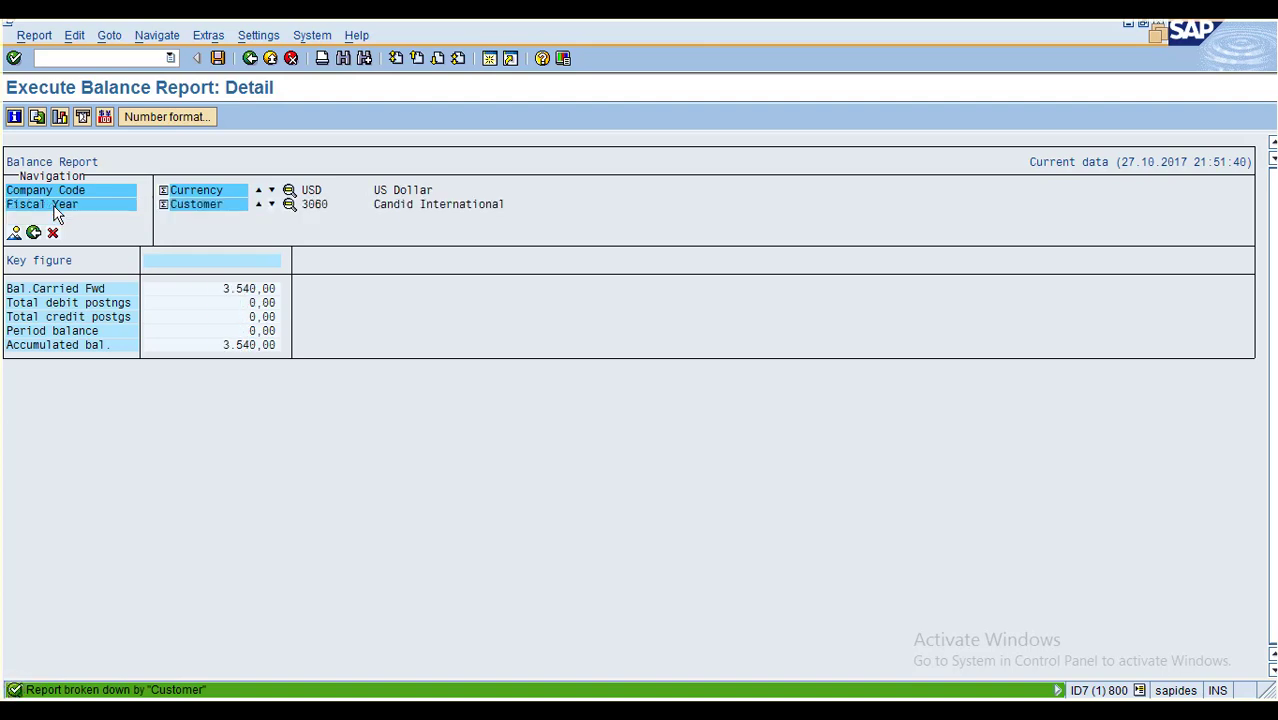
left_click(181, 205)
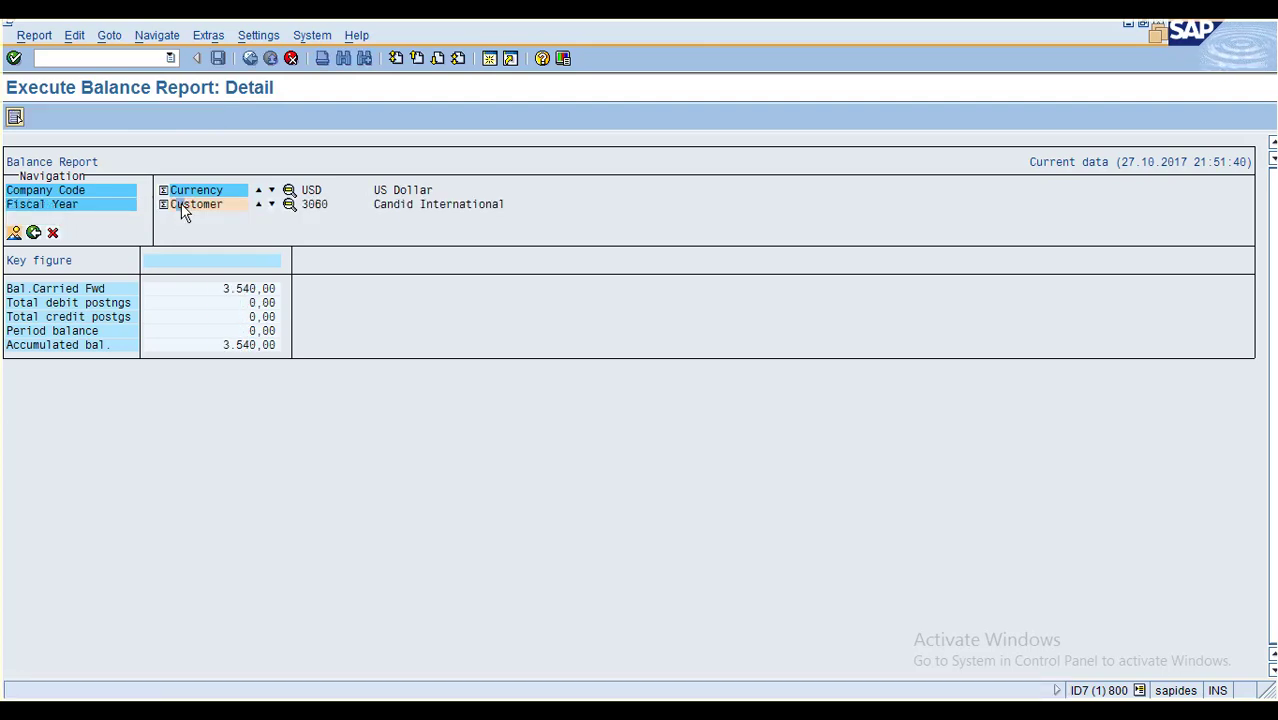
left_click(14, 233)
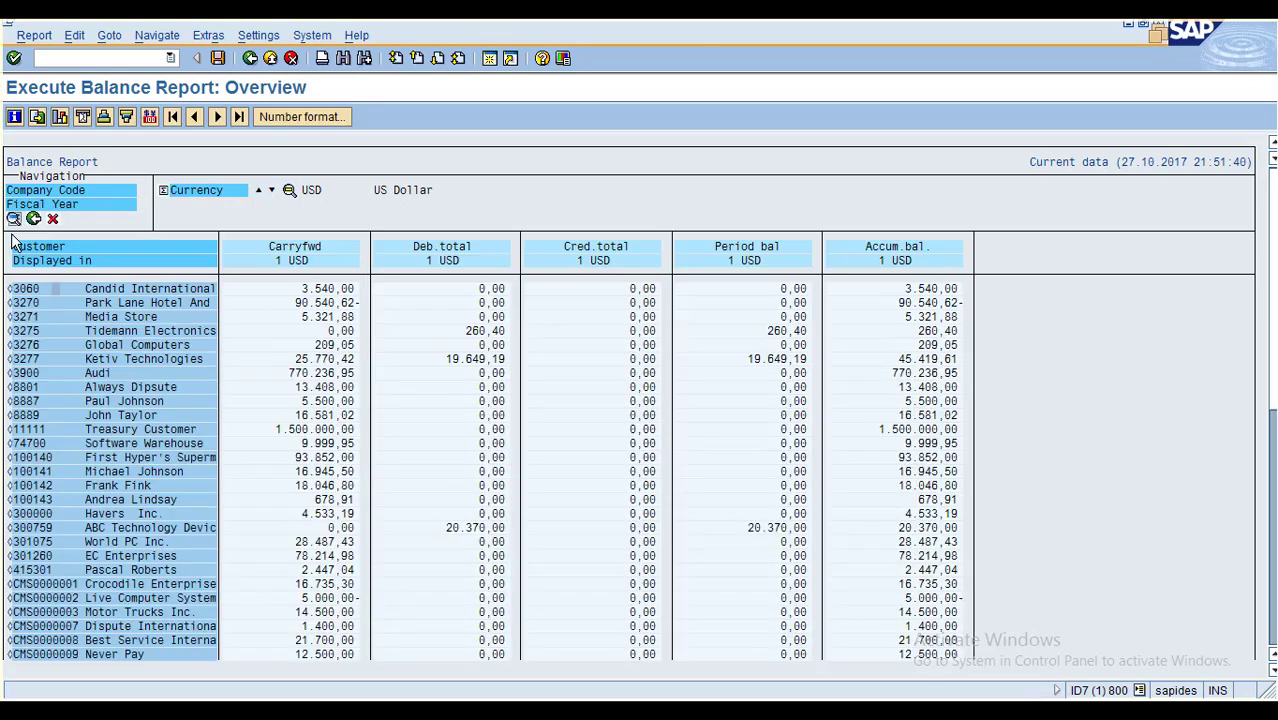